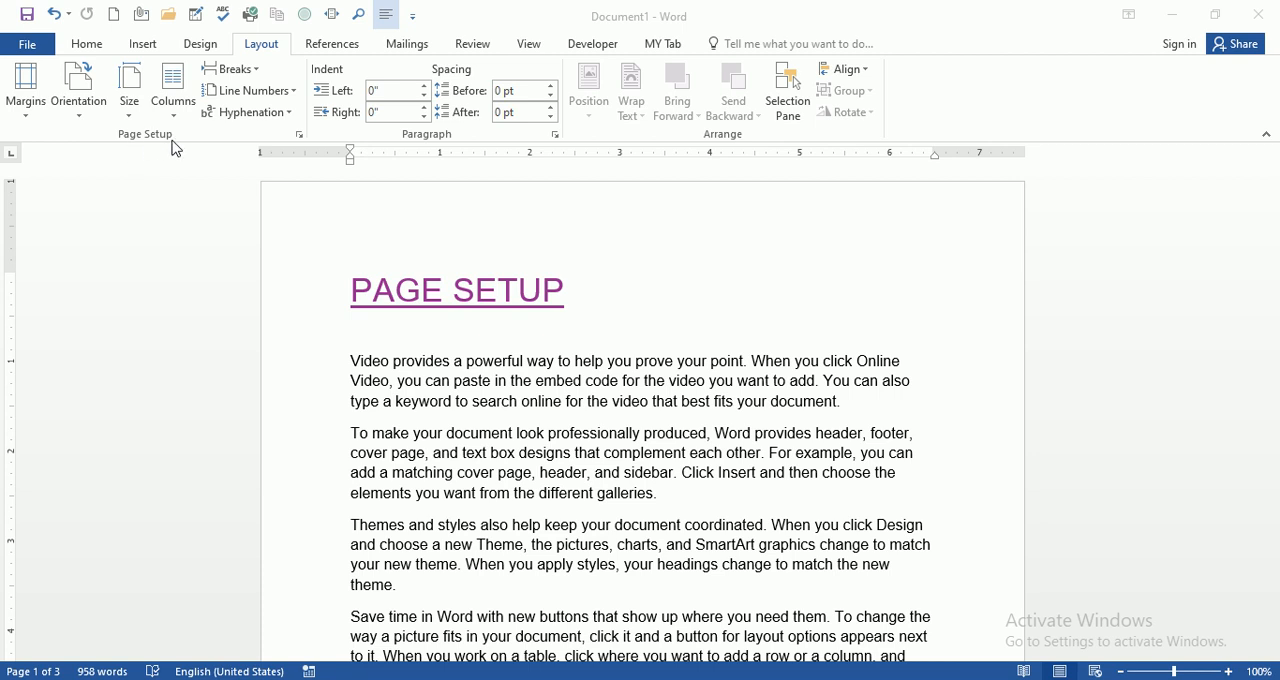
pyautogui.scroll(-2, 450, 247)
pyautogui.scroll(2, 450, 247)
pyautogui.scroll(-2, 437, 320)
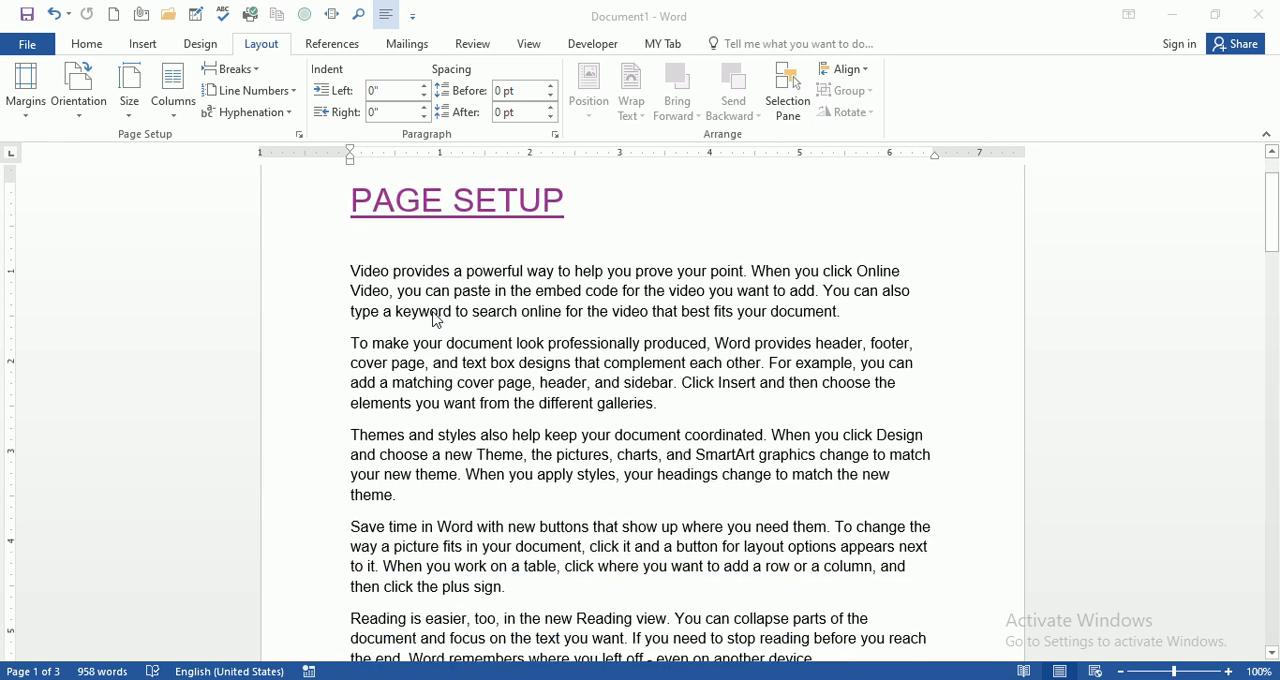
pyautogui.scroll(2, 437, 320)
pyautogui.click(604, 312)
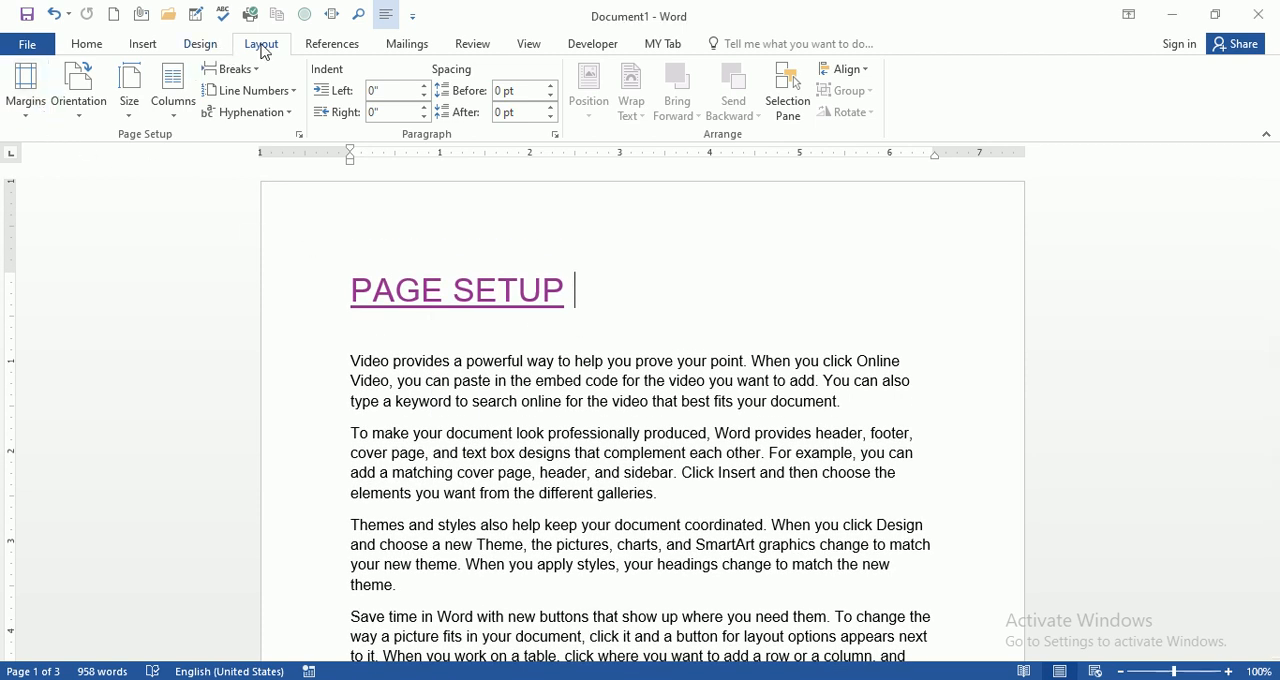
pyautogui.scroll(1, 268, 53)
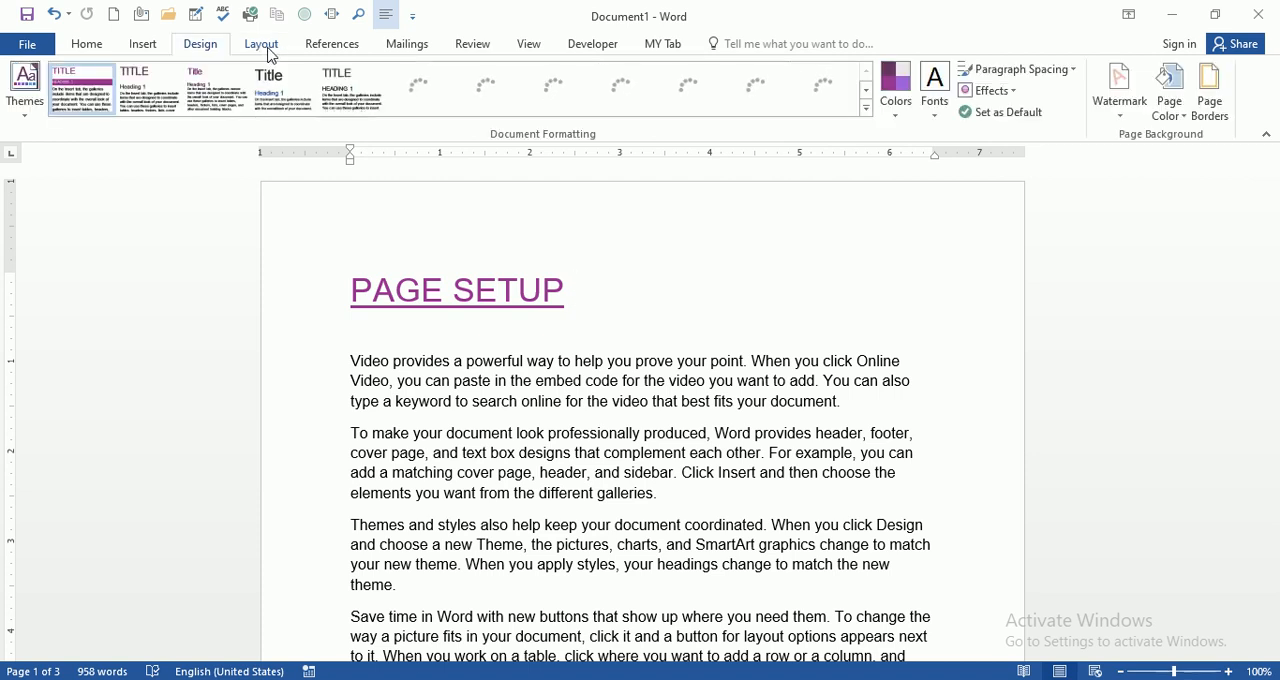
pyautogui.scroll(-1, 268, 54)
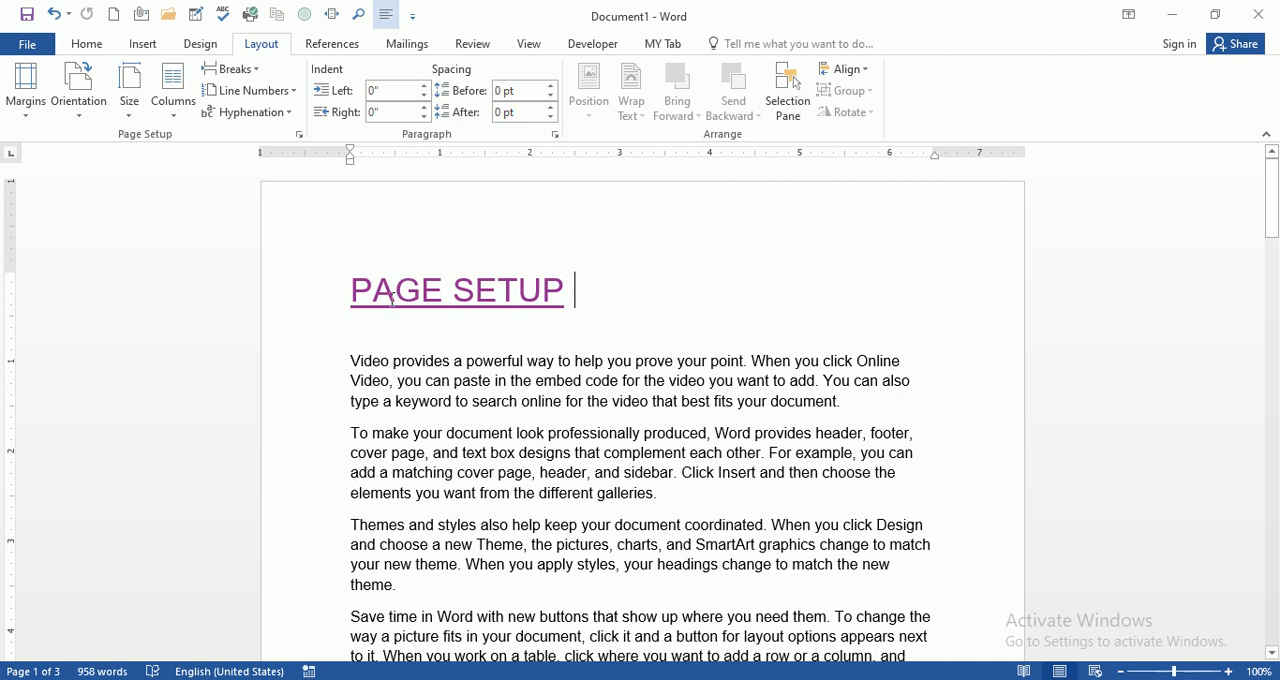
# Step: Apply the Normal margin preset to the document and look over its pages
pyautogui.click(27, 118)
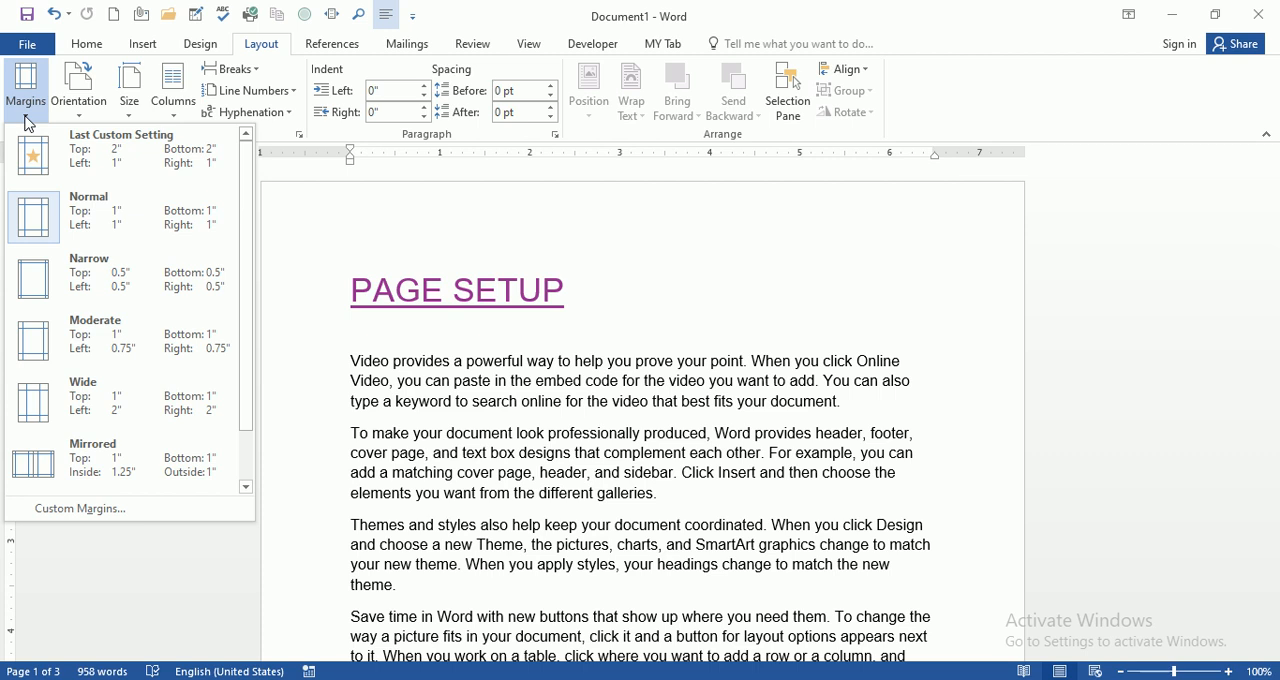
pyautogui.click(86, 221)
pyautogui.scroll(-12, 592, 338)
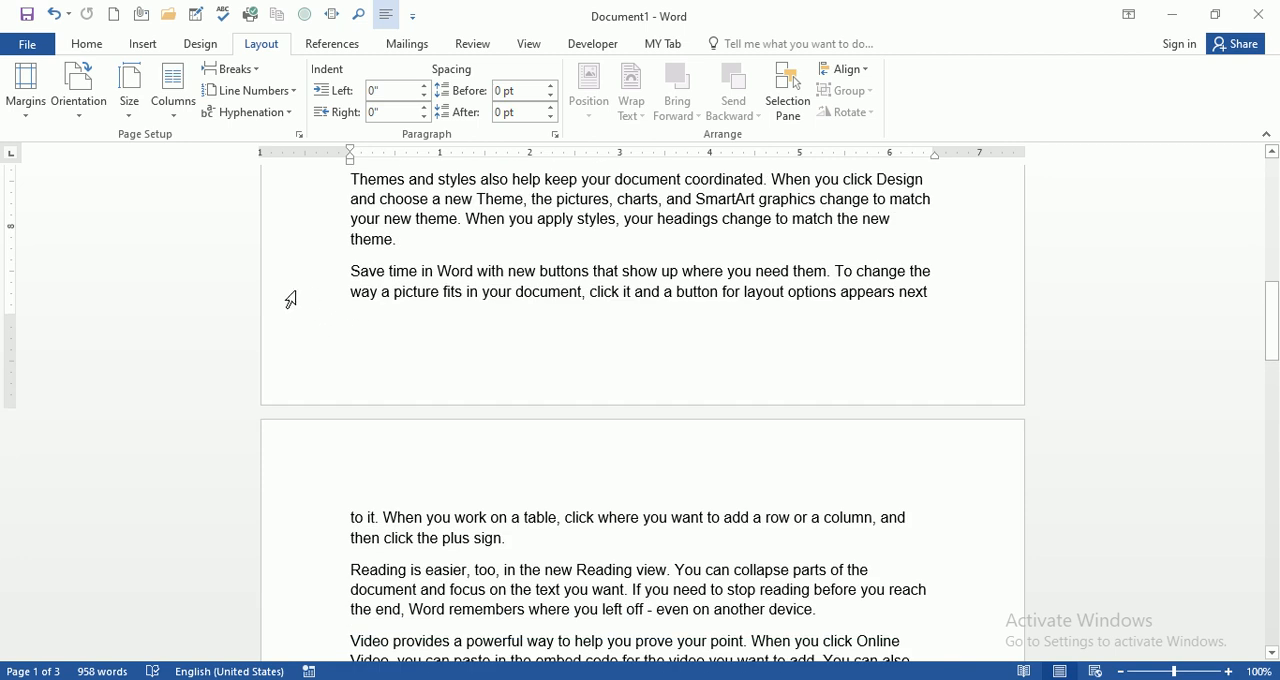
pyautogui.scroll(12, 306, 333)
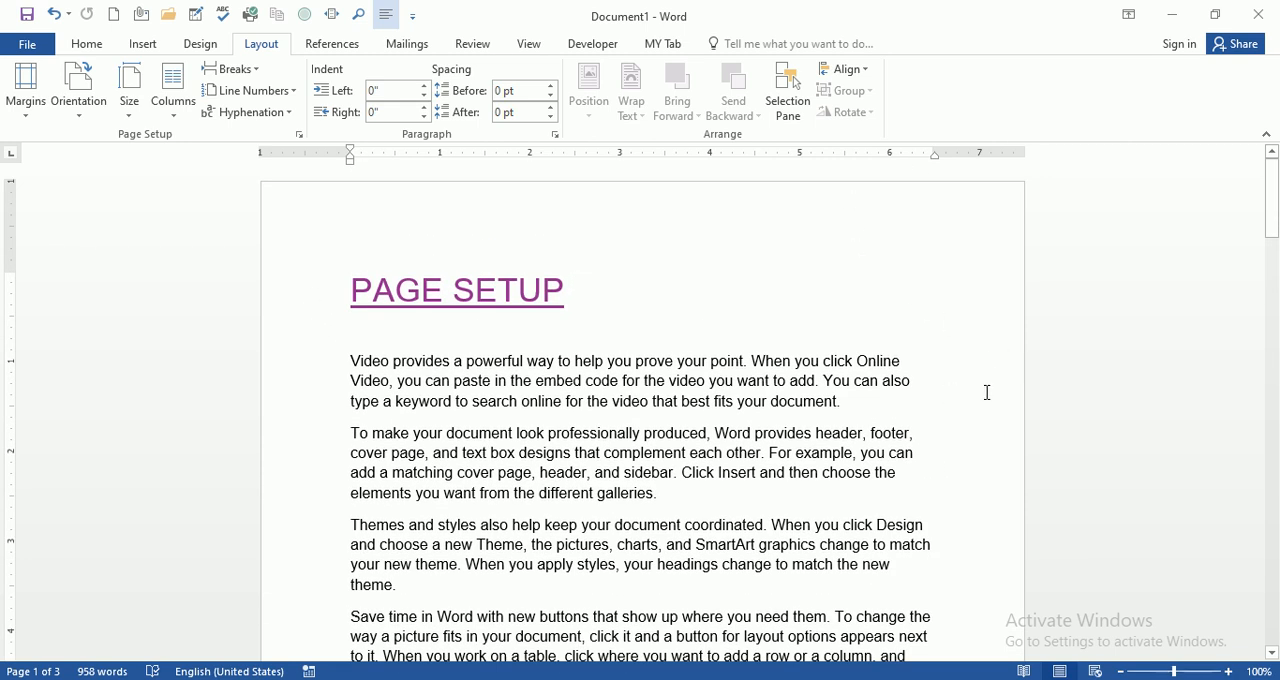
# Step: Switch the document to the Narrow margin preset and check the text layout
pyautogui.click(31, 127)
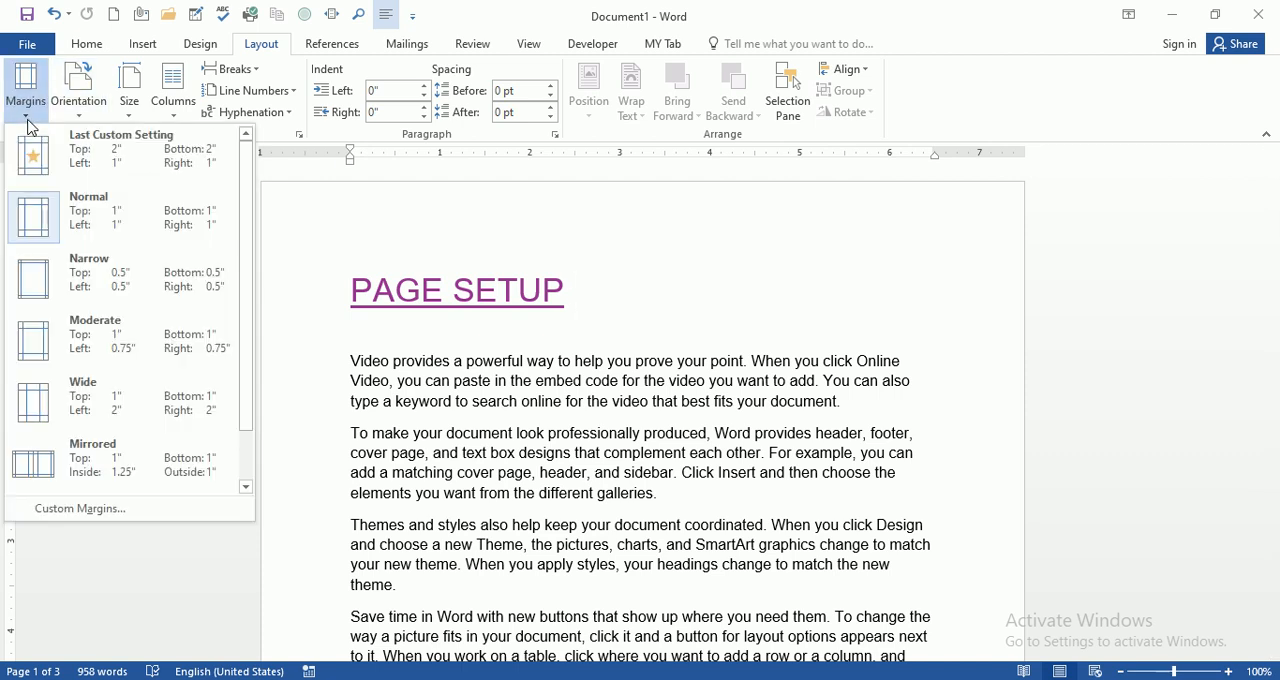
pyautogui.click(75, 278)
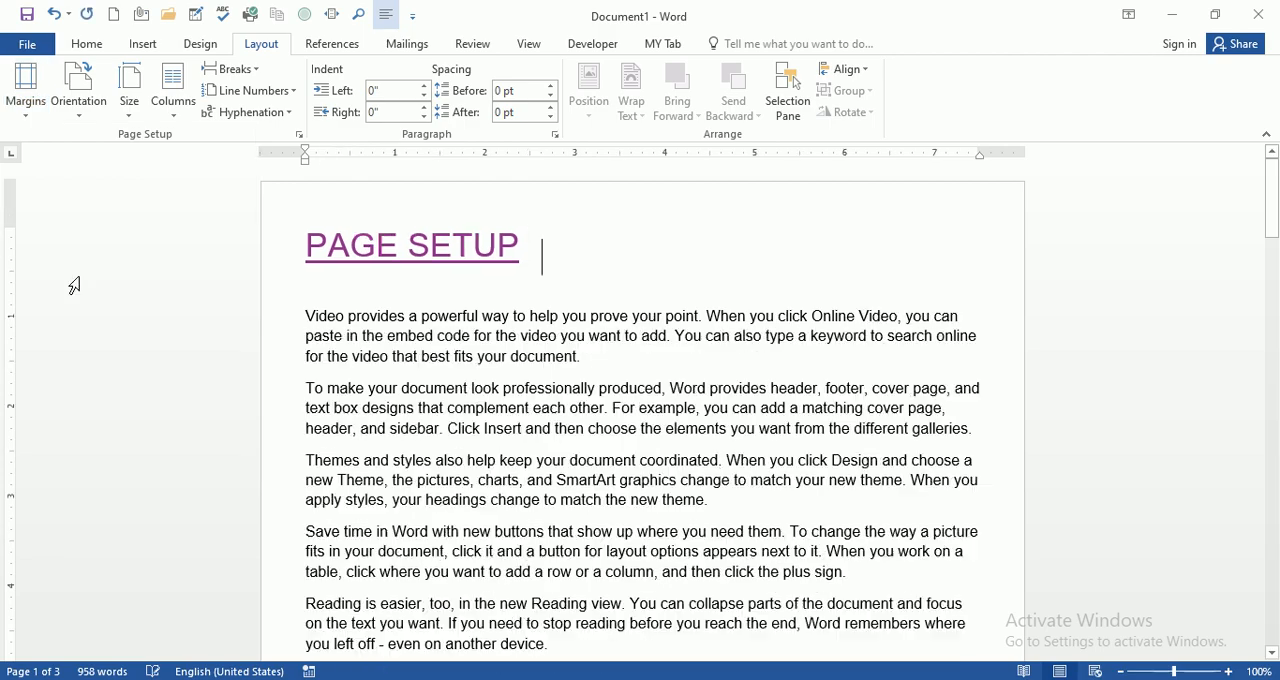
pyautogui.scroll(-10, 283, 333)
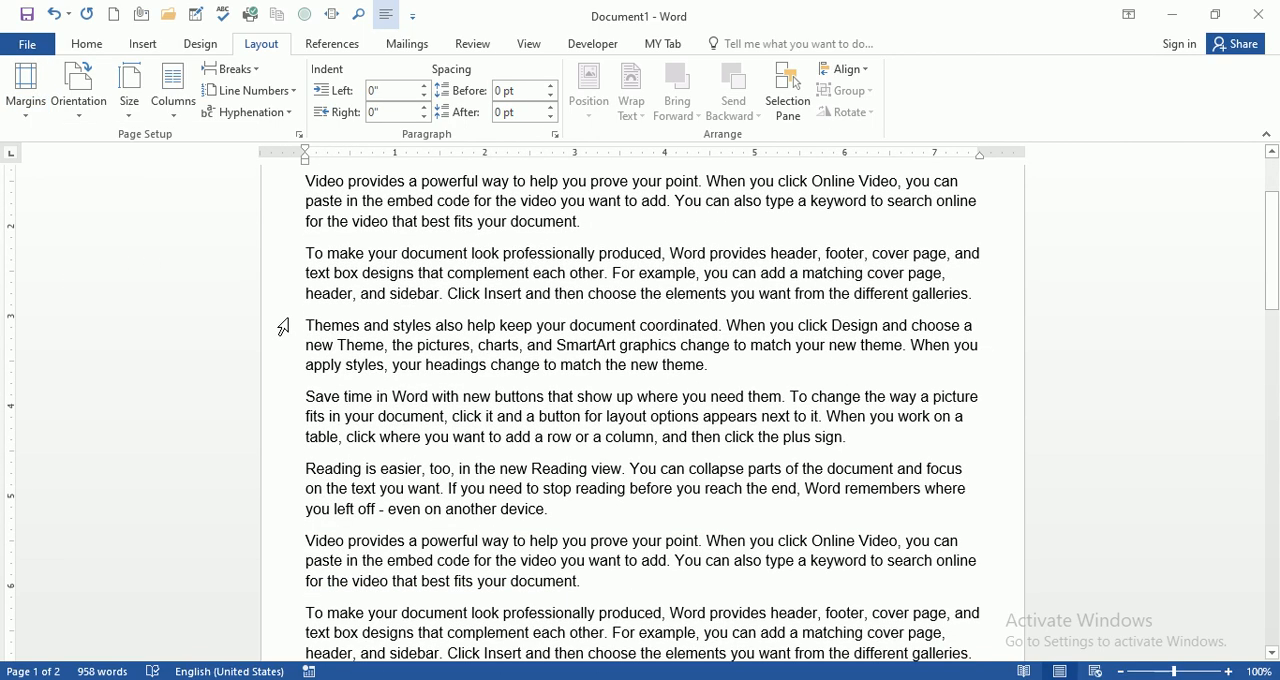
pyautogui.scroll(4, 287, 328)
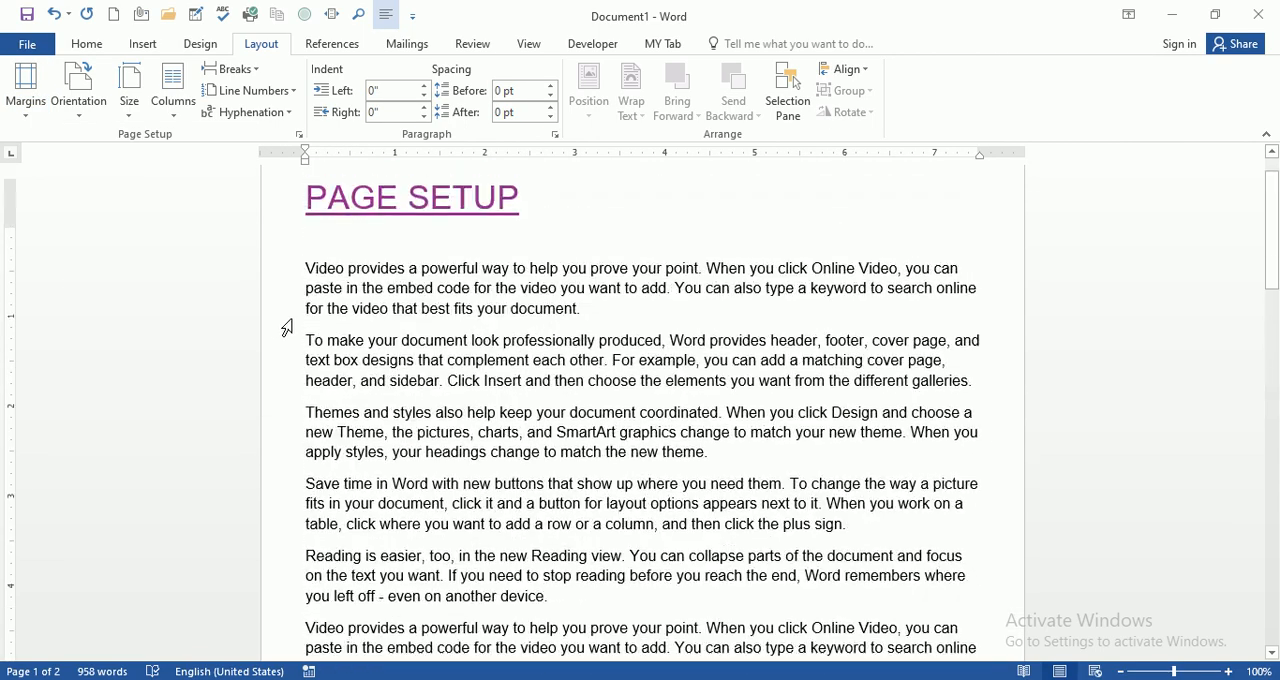
# Step: Apply the Moderate margin preset, with 1" top and bottom and 0.75" side margins
pyautogui.click(22, 118)
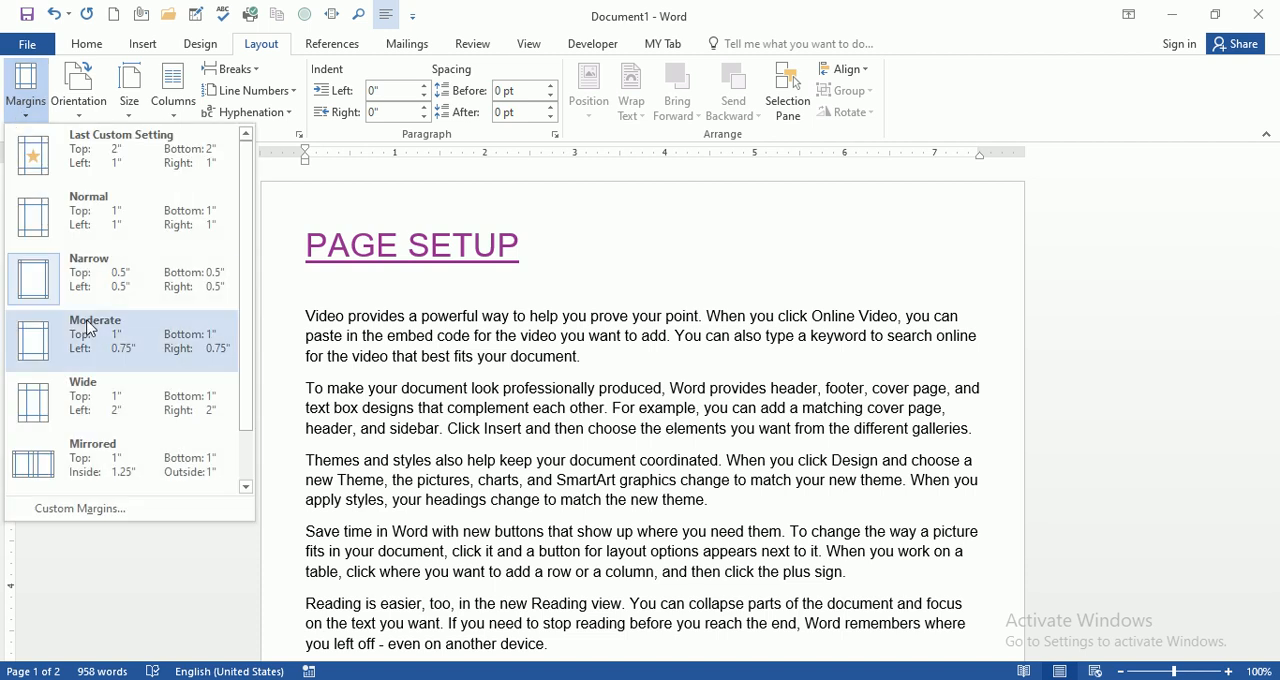
pyautogui.click(100, 343)
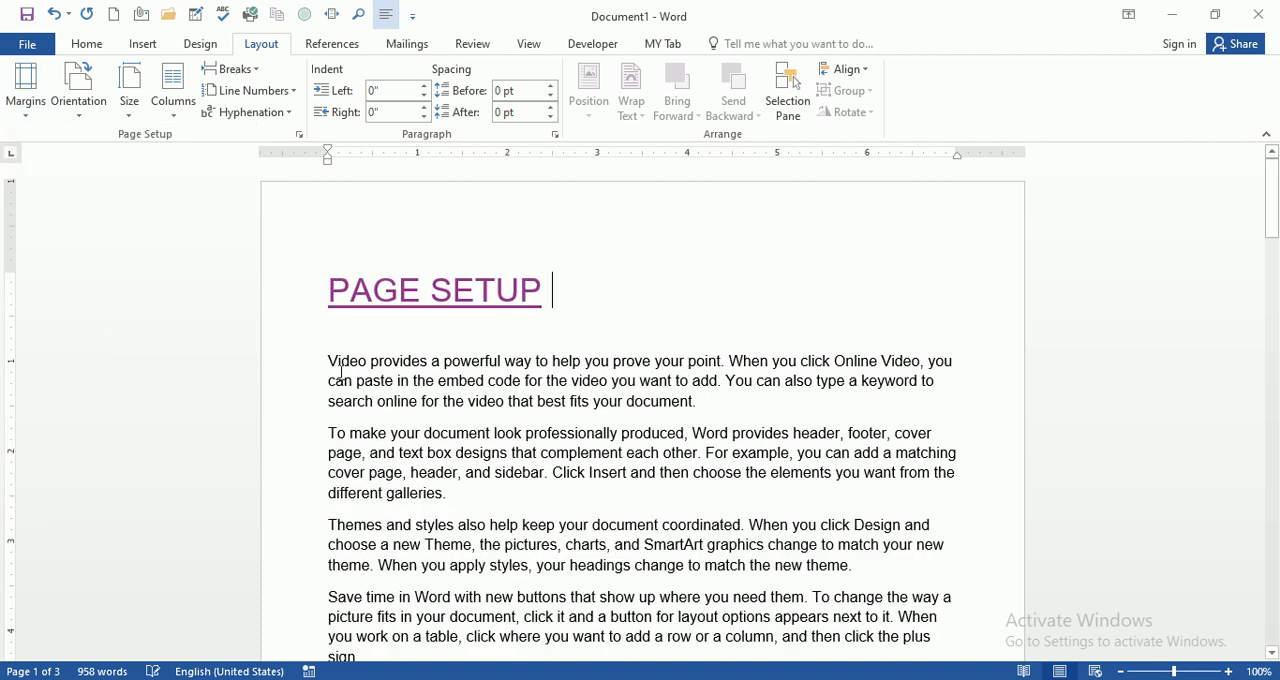
pyautogui.scroll(-4, 200, 320)
# Step: Set a custom top margin of 0.6" for the whole document in Page Setup
pyautogui.click(24, 118)
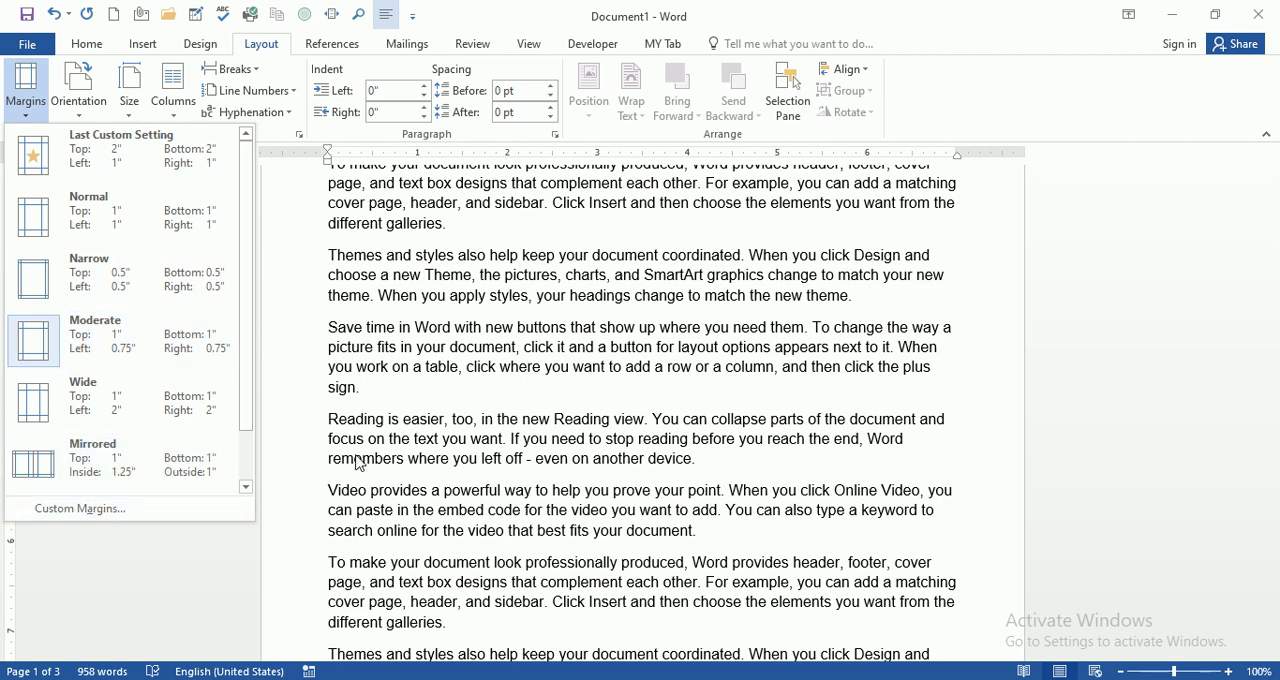
pyautogui.scroll(3, 543, 394)
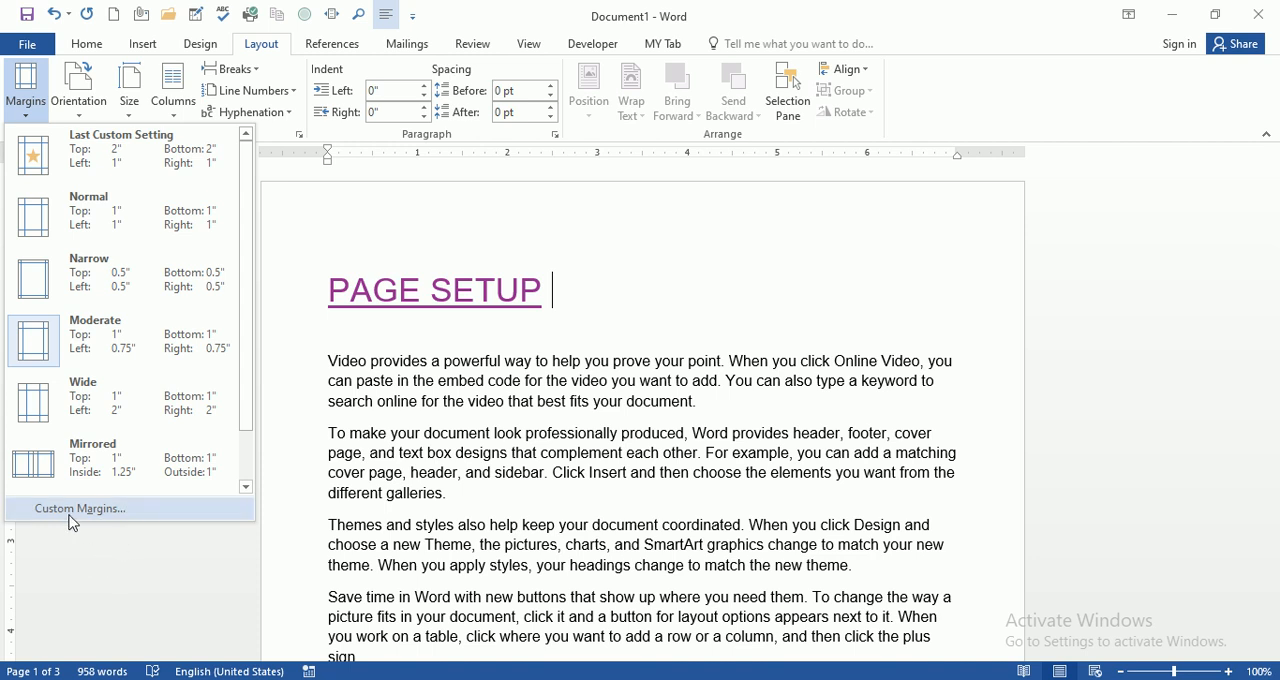
pyautogui.click(124, 518)
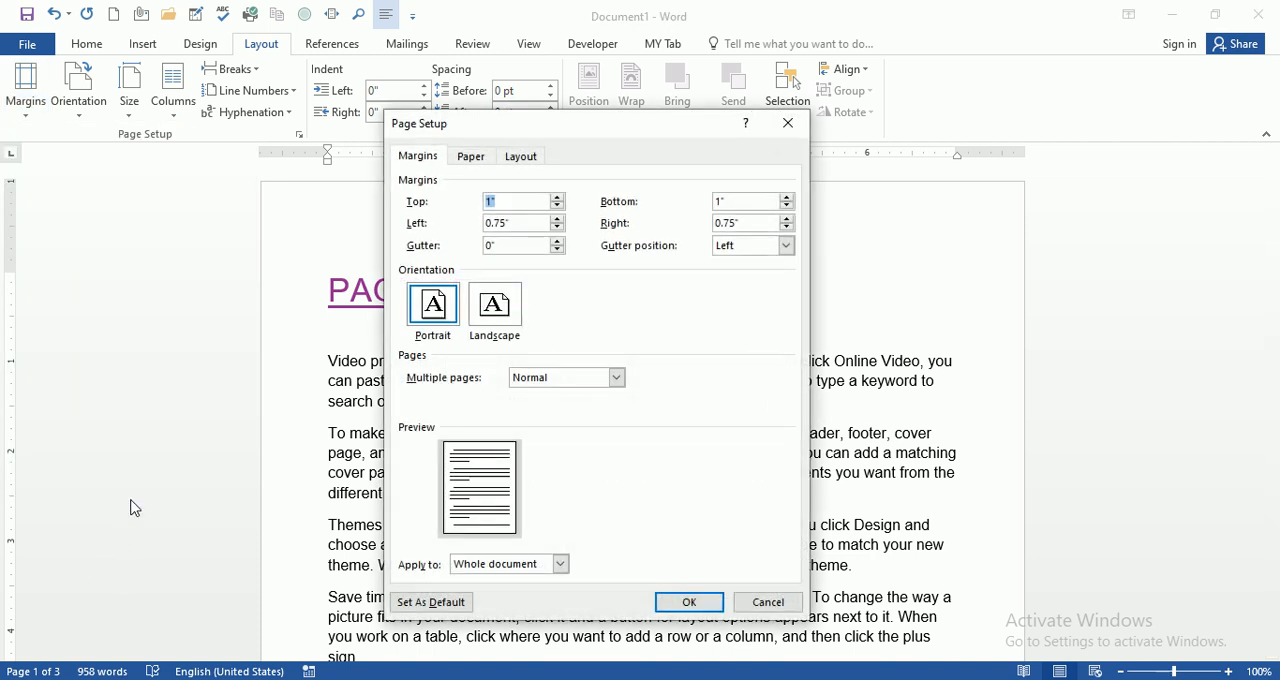
pyautogui.moveTo(652, 124); pyautogui.dragTo(976, 190)
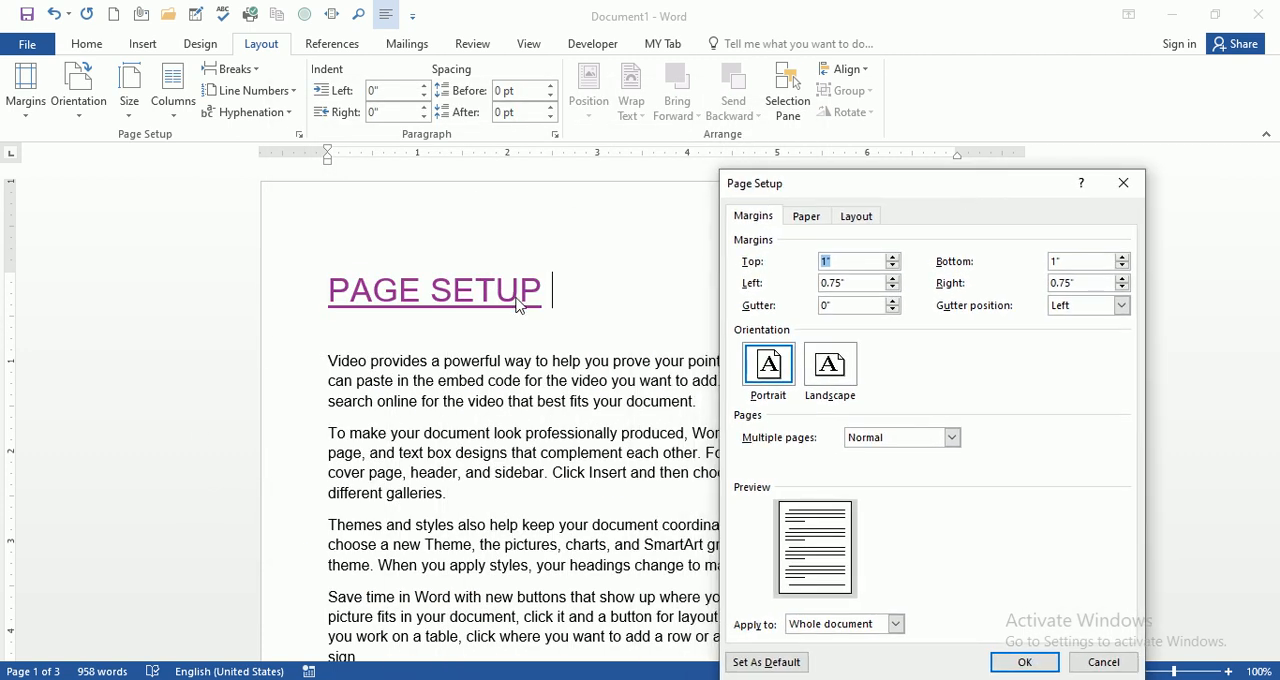
pyautogui.click(894, 258)
pyautogui.click(894, 258)
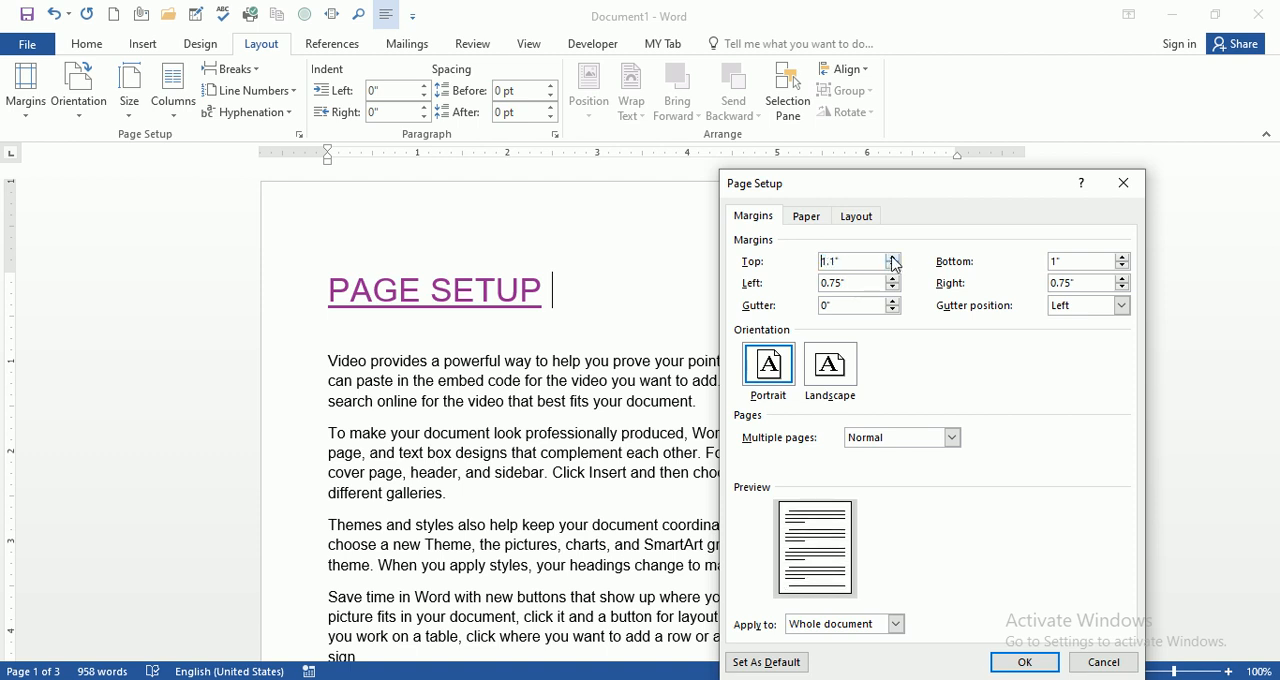
pyautogui.click(894, 258)
pyautogui.click(894, 258)
pyautogui.click(894, 258)
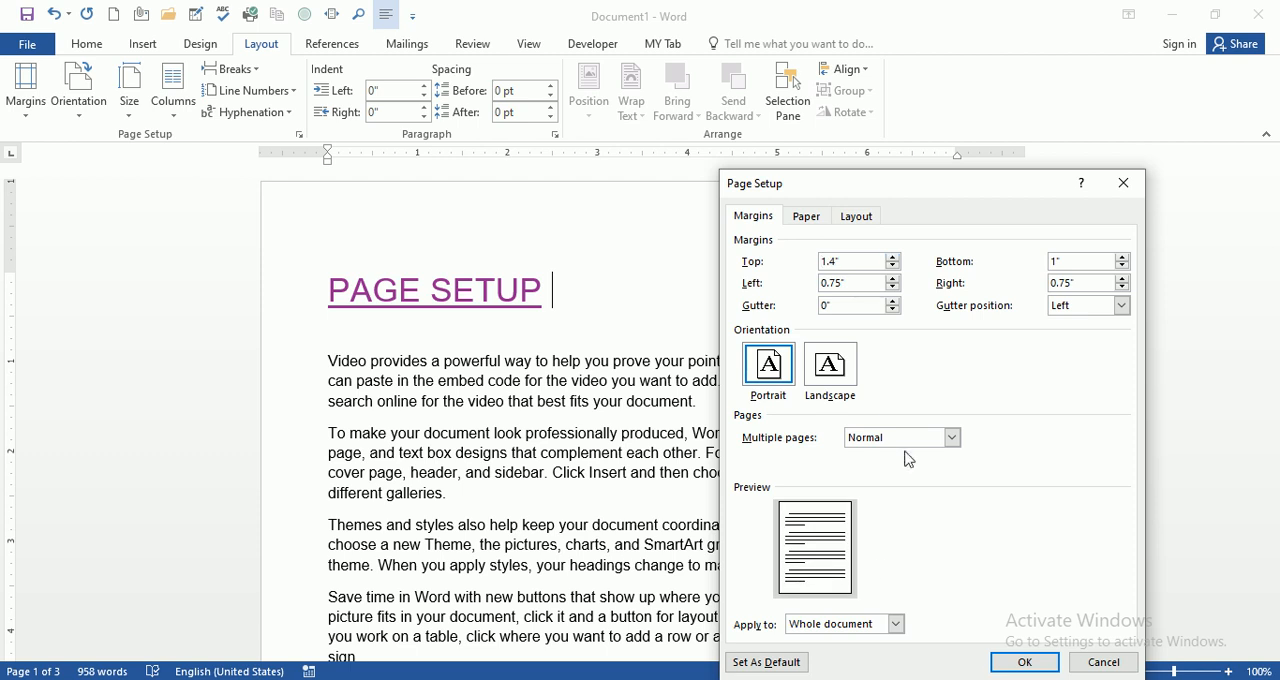
pyautogui.click(894, 267)
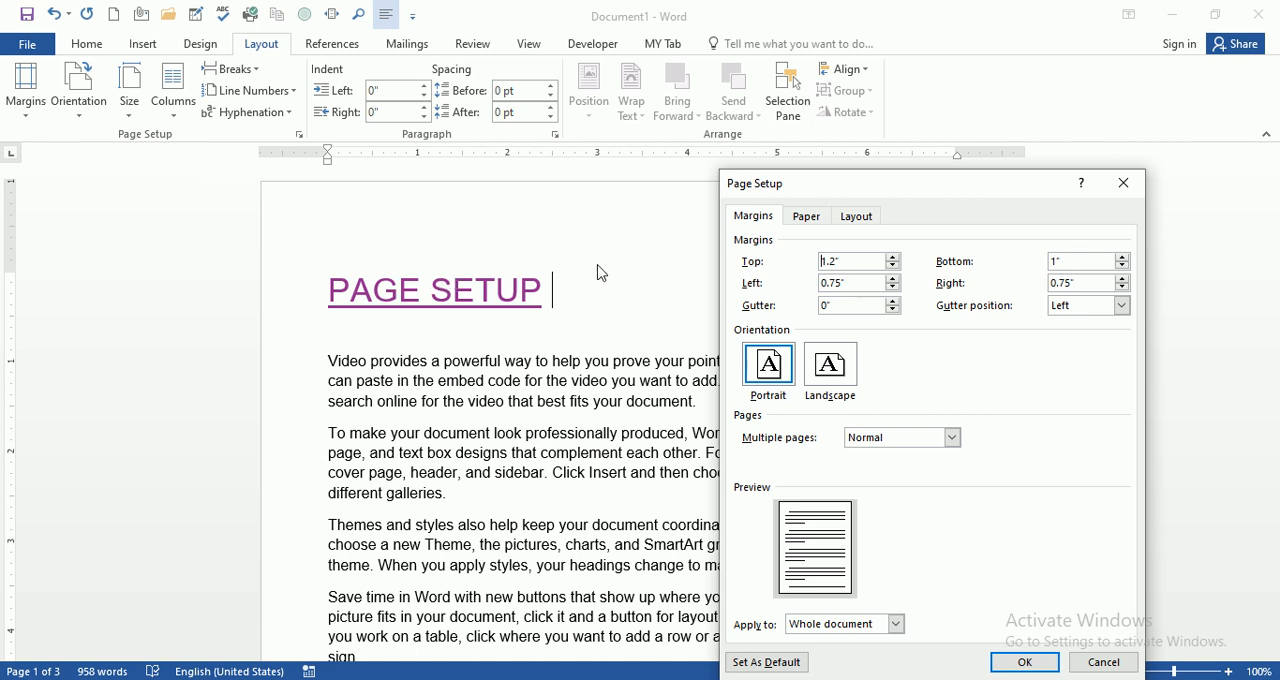
pyautogui.click(894, 266)
pyautogui.click(894, 266)
pyautogui.click(894, 266)
pyautogui.click(894, 266)
pyautogui.click(894, 266)
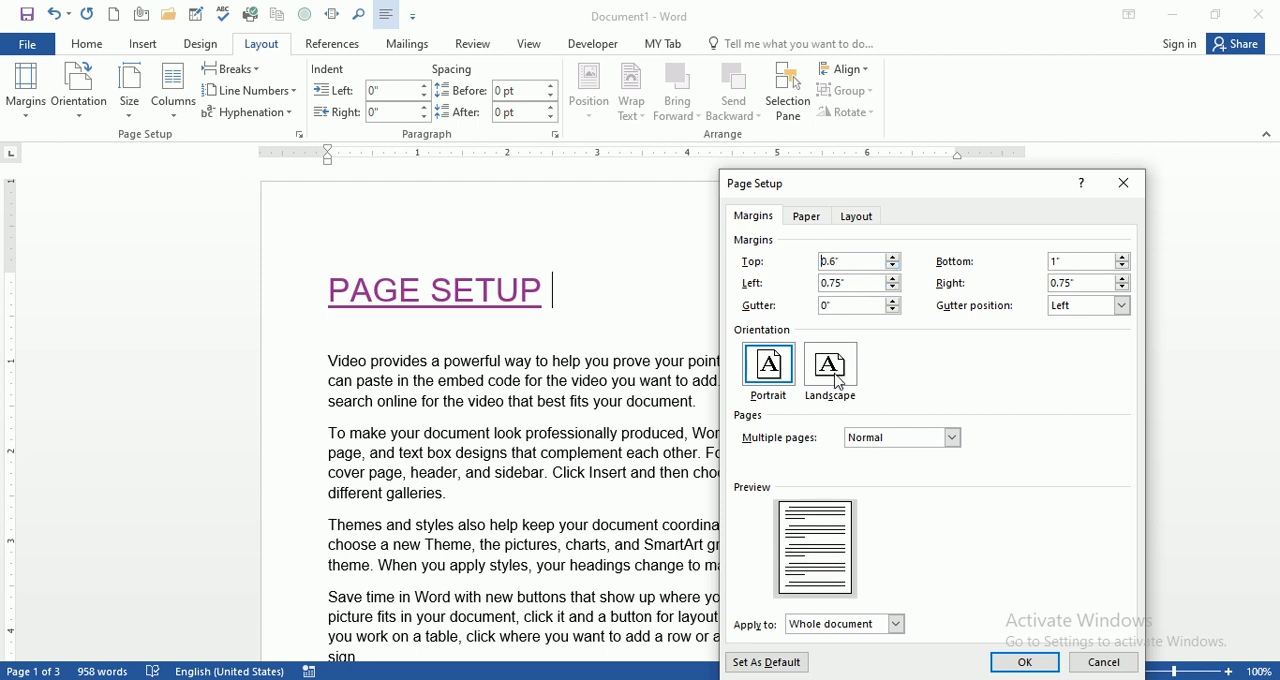
pyautogui.click(1027, 663)
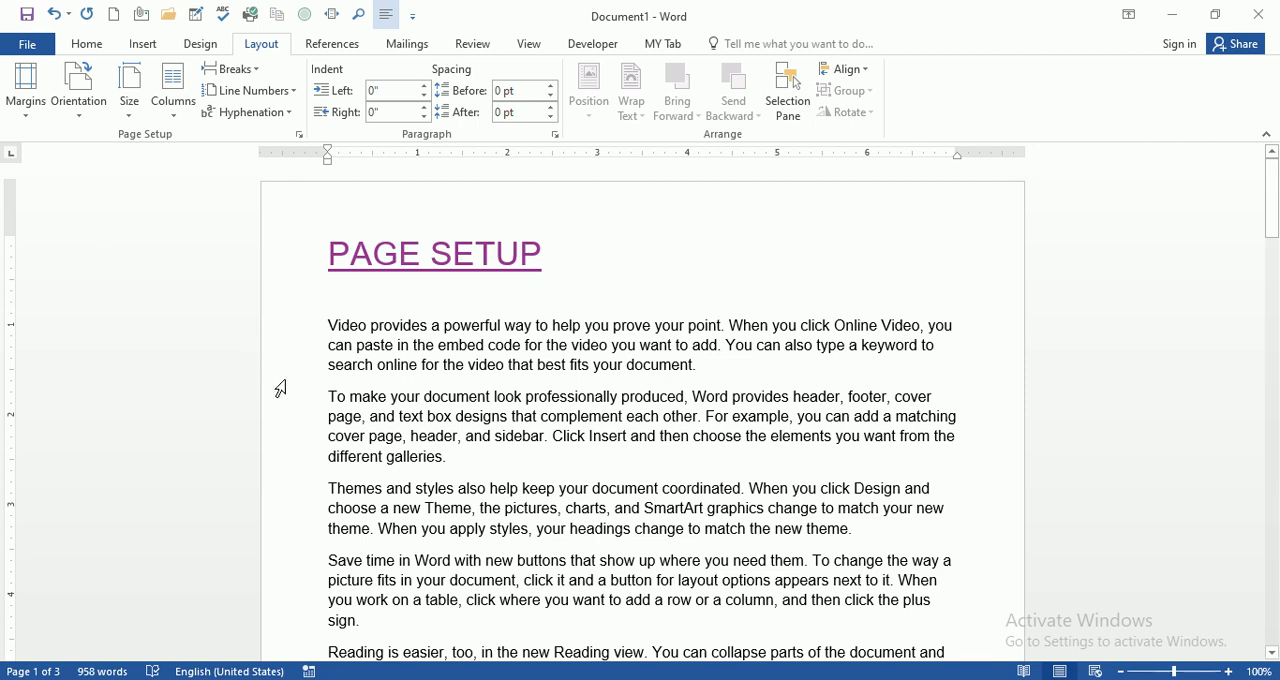
# Step: Set a custom left margin of 0.3" for the whole document
pyautogui.click(28, 112)
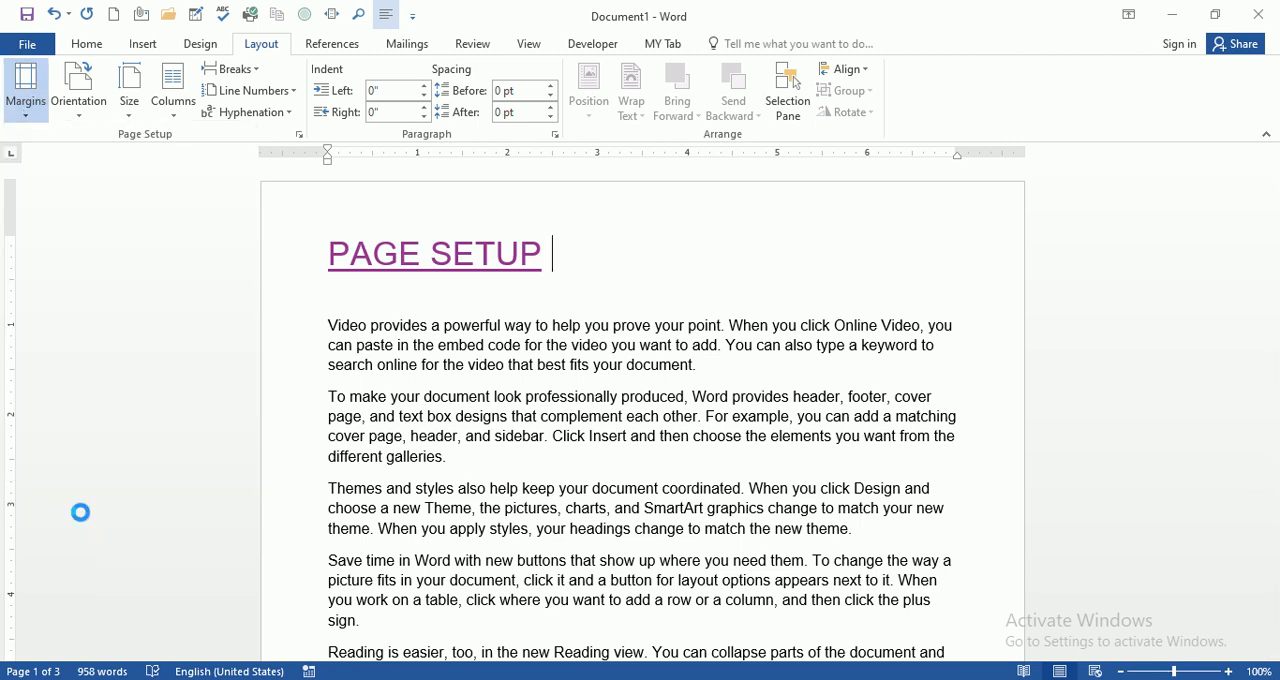
pyautogui.click(85, 514)
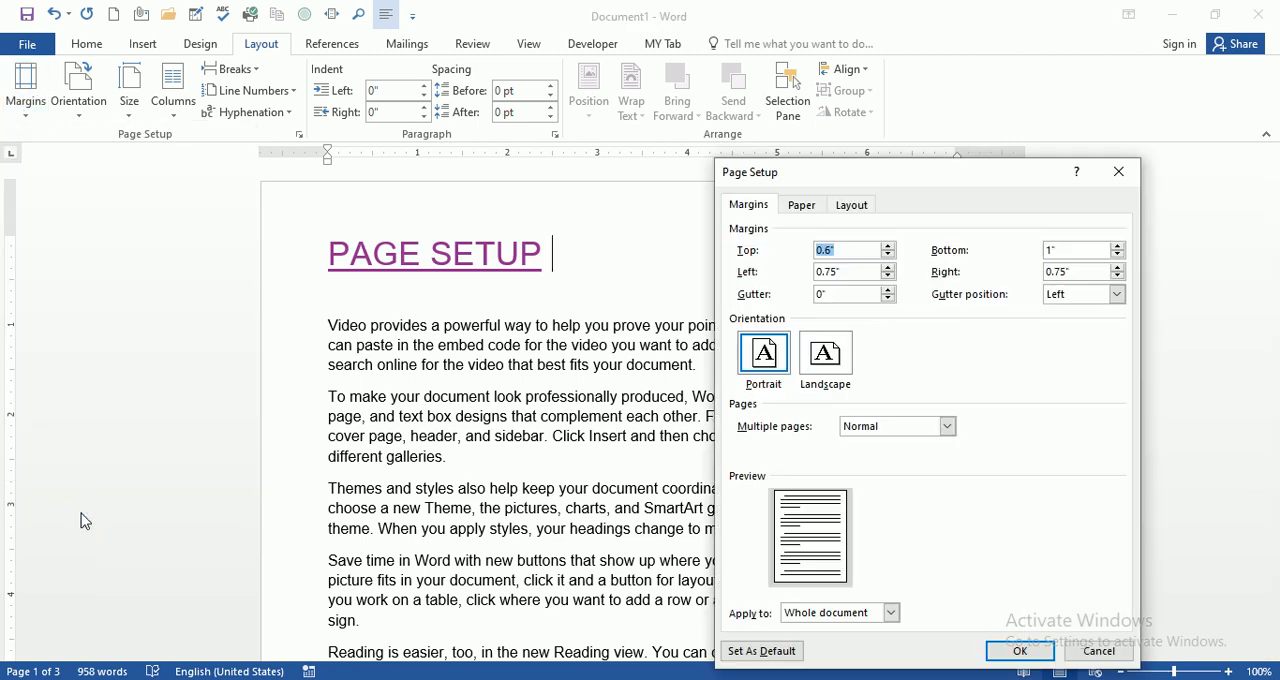
pyautogui.click(888, 276)
pyautogui.click(1021, 651)
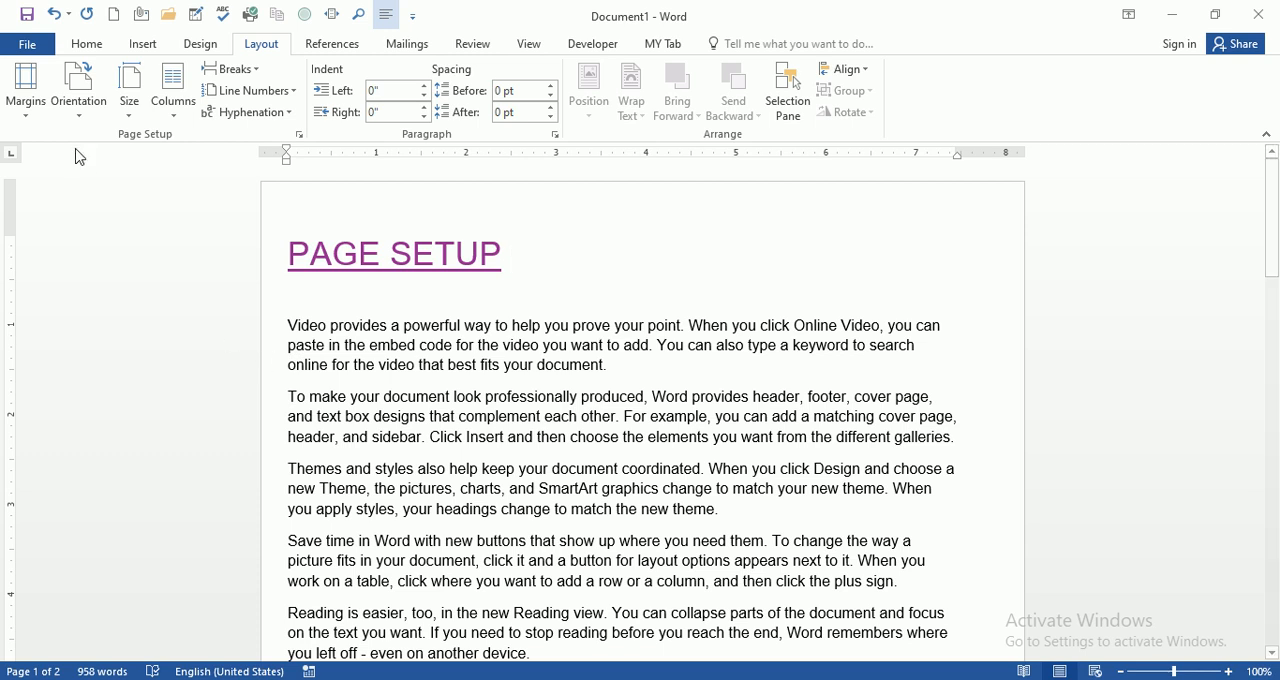
# Step: Set a custom bottom margin of 1.3" for the whole document and check the end of the page
pyautogui.click(27, 108)
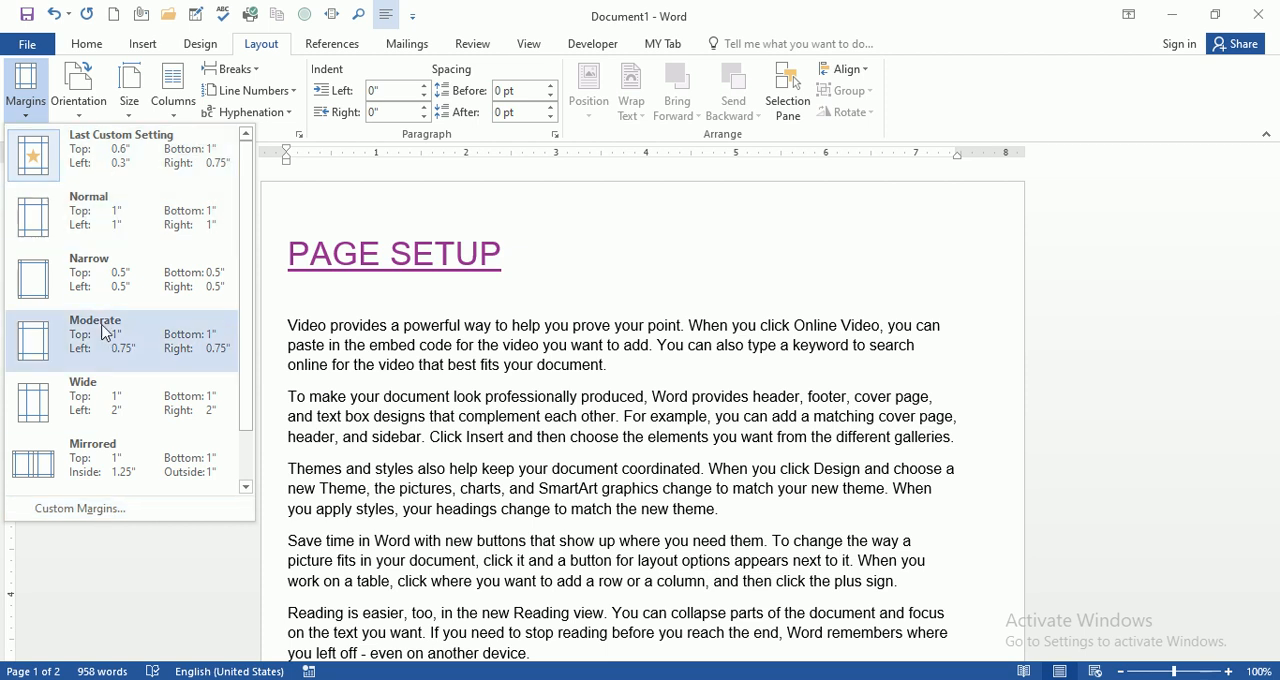
pyautogui.scroll(-1, 246, 434)
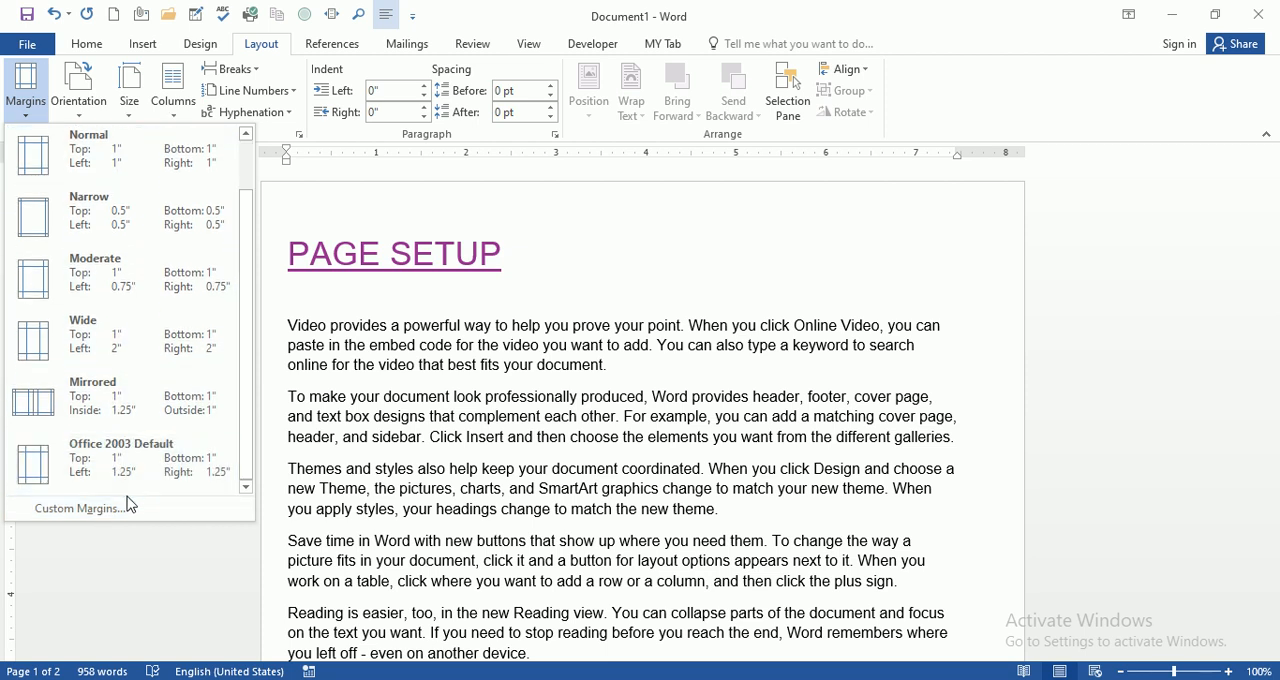
pyautogui.click(100, 523)
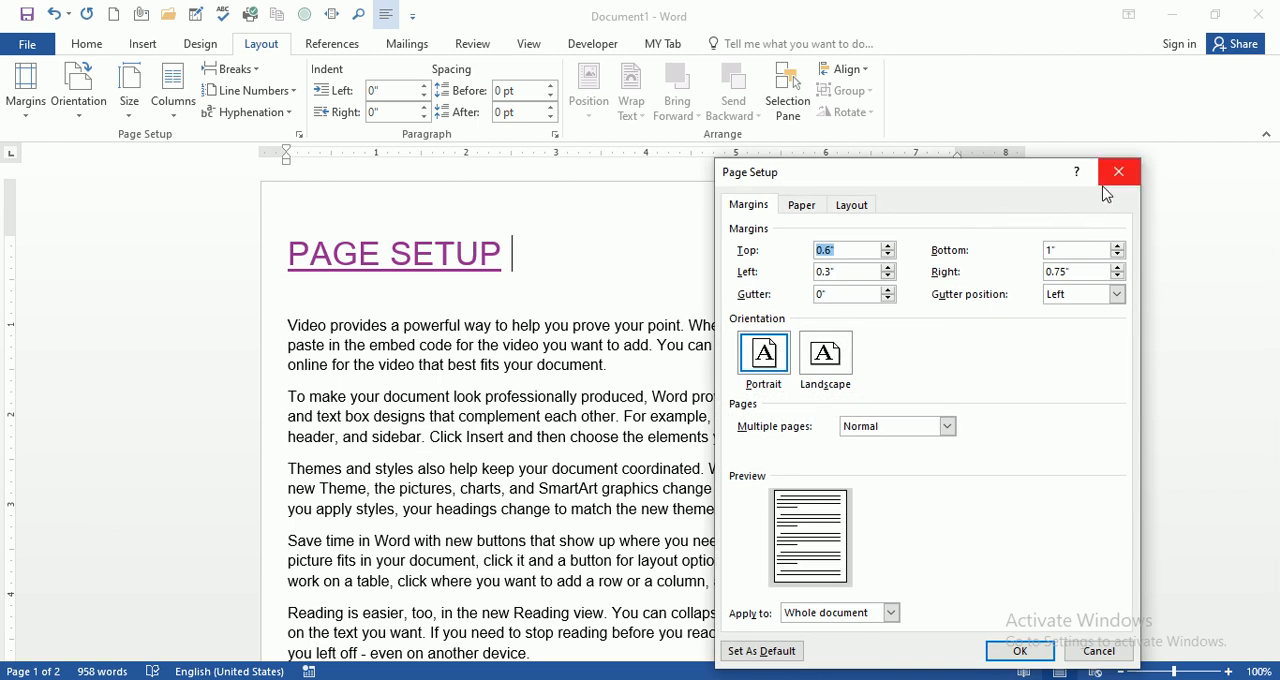
pyautogui.click(1118, 246)
pyautogui.click(1118, 246)
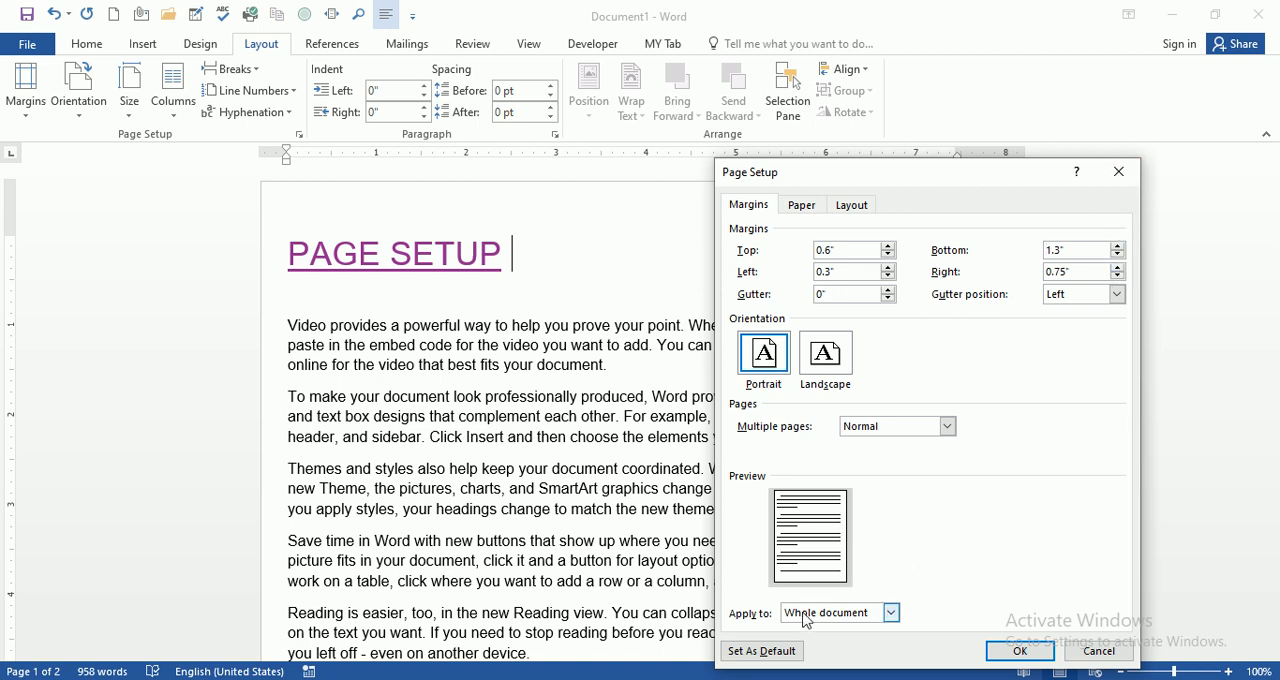
pyautogui.click(1039, 656)
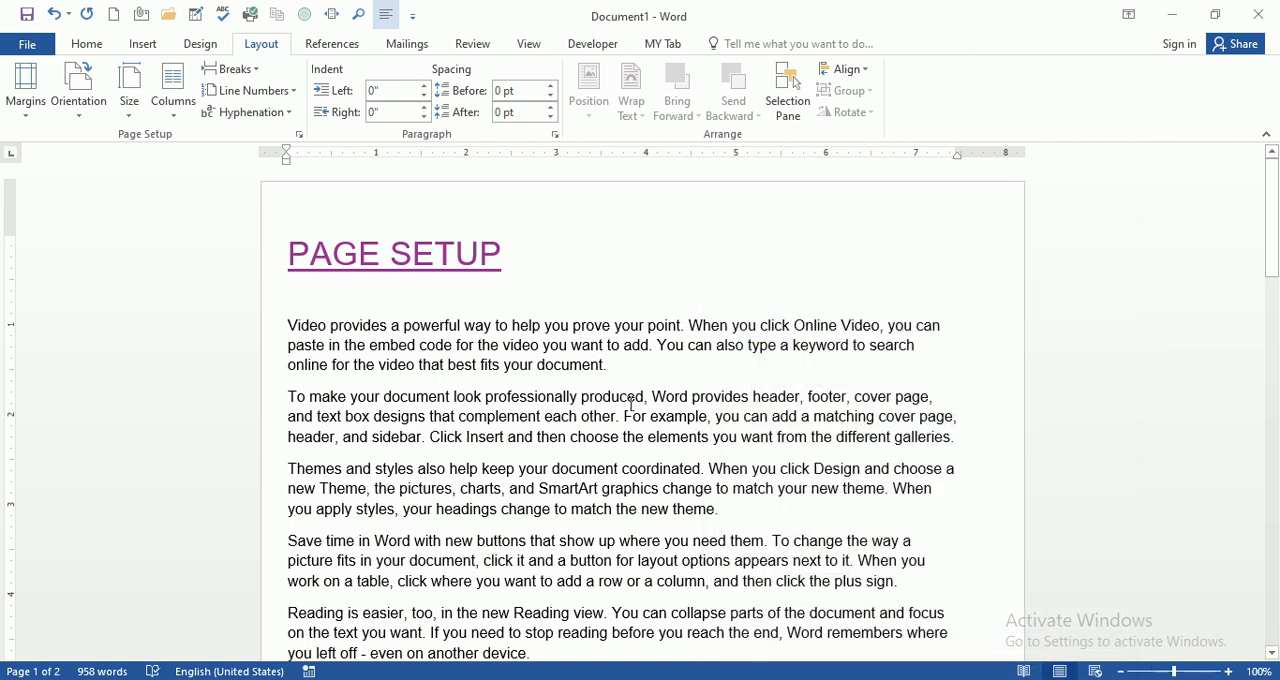
pyautogui.scroll(-10, 673, 308)
pyautogui.scroll(9, 683, 326)
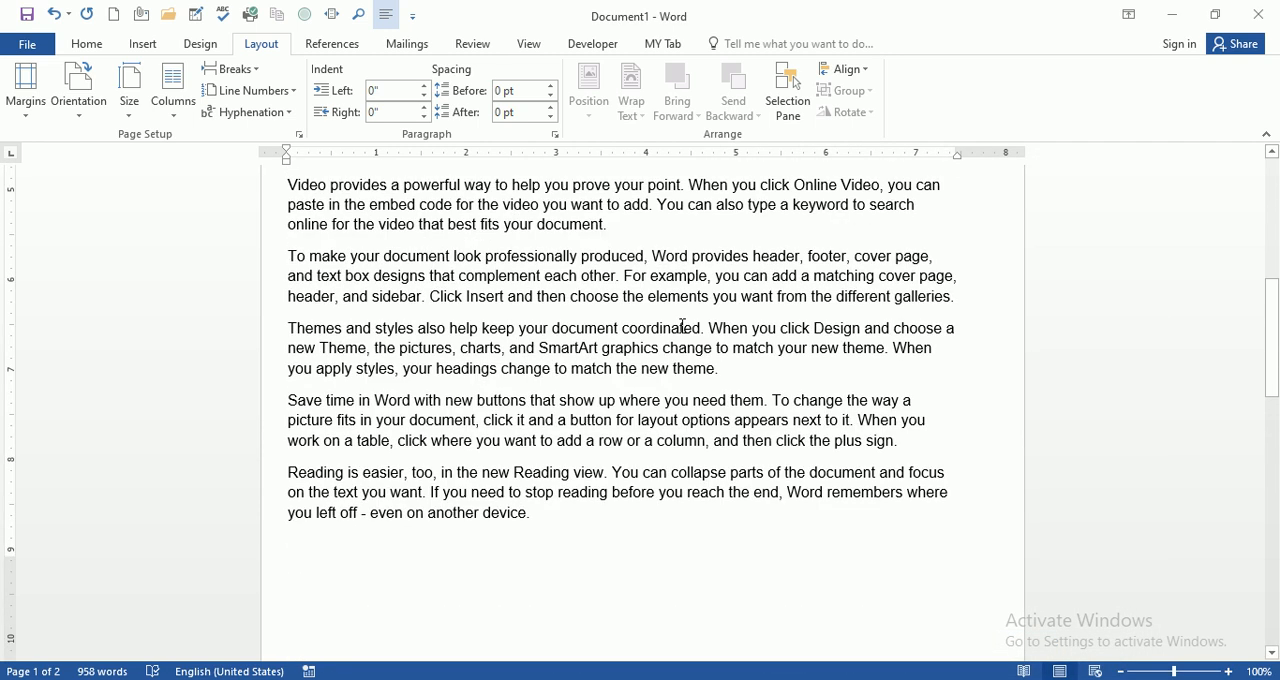
pyautogui.scroll(1, 683, 326)
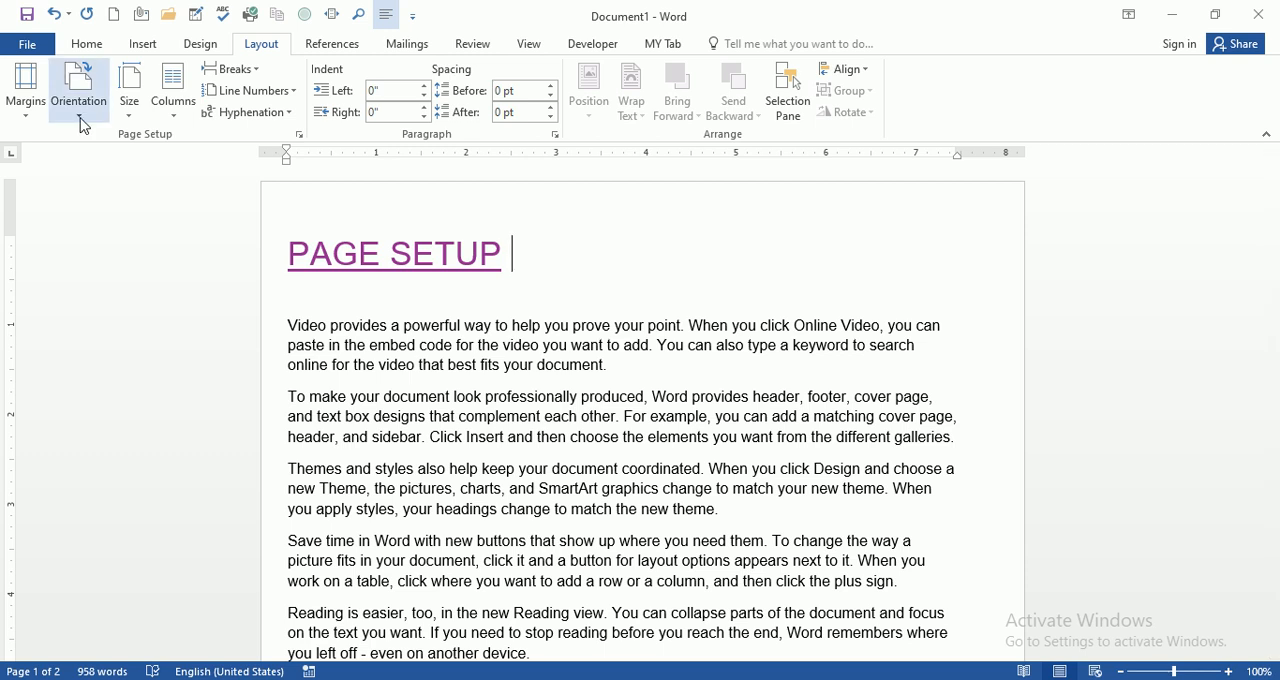
# Step: Change the page orientation to Landscape and look over how the document's pages are laid out
pyautogui.click(83, 125)
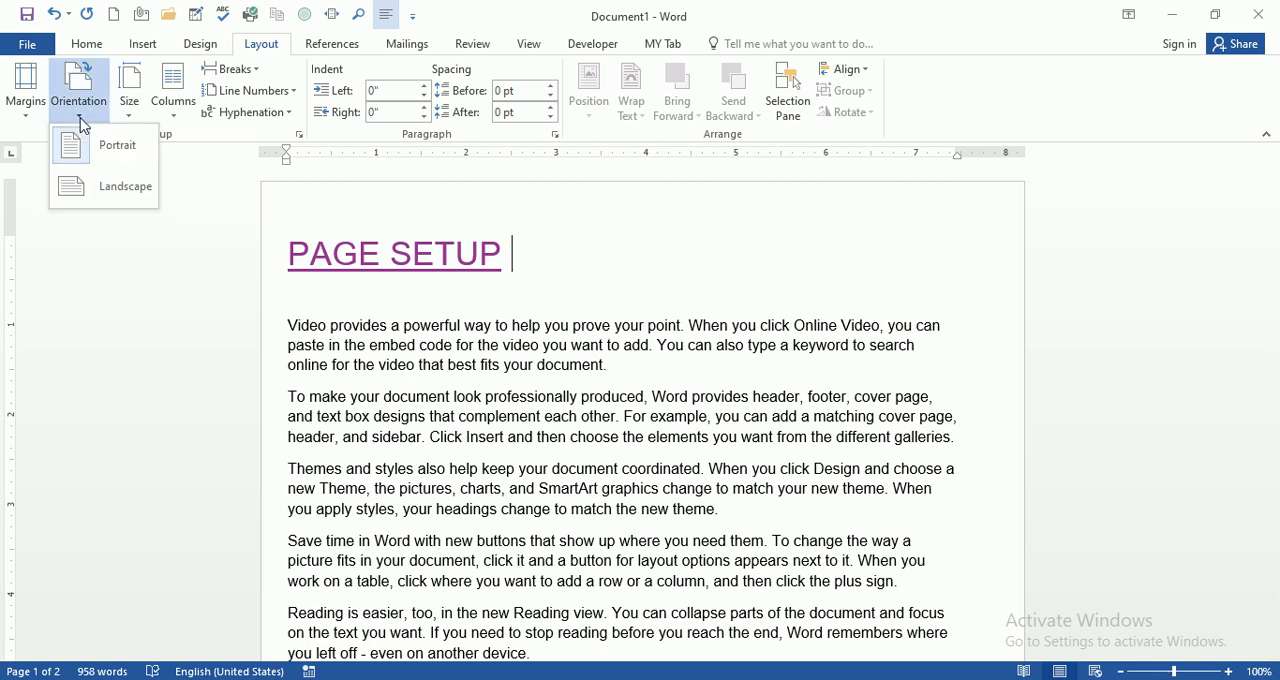
pyautogui.click(88, 119)
pyautogui.click(89, 120)
pyautogui.scroll(-2, 638, 270)
pyautogui.scroll(-4, 638, 270)
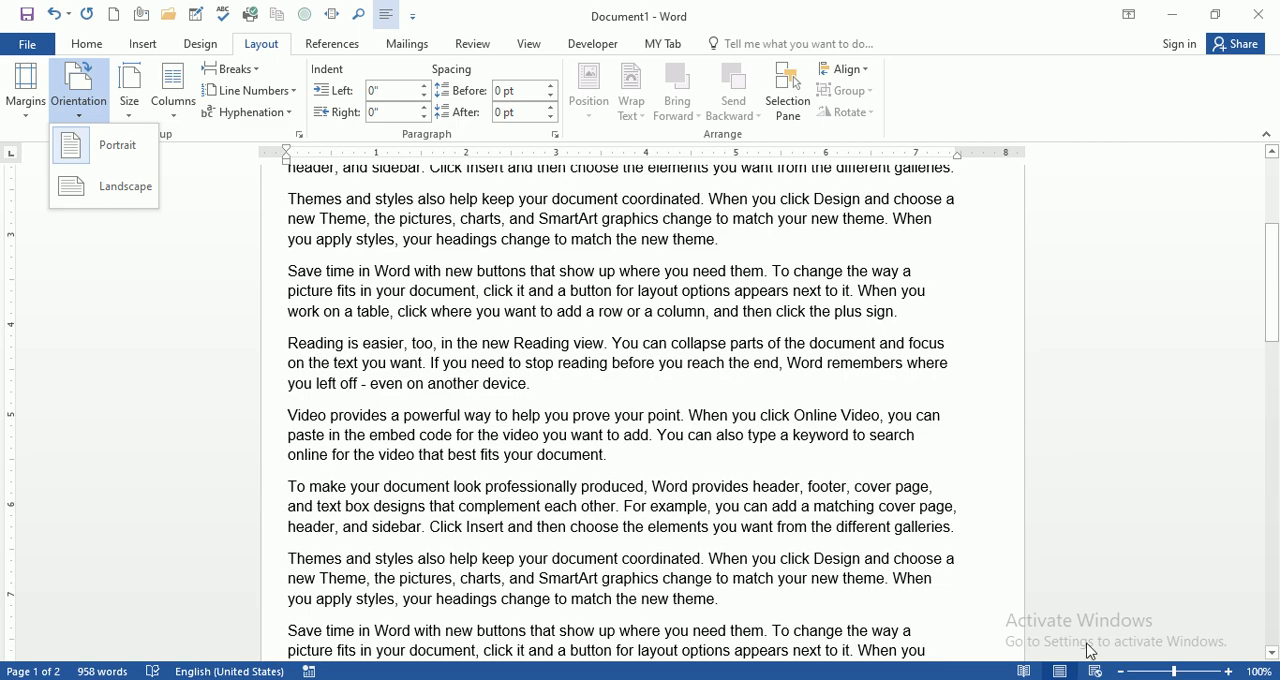
pyautogui.click(1170, 672)
pyautogui.moveTo(1170, 672); pyautogui.dragTo(1162, 672)
pyautogui.scroll(4, 884, 554)
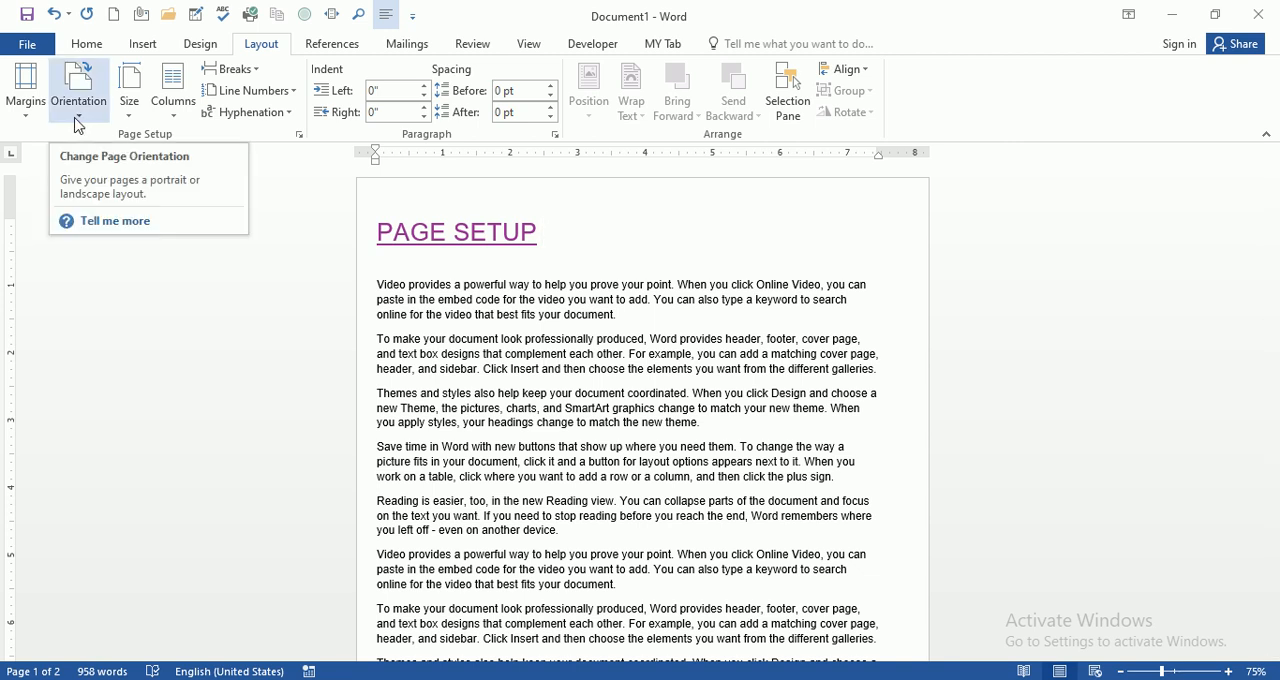
pyautogui.click(82, 120)
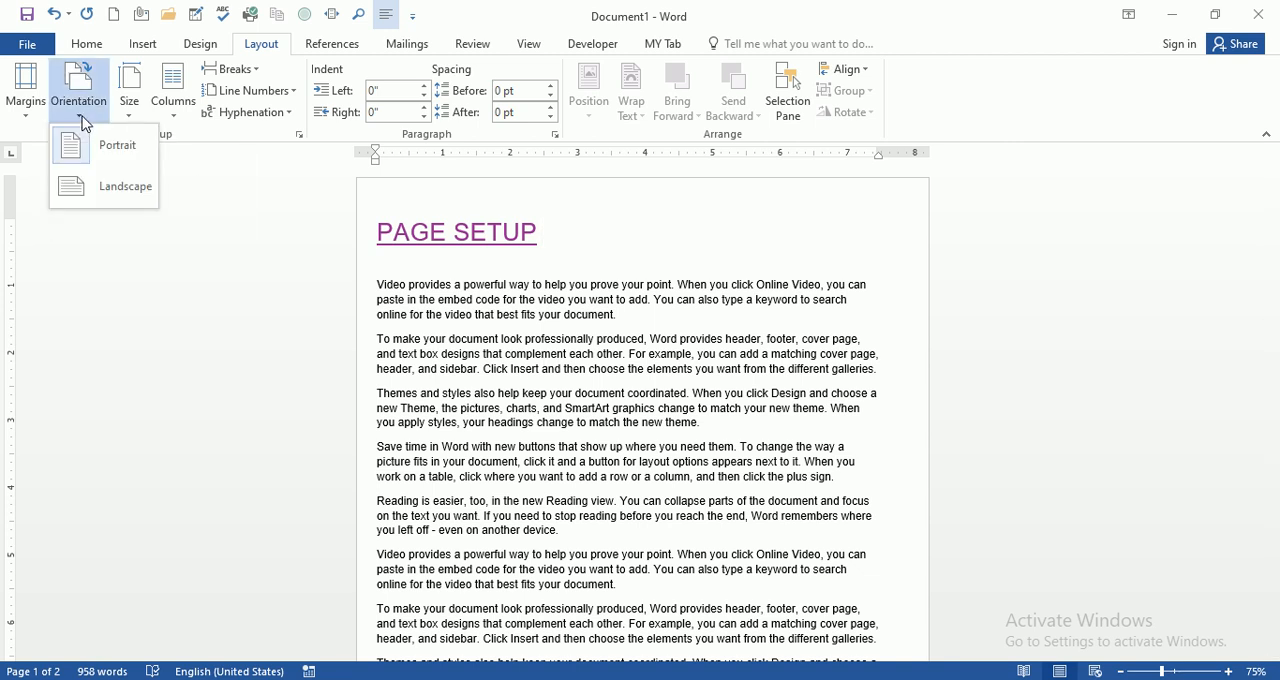
pyautogui.click(123, 195)
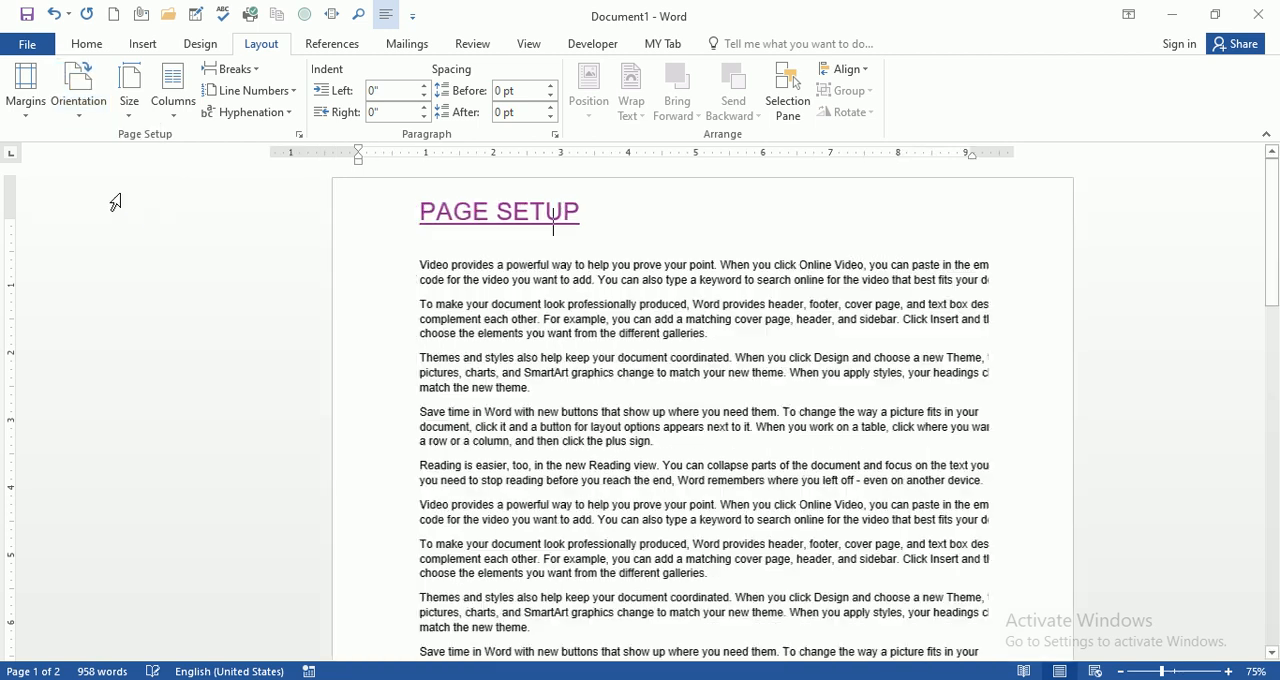
pyautogui.scroll(-6, 703, 373)
pyautogui.scroll(5, 703, 373)
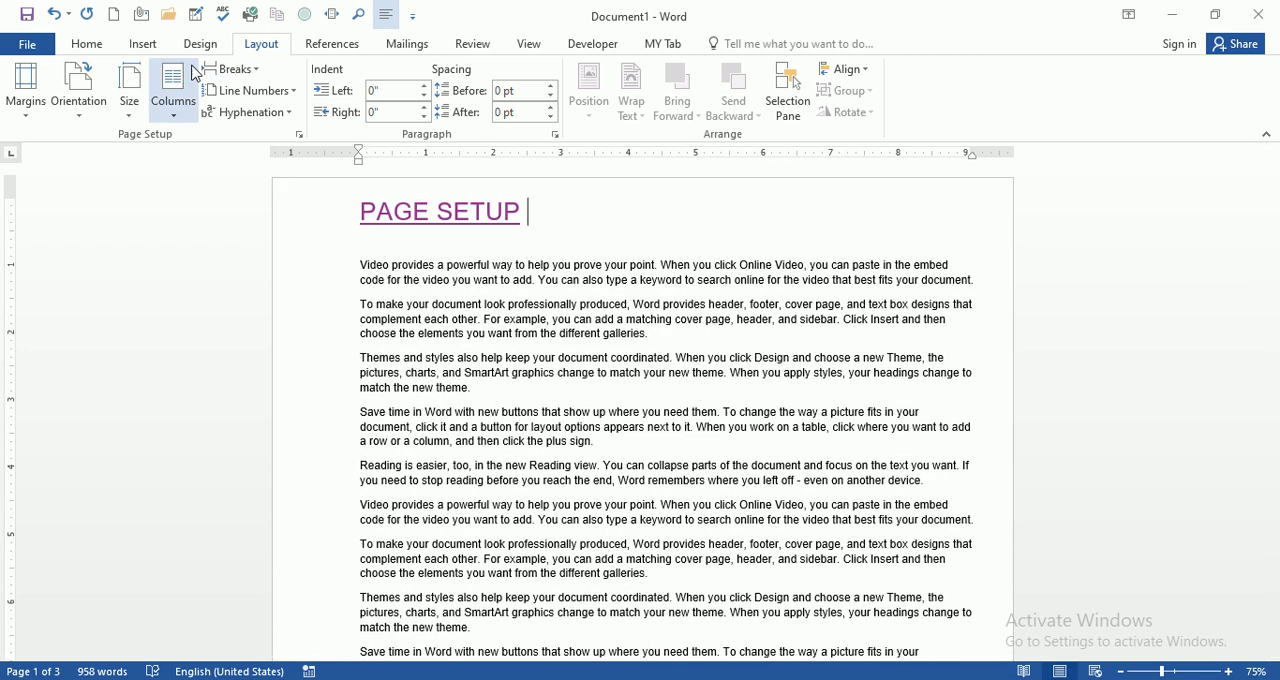
pyautogui.click(87, 126)
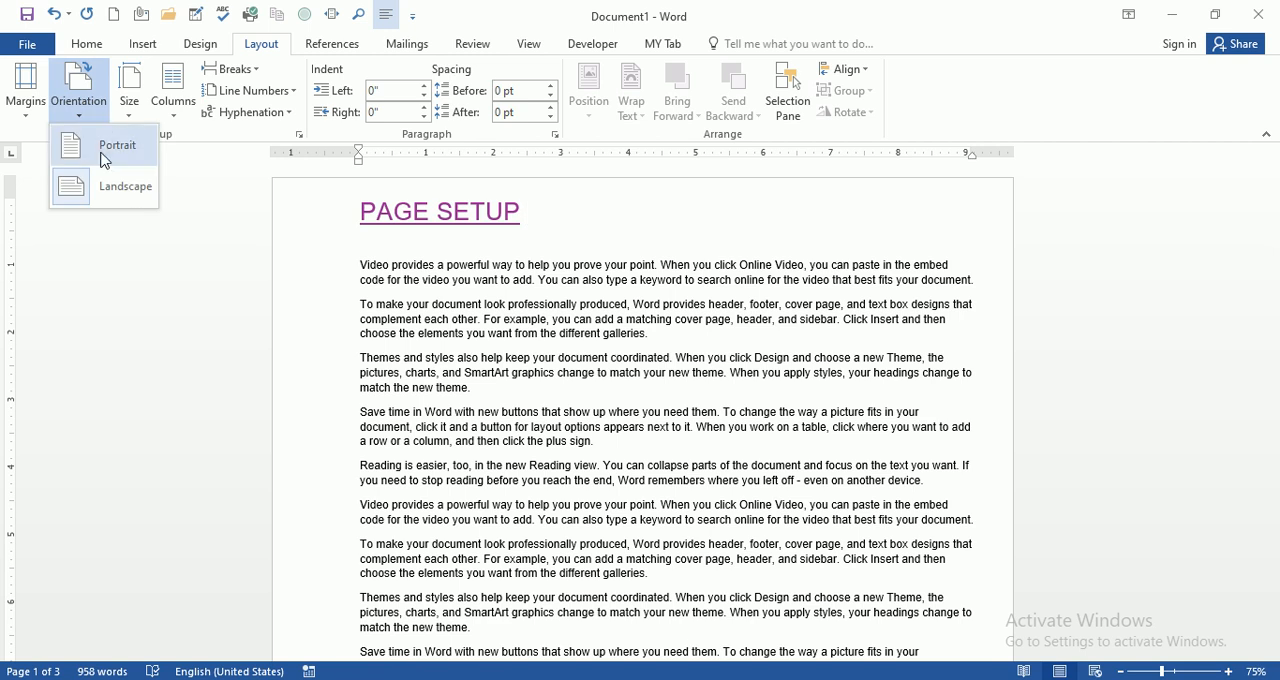
pyautogui.click(293, 260)
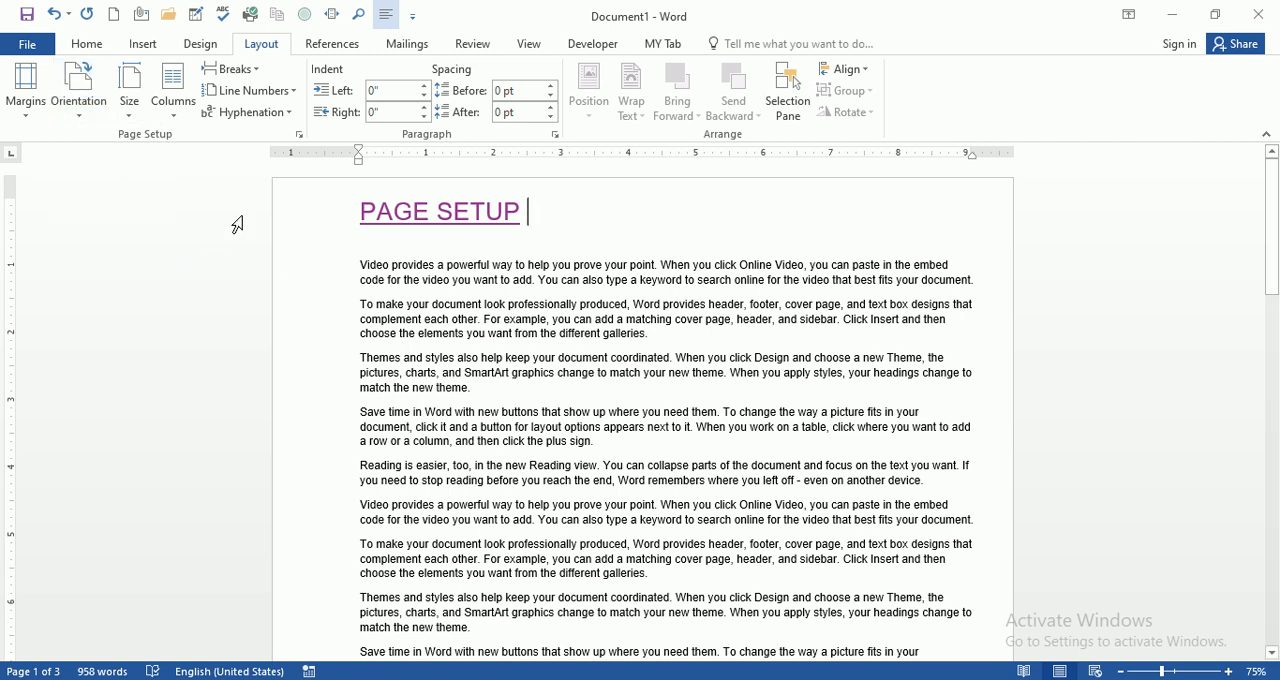
# Step: Set the paper size to A4 (8.27" x 11.69") and switch the page orientation back to Portrait
pyautogui.click(131, 118)
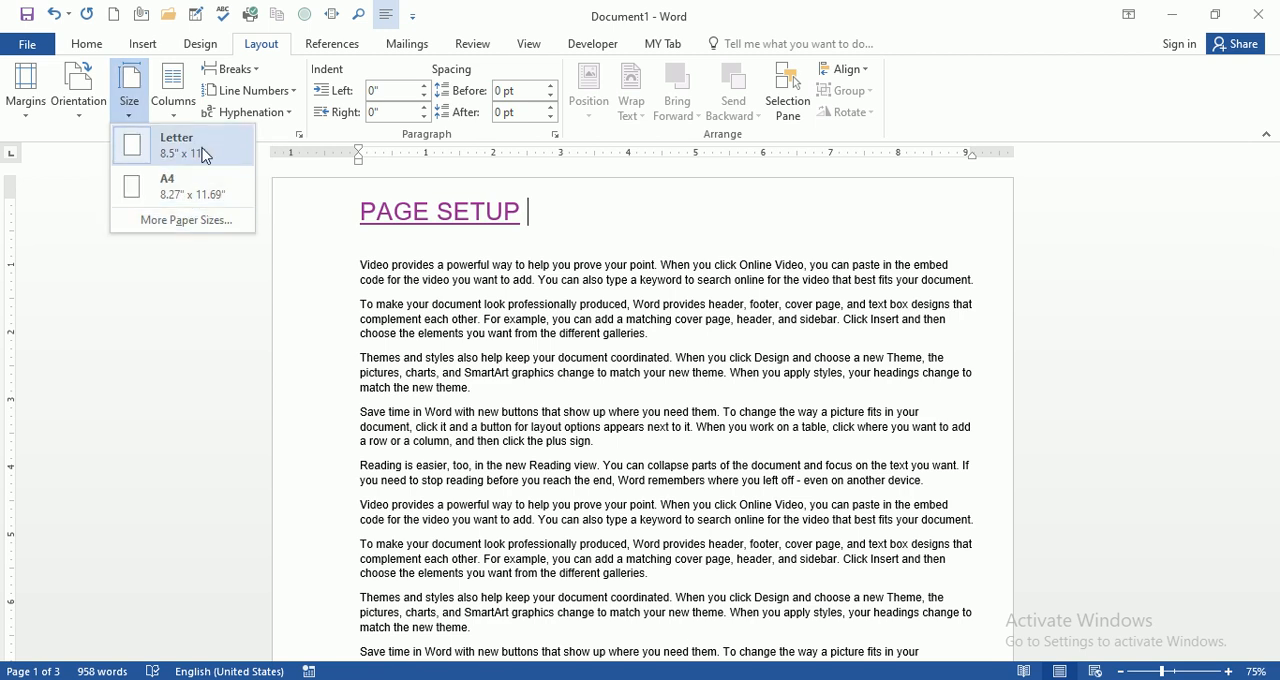
pyautogui.click(221, 202)
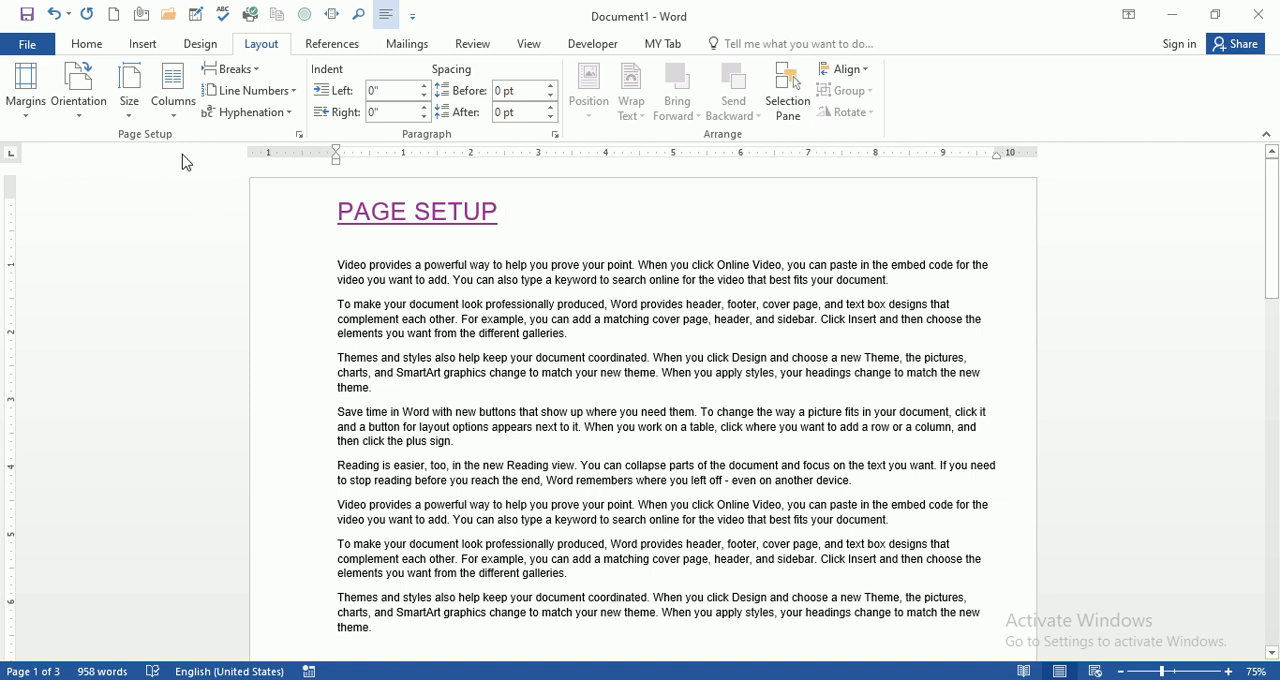
pyautogui.click(139, 126)
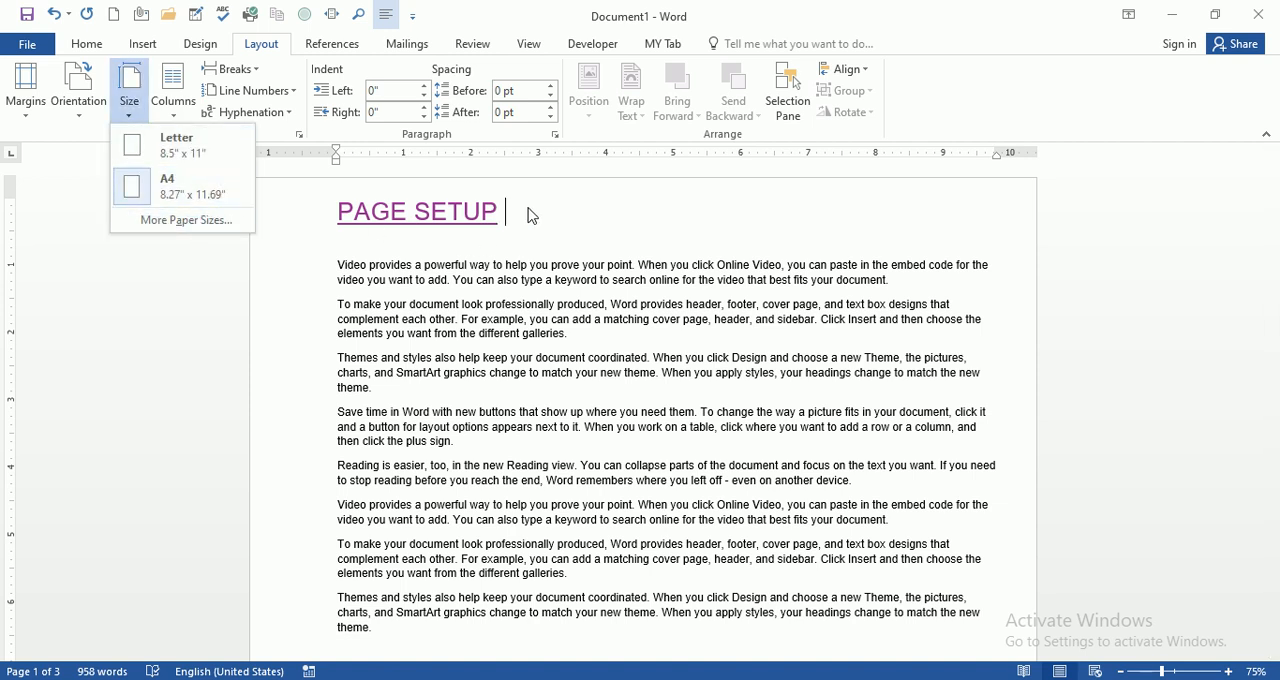
pyautogui.click(186, 191)
pyautogui.scroll(-7, 518, 270)
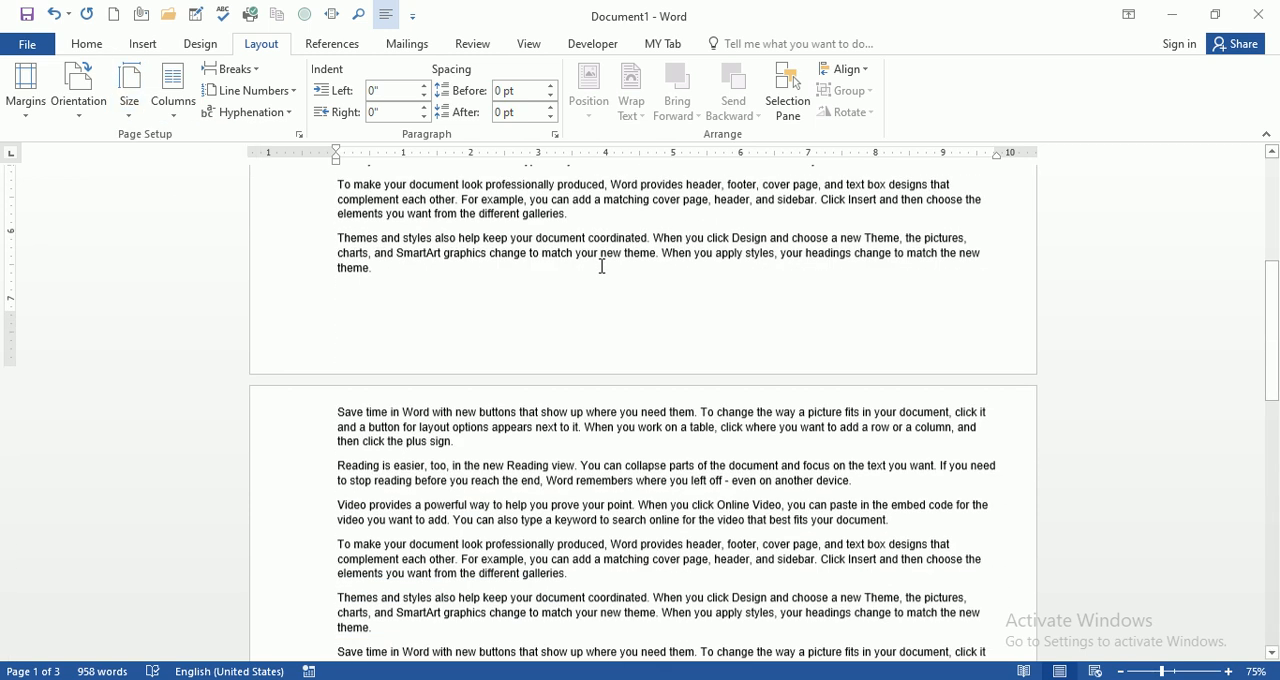
pyautogui.scroll(7, 602, 264)
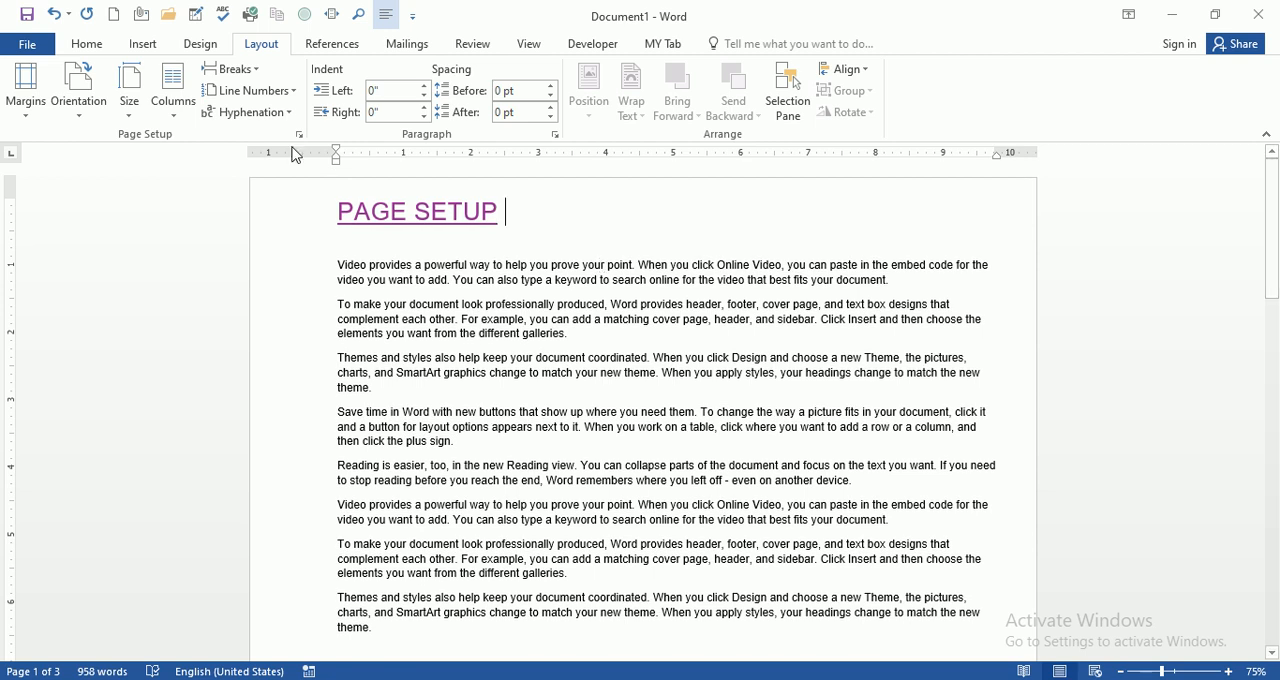
pyautogui.click(93, 115)
pyautogui.click(108, 145)
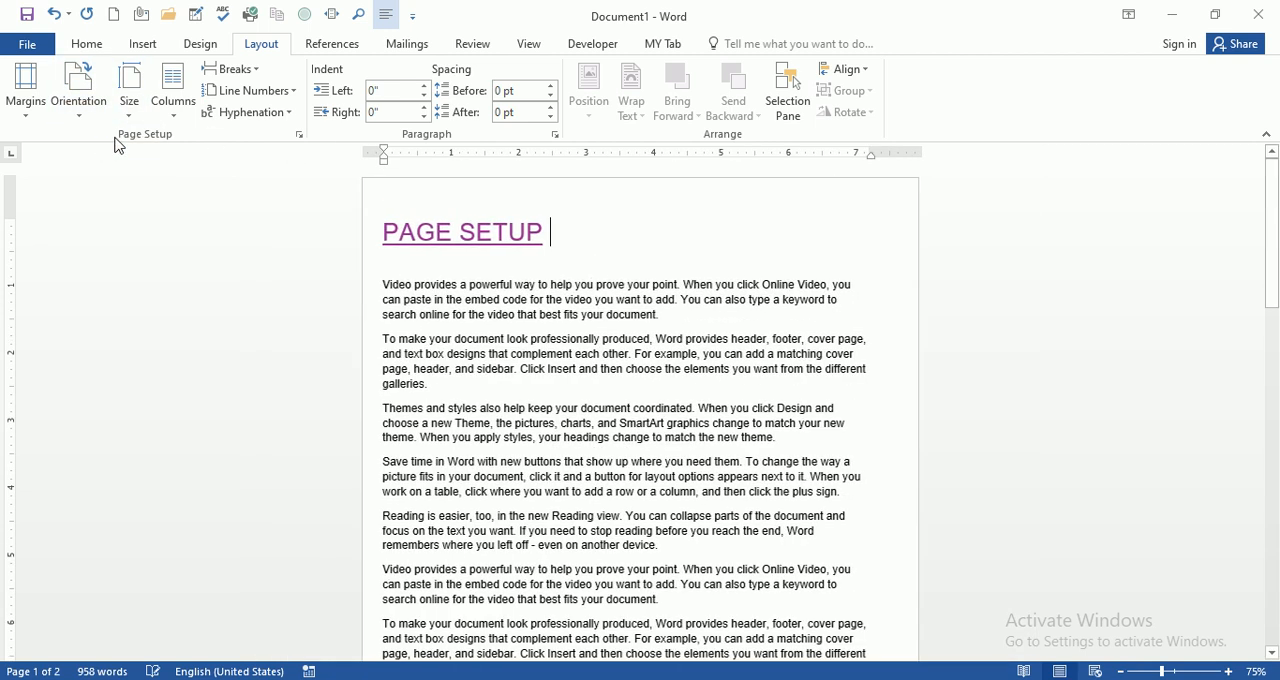
# Step: Open the additional paper size settings and set a custom paper width of 9.9"
pyautogui.click(129, 115)
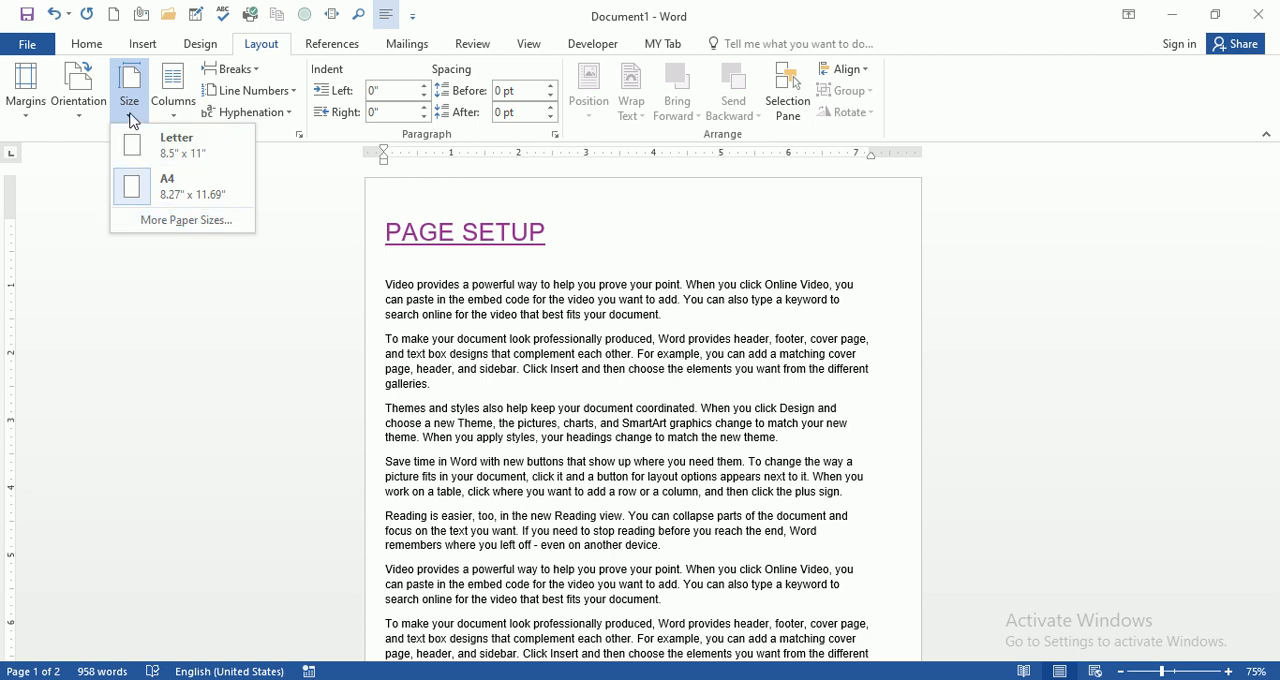
pyautogui.click(213, 230)
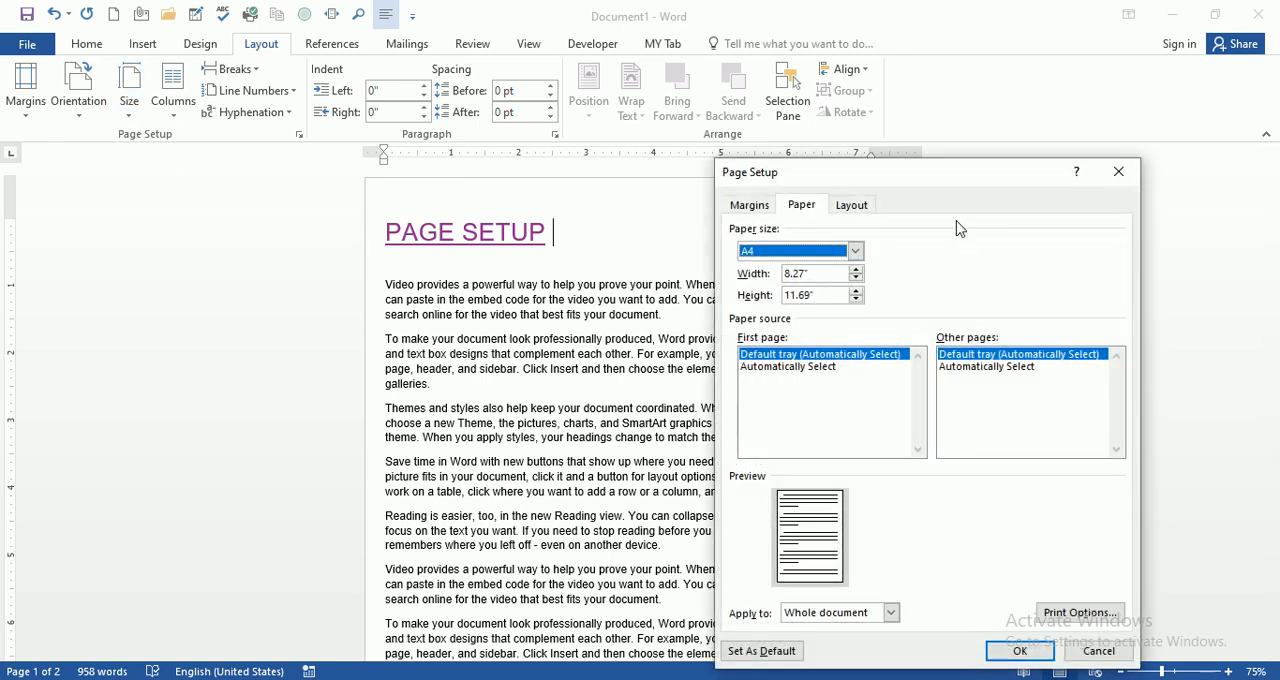
pyautogui.moveTo(976, 191); pyautogui.dragTo(958, 147)
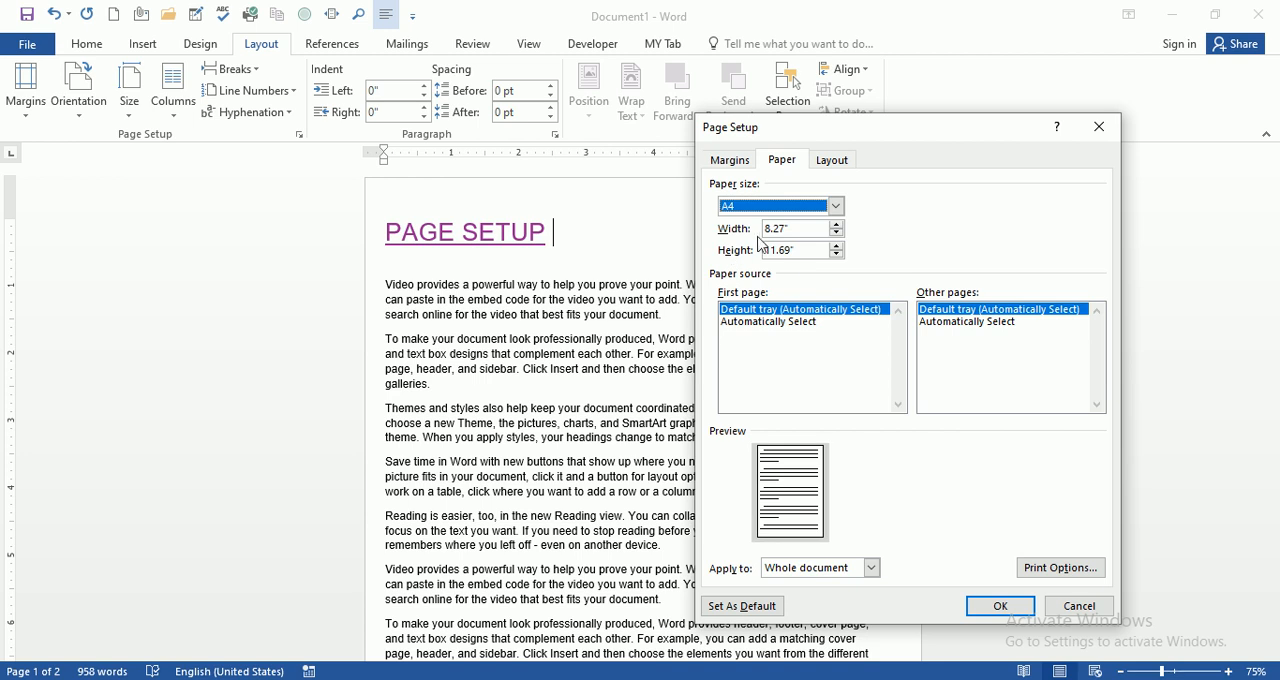
pyautogui.moveTo(890, 138); pyautogui.dragTo(998, 128)
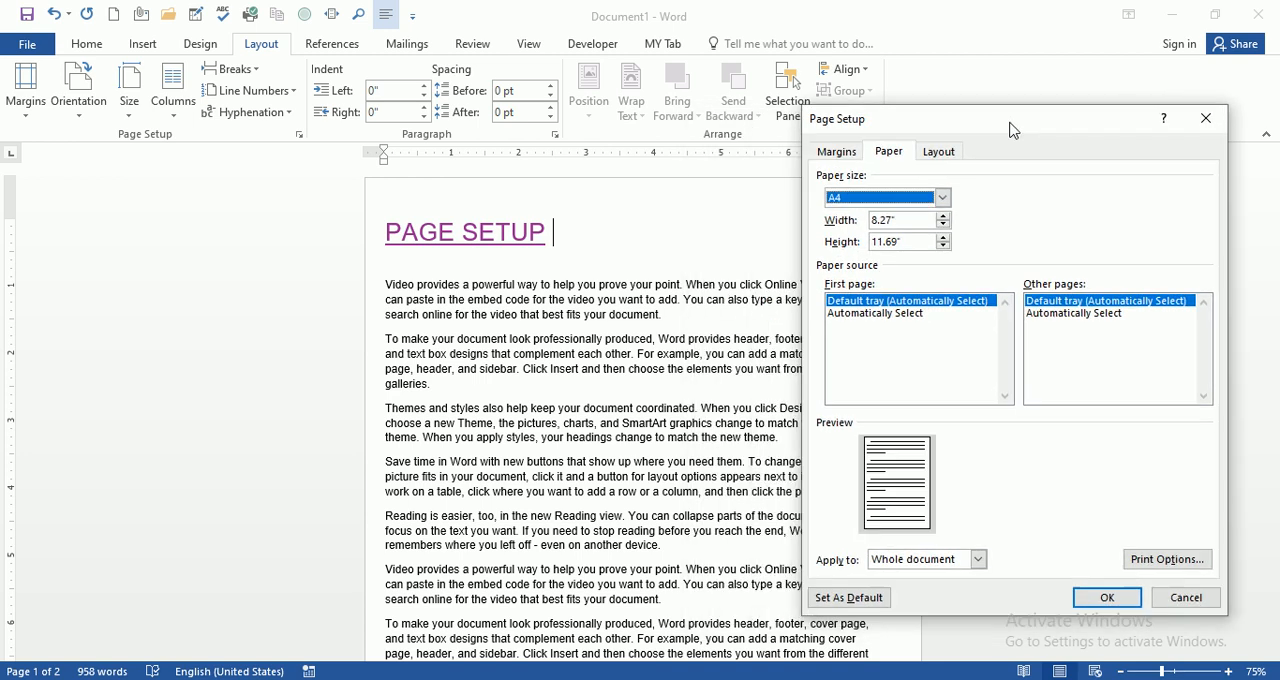
pyautogui.click(945, 216)
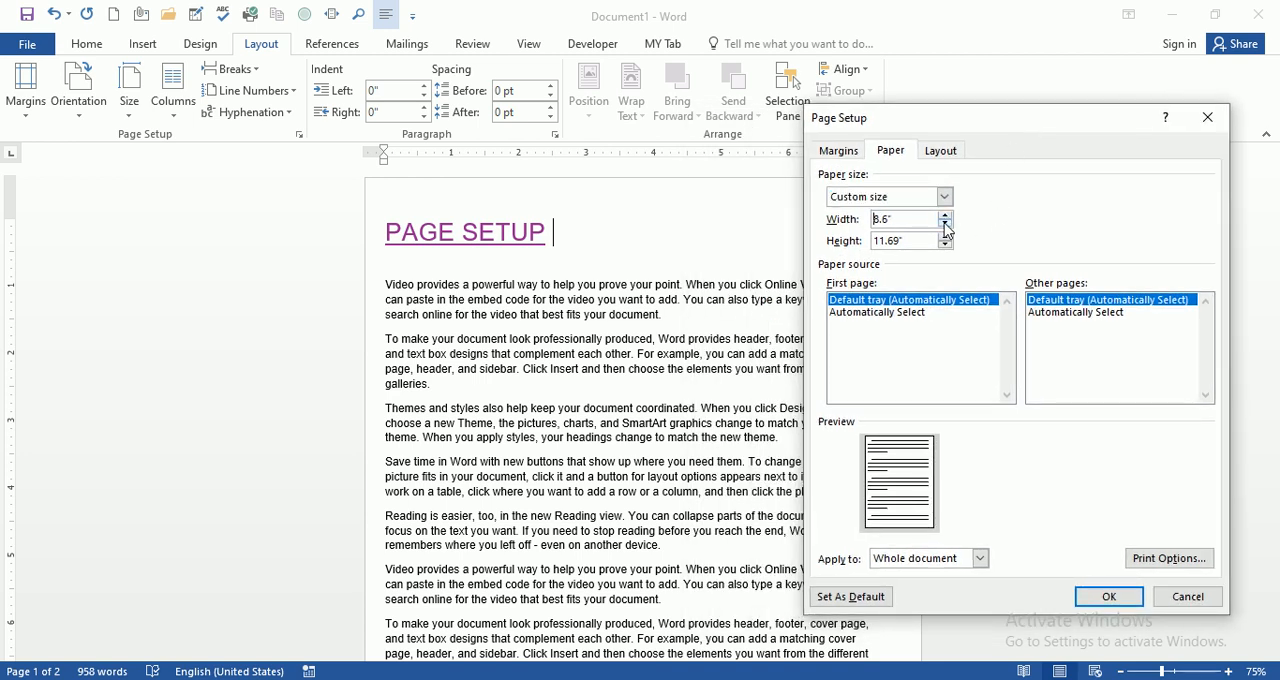
pyautogui.click(946, 230)
pyautogui.click(946, 230)
pyautogui.click(946, 230)
pyautogui.click(946, 230)
pyautogui.click(944, 217)
pyautogui.click(944, 217)
pyautogui.click(944, 217)
pyautogui.click(944, 217)
pyautogui.click(944, 217)
pyautogui.click(944, 217)
pyautogui.click(944, 217)
pyautogui.click(944, 217)
pyautogui.click(944, 217)
pyautogui.click(944, 217)
pyautogui.click(944, 217)
pyautogui.click(944, 217)
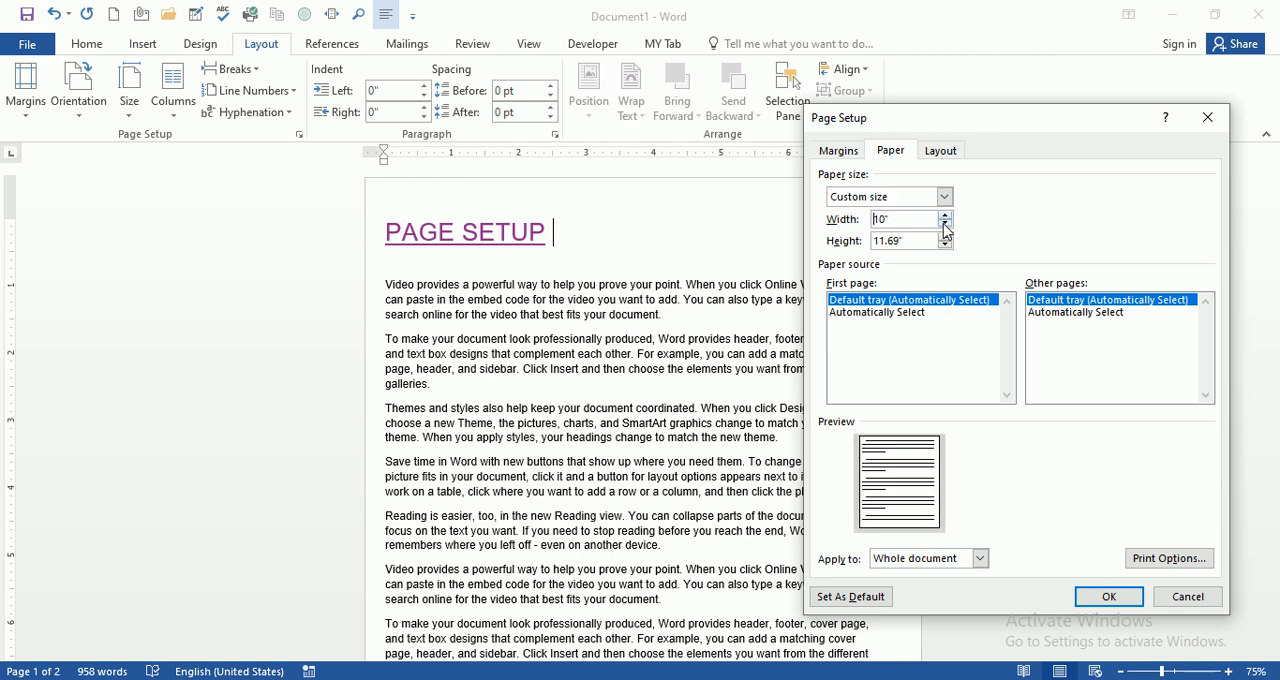
pyautogui.click(945, 225)
# Step: Set the custom paper height to 13.4" in Page Setup
pyautogui.click(945, 245)
pyautogui.click(945, 245)
pyautogui.click(945, 245)
pyautogui.click(945, 245)
pyautogui.click(945, 237)
pyautogui.click(945, 237)
pyautogui.click(945, 237)
pyautogui.click(945, 237)
pyautogui.click(945, 237)
pyautogui.click(945, 237)
pyautogui.click(945, 237)
pyautogui.click(945, 237)
pyautogui.click(945, 237)
pyautogui.click(945, 237)
pyautogui.click(945, 237)
pyautogui.click(945, 237)
pyautogui.click(945, 237)
pyautogui.click(945, 237)
pyautogui.click(945, 237)
pyautogui.click(945, 237)
pyautogui.click(945, 237)
pyautogui.click(945, 237)
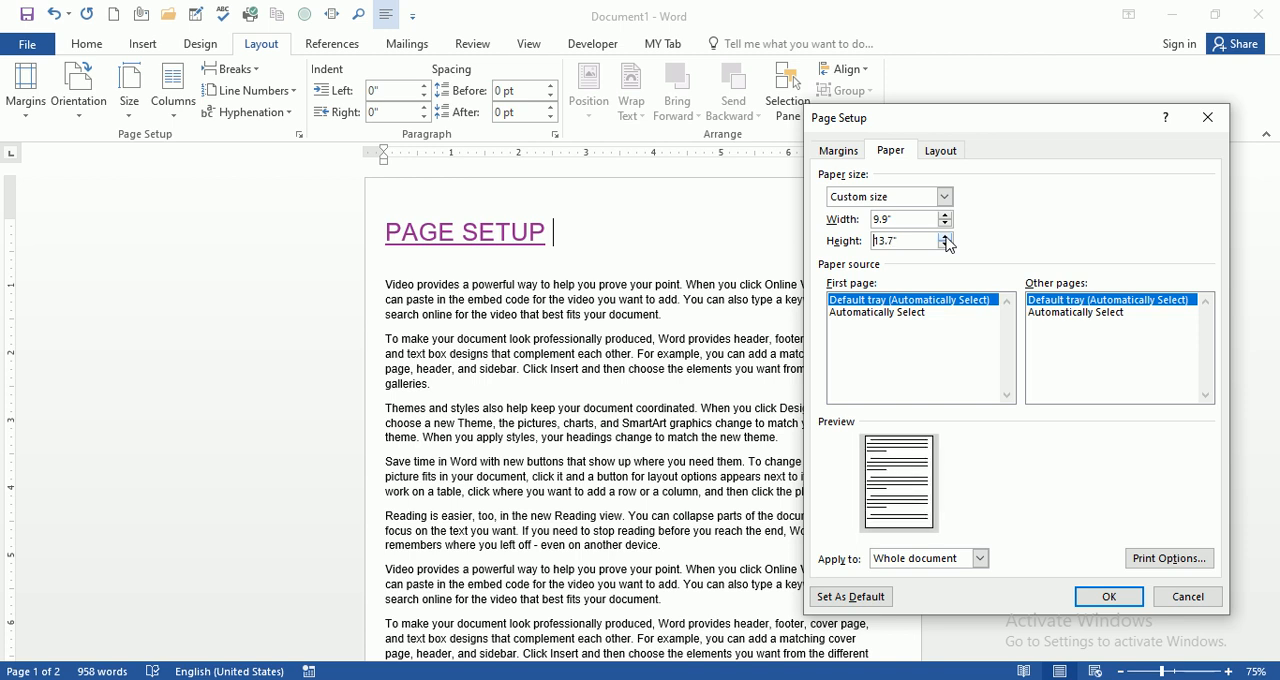
pyautogui.click(945, 245)
pyautogui.click(945, 245)
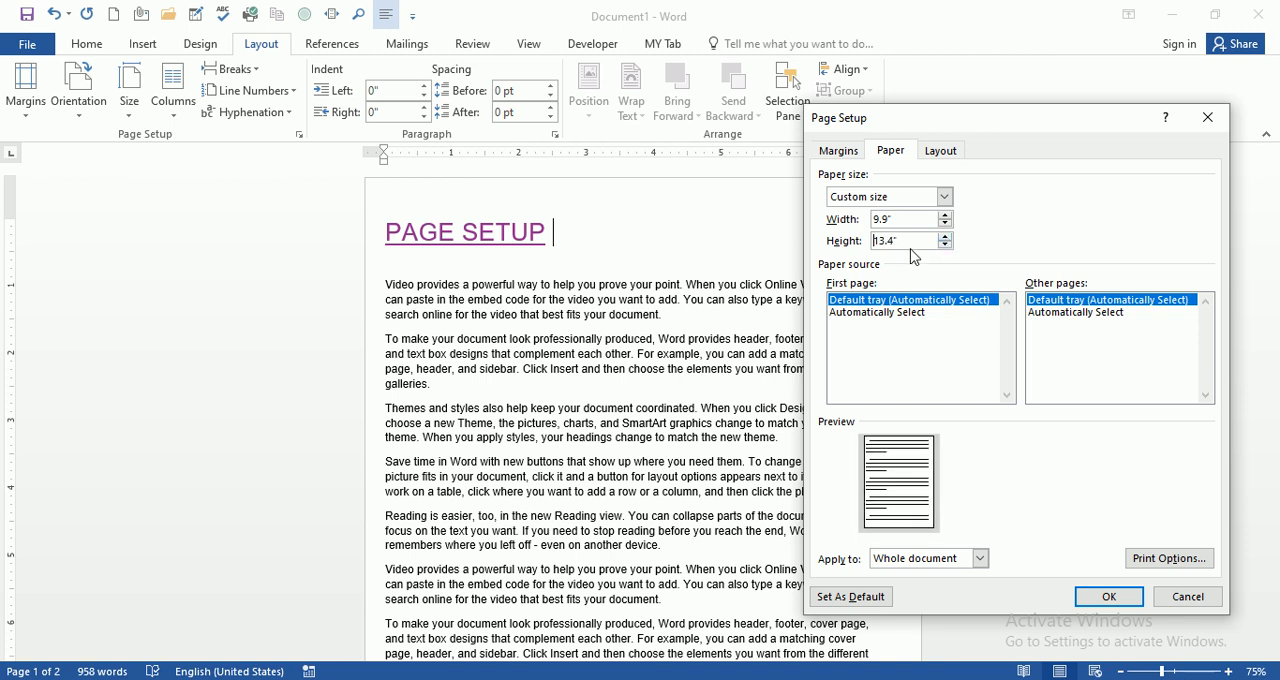
# Step: Try the Letter paper size, choose A4 instead, and apply it to the whole document
pyautogui.click(945, 197)
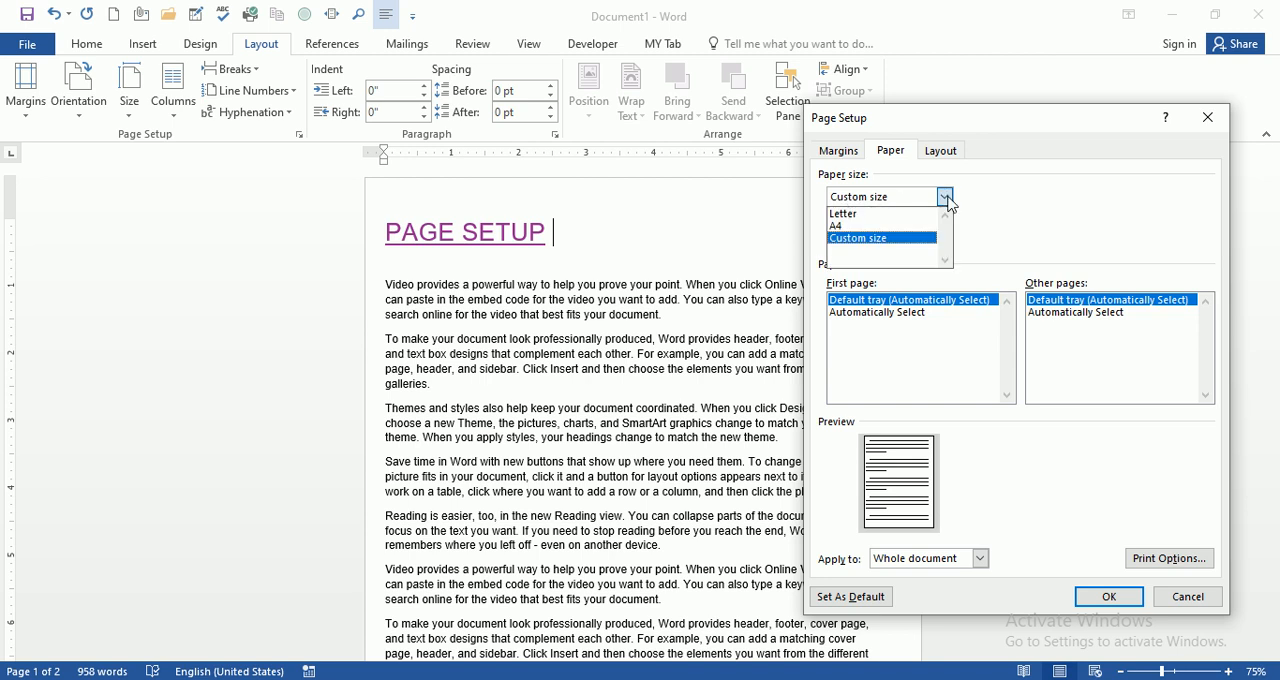
pyautogui.press('Up')
pyautogui.press('Up')
pyautogui.press('Return')
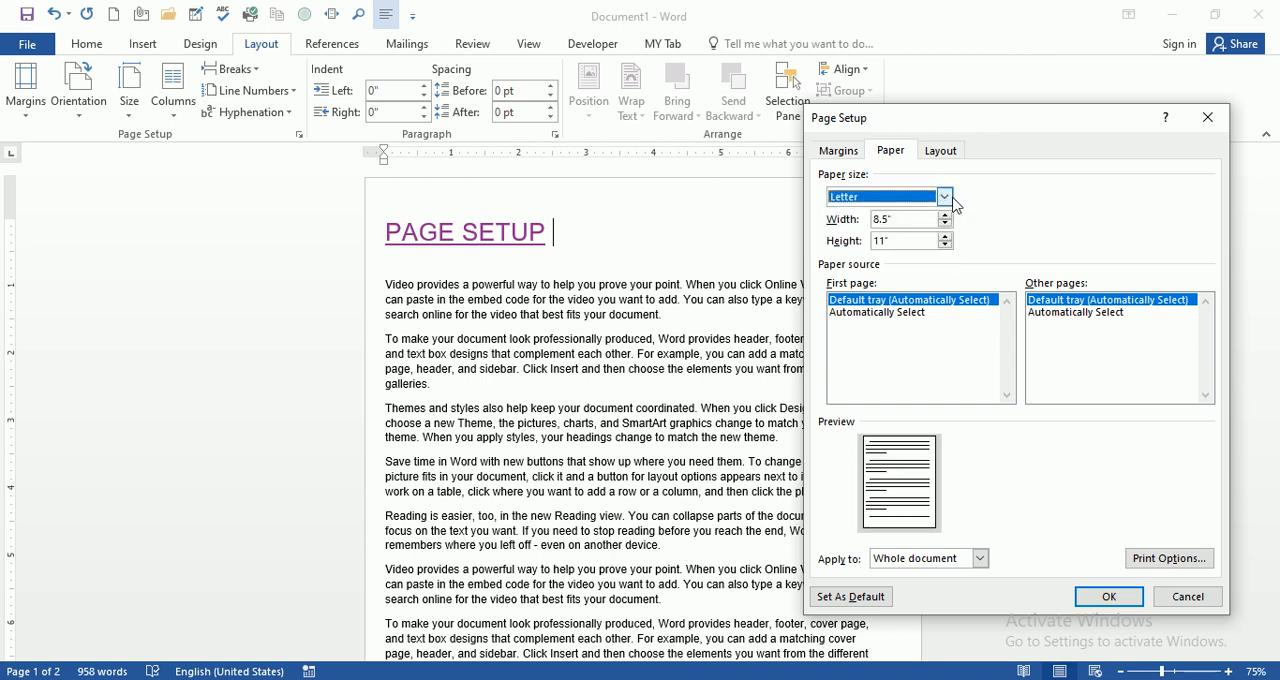
pyautogui.click(945, 197)
pyautogui.click(893, 228)
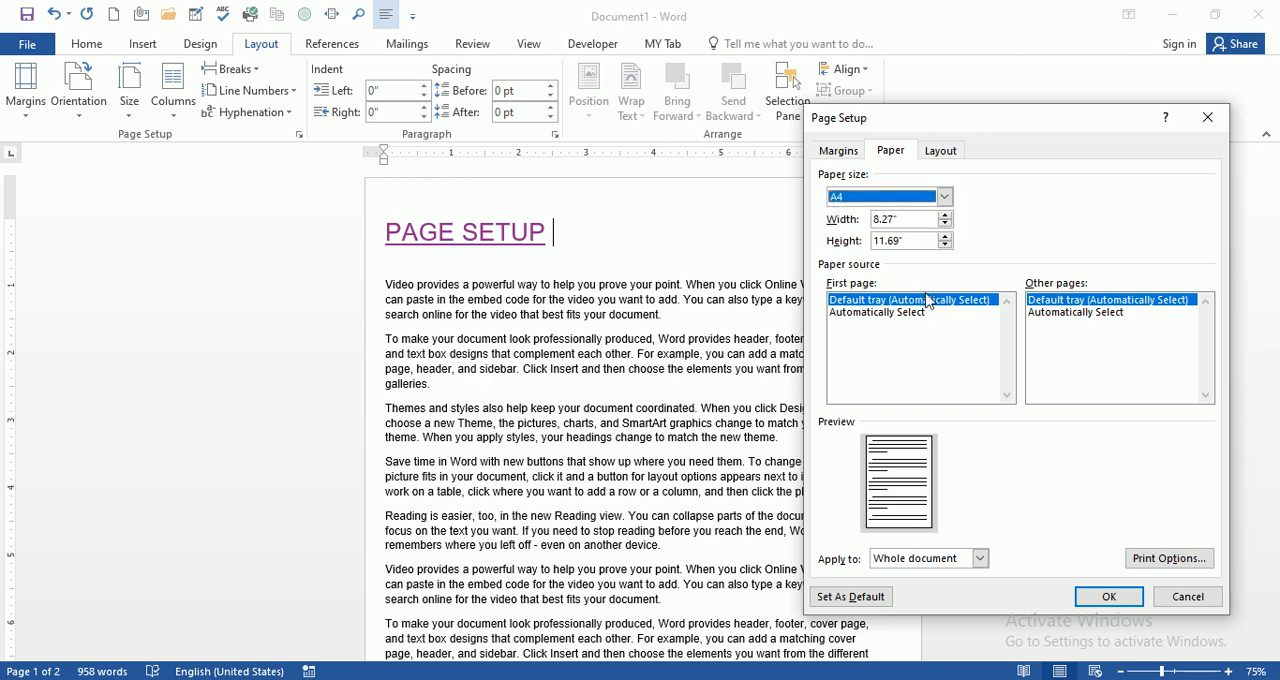
pyautogui.click(1097, 594)
pyautogui.scroll(-8, 963, 431)
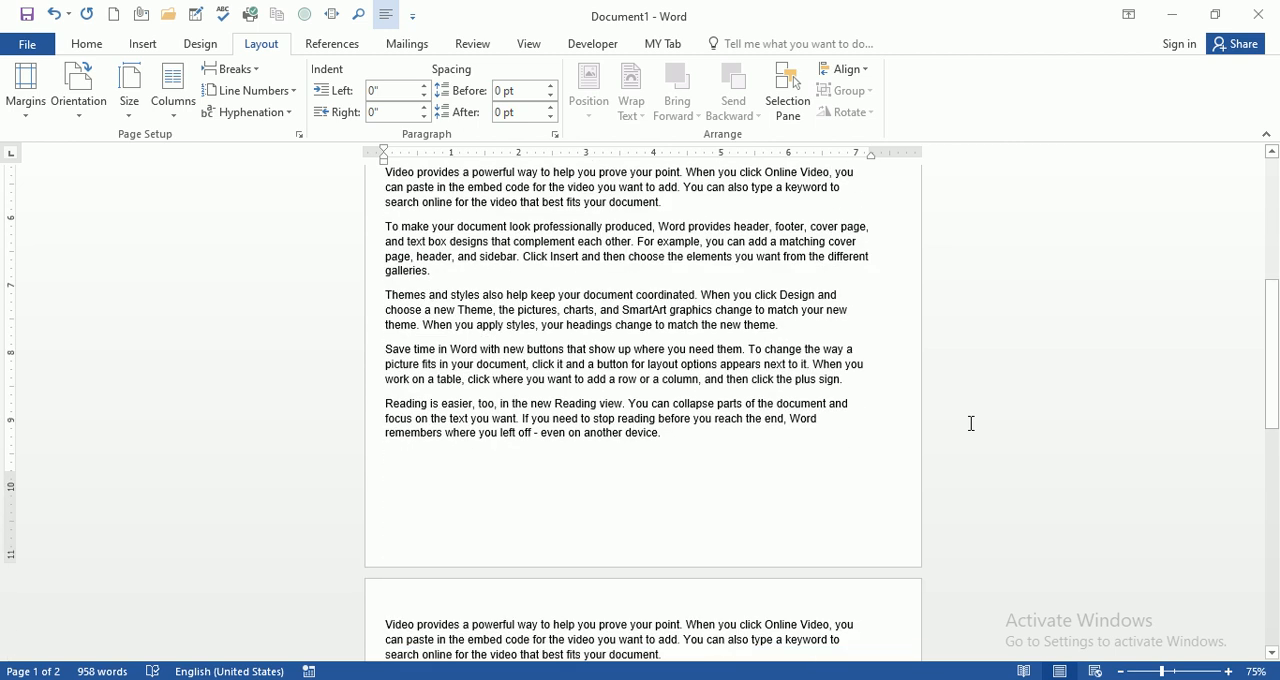
pyautogui.scroll(10, 974, 422)
# Step: Examine the available column layouts and how the text runs across both pages of the document
pyautogui.click(685, 249)
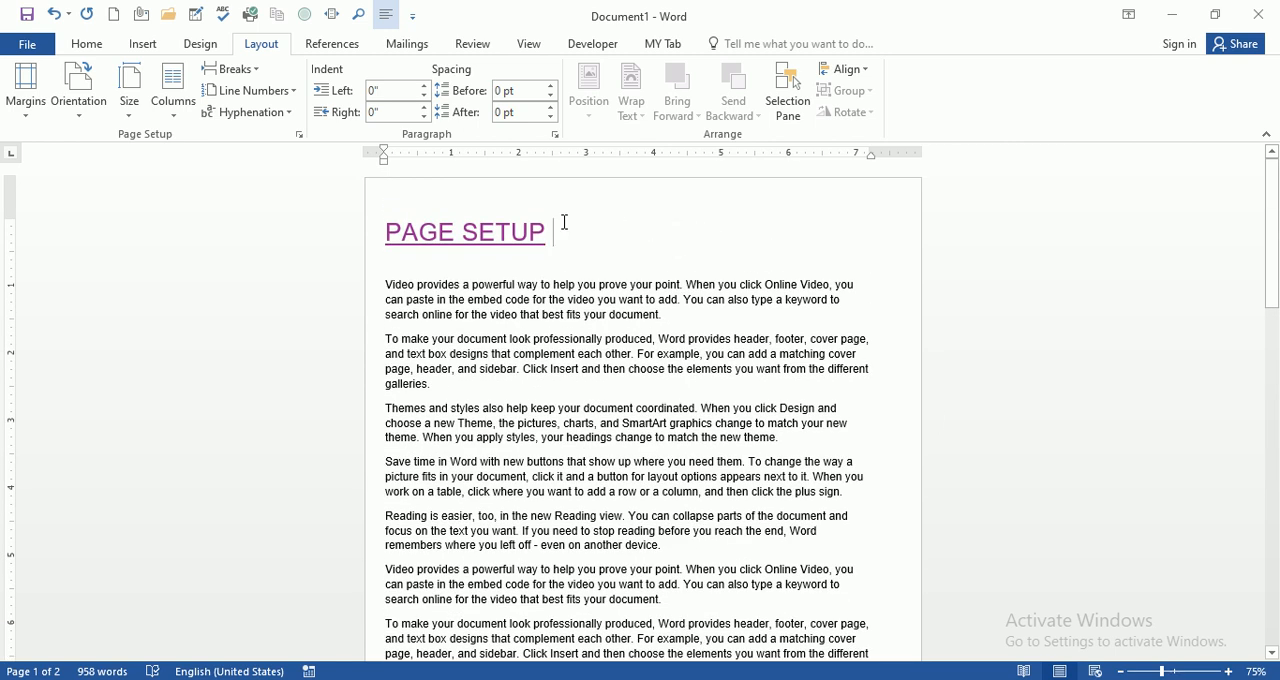
pyautogui.click(173, 110)
pyautogui.click(571, 266)
pyautogui.scroll(-1, 613, 250)
pyautogui.scroll(-5, 613, 250)
pyautogui.scroll(6, 613, 250)
pyautogui.scroll(-1, 614, 248)
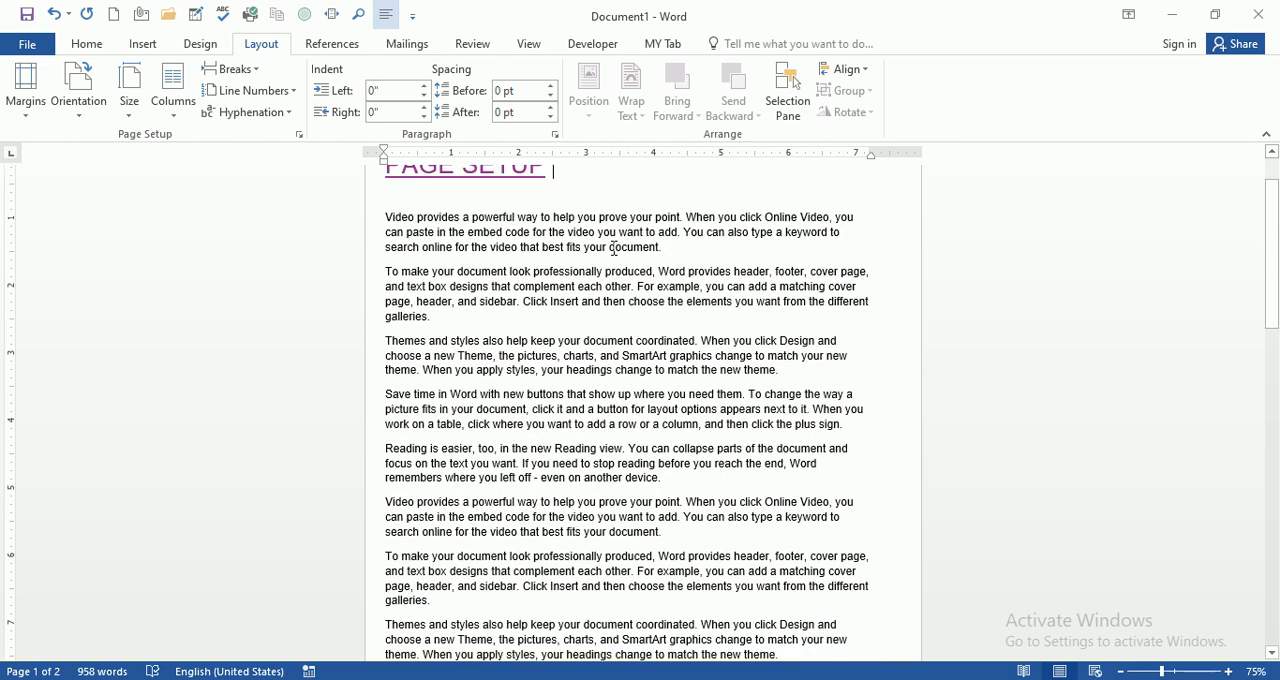
pyautogui.scroll(1, 614, 248)
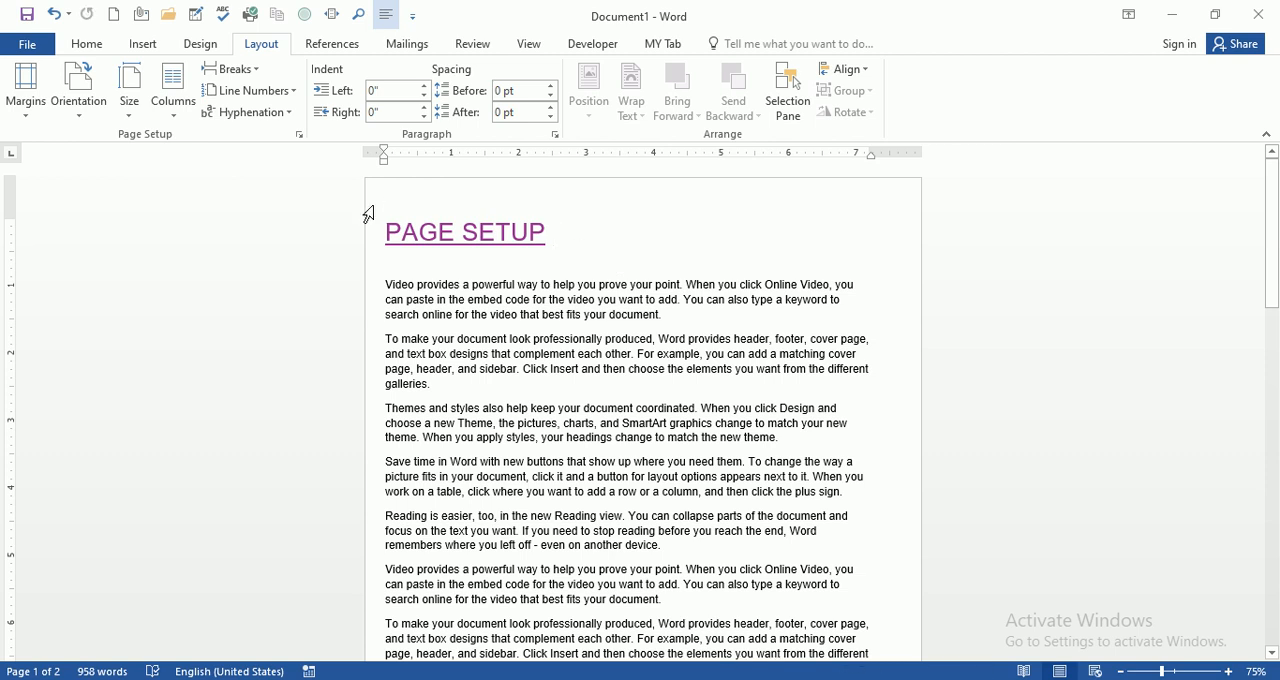
pyautogui.click(174, 118)
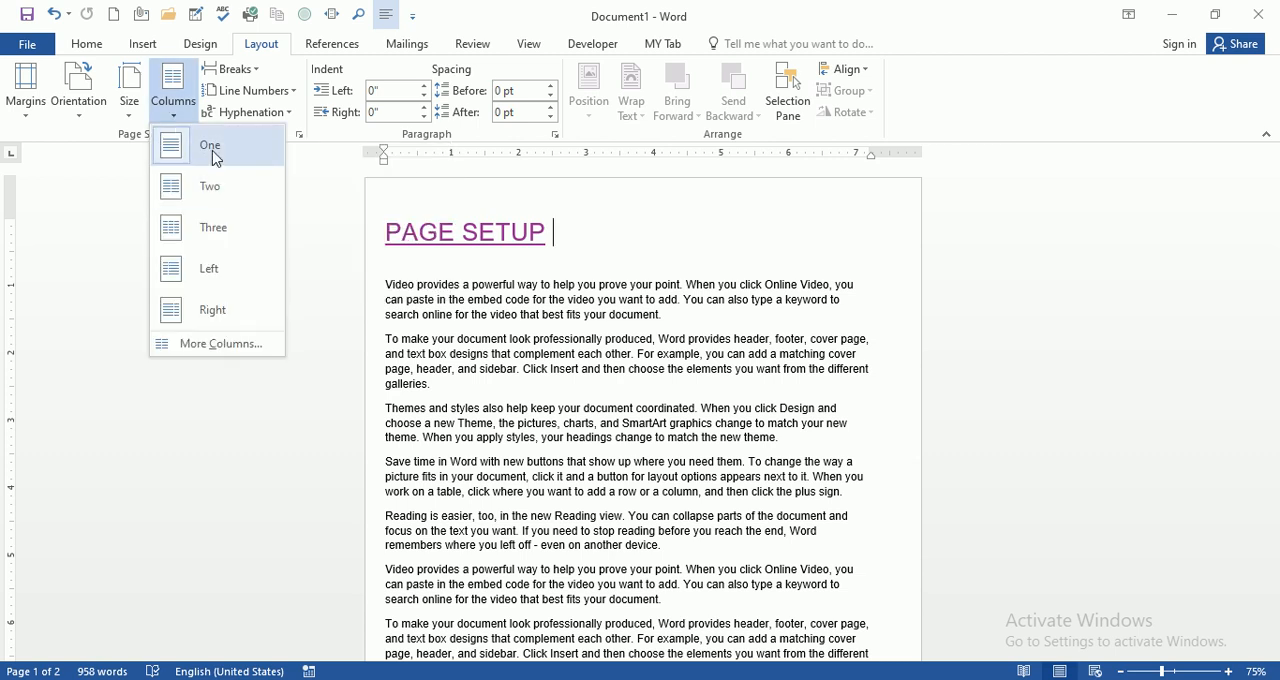
pyautogui.click(603, 238)
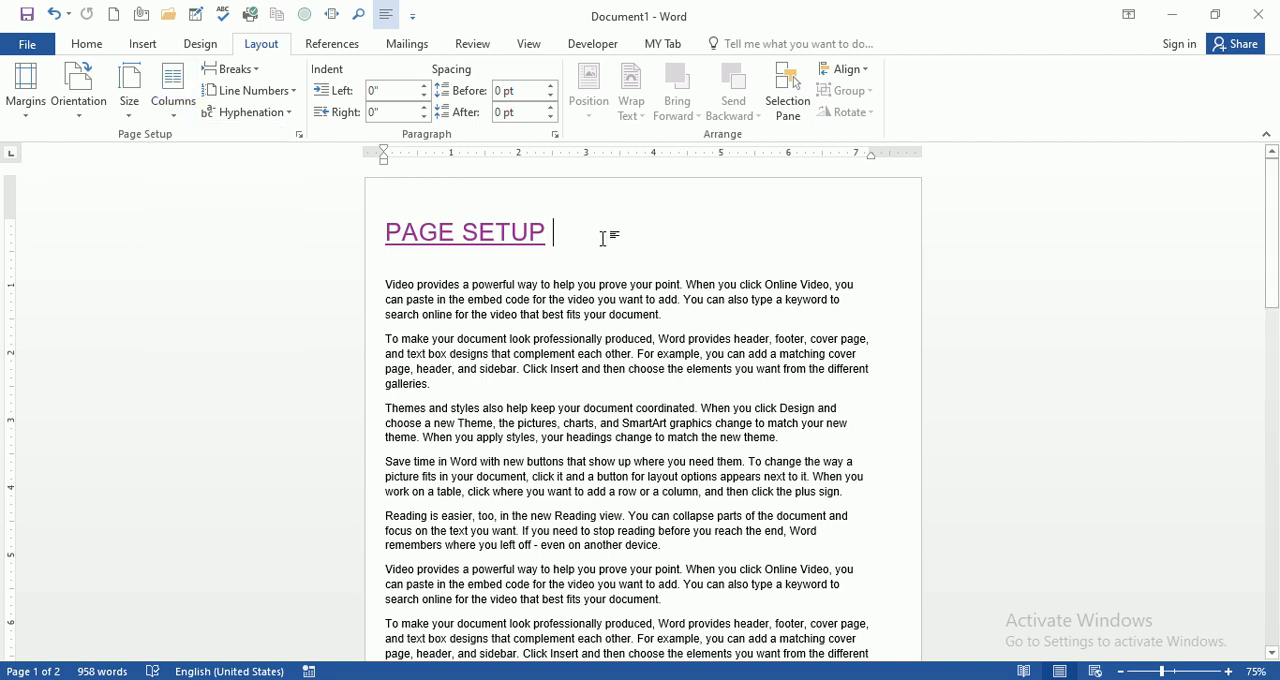
pyautogui.scroll(-10, 520, 224)
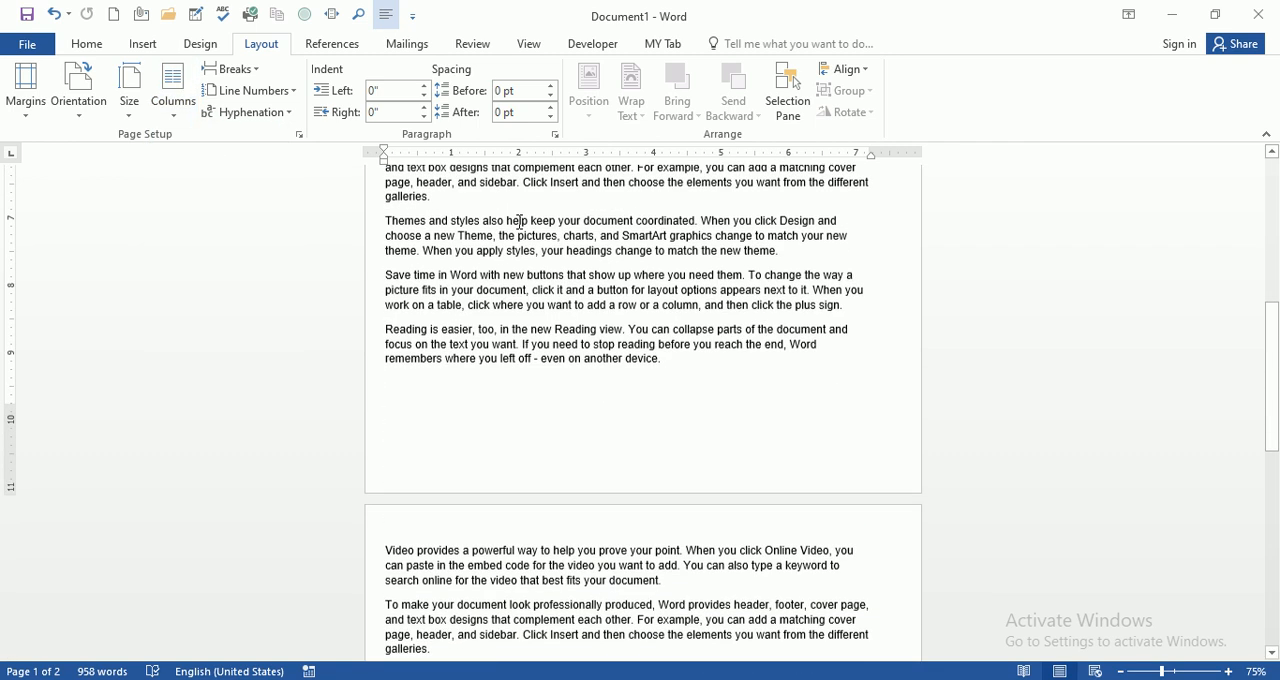
pyautogui.scroll(-6, 520, 224)
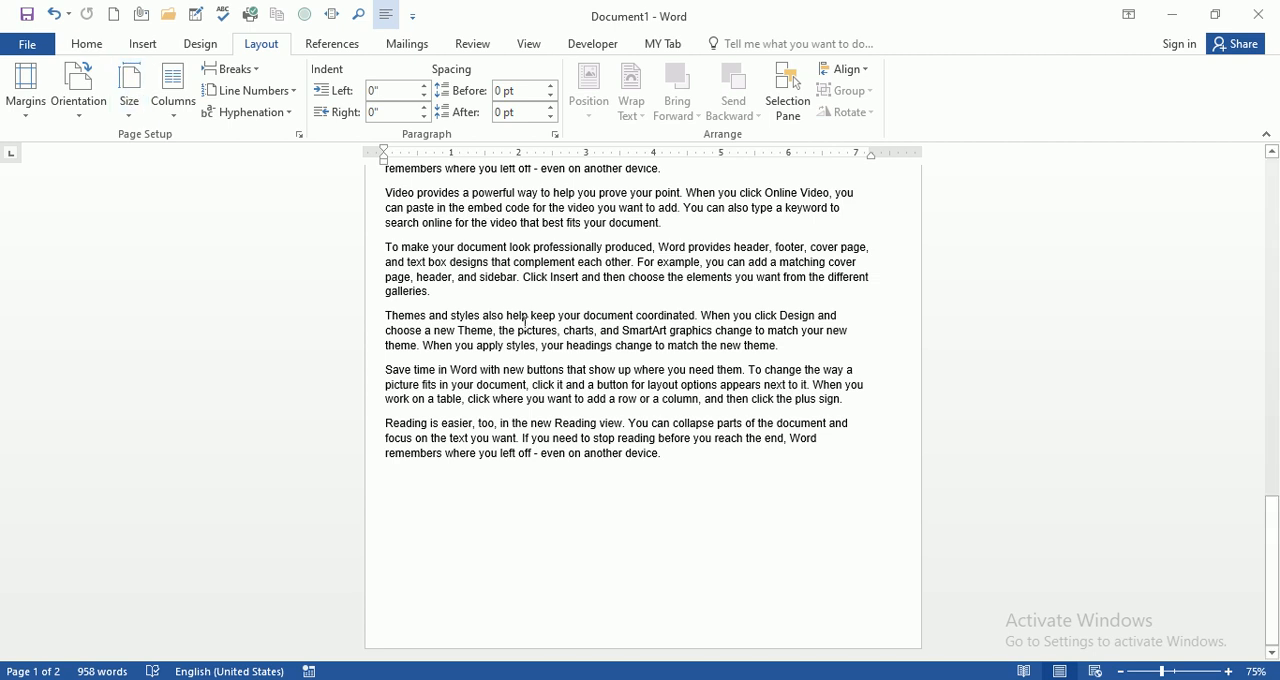
pyautogui.scroll(3, 547, 311)
pyautogui.scroll(15, 547, 311)
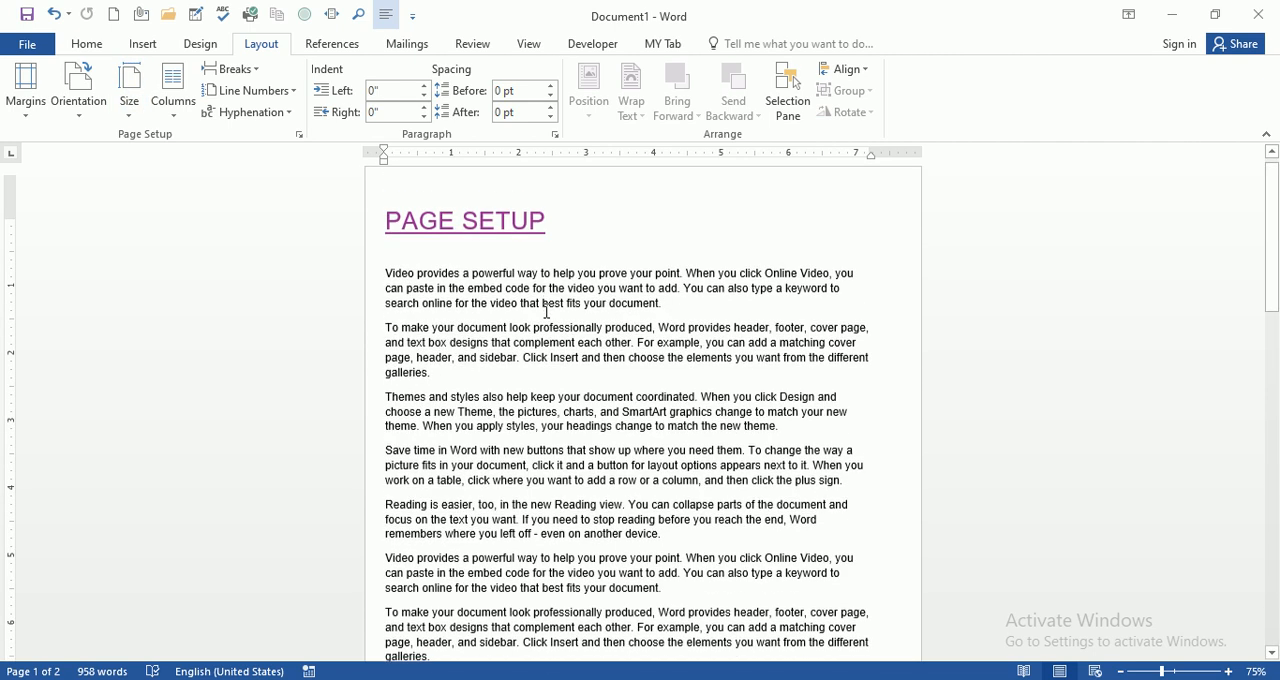
# Step: Try the two-column layout on the document and check how the text flows across the pages
pyautogui.click(174, 114)
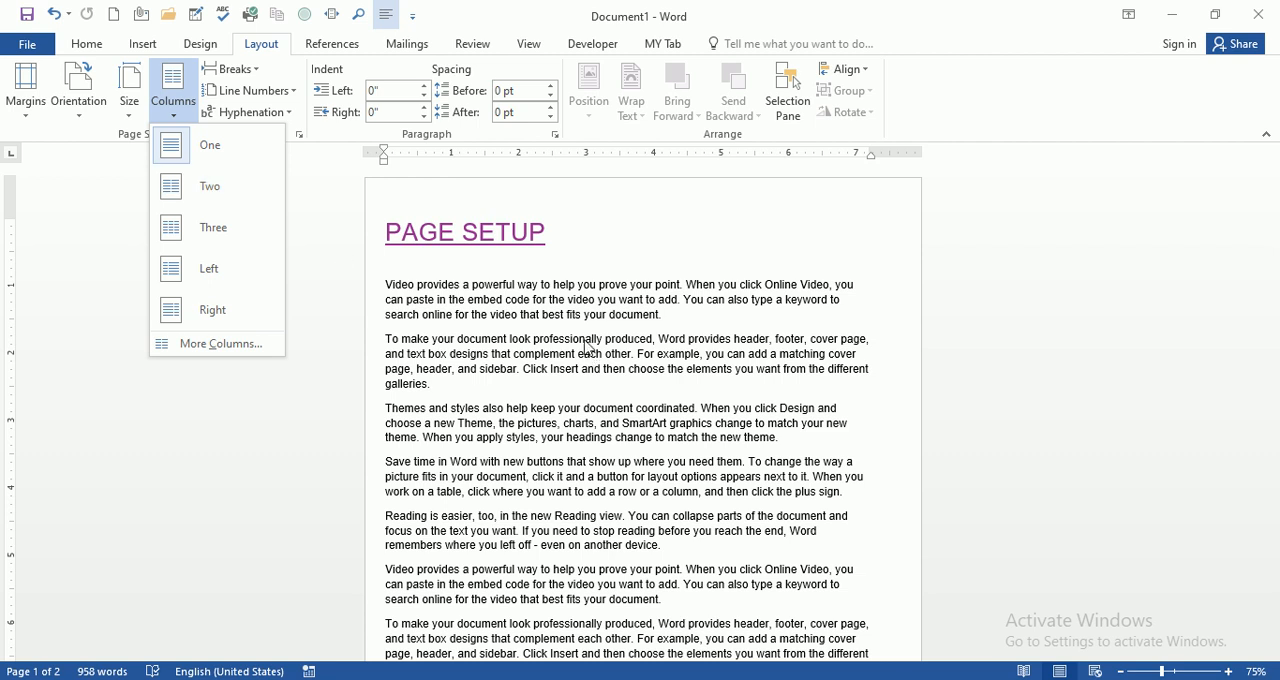
pyautogui.click(228, 187)
pyautogui.scroll(-12, 596, 340)
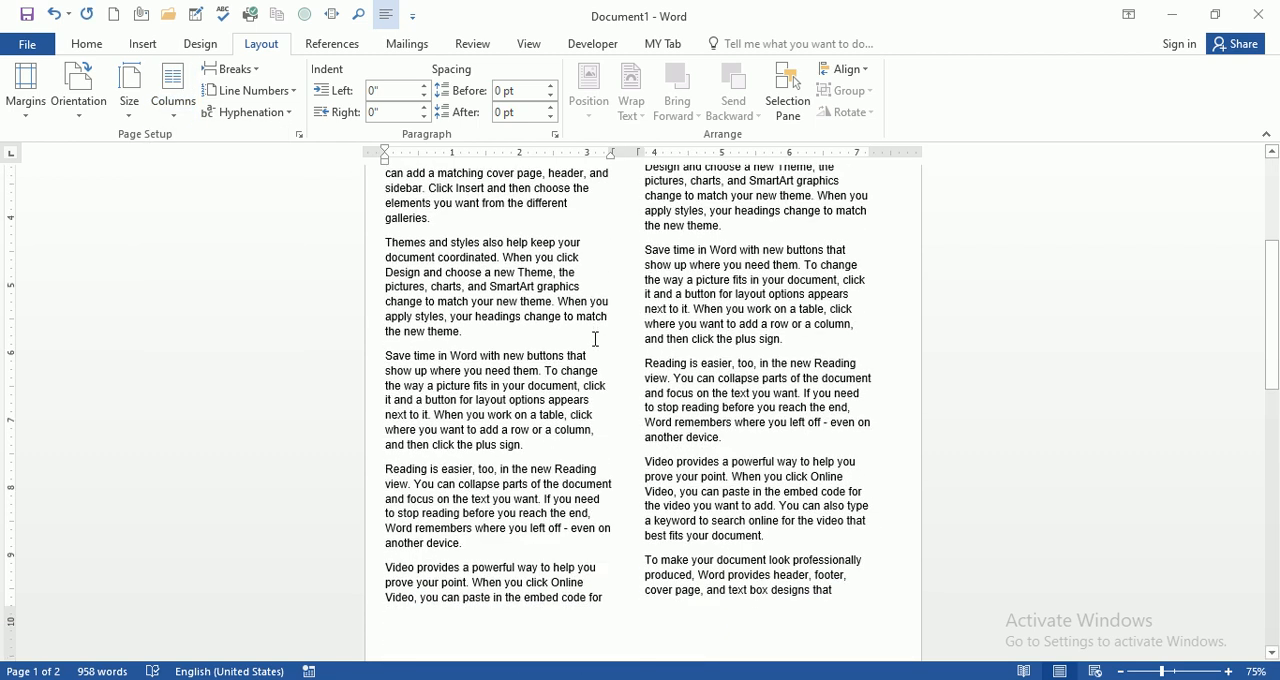
pyautogui.scroll(5, 601, 339)
pyautogui.scroll(-10, 490, 312)
pyautogui.scroll(-10, 502, 301)
pyautogui.scroll(11, 503, 300)
pyautogui.scroll(8, 502, 301)
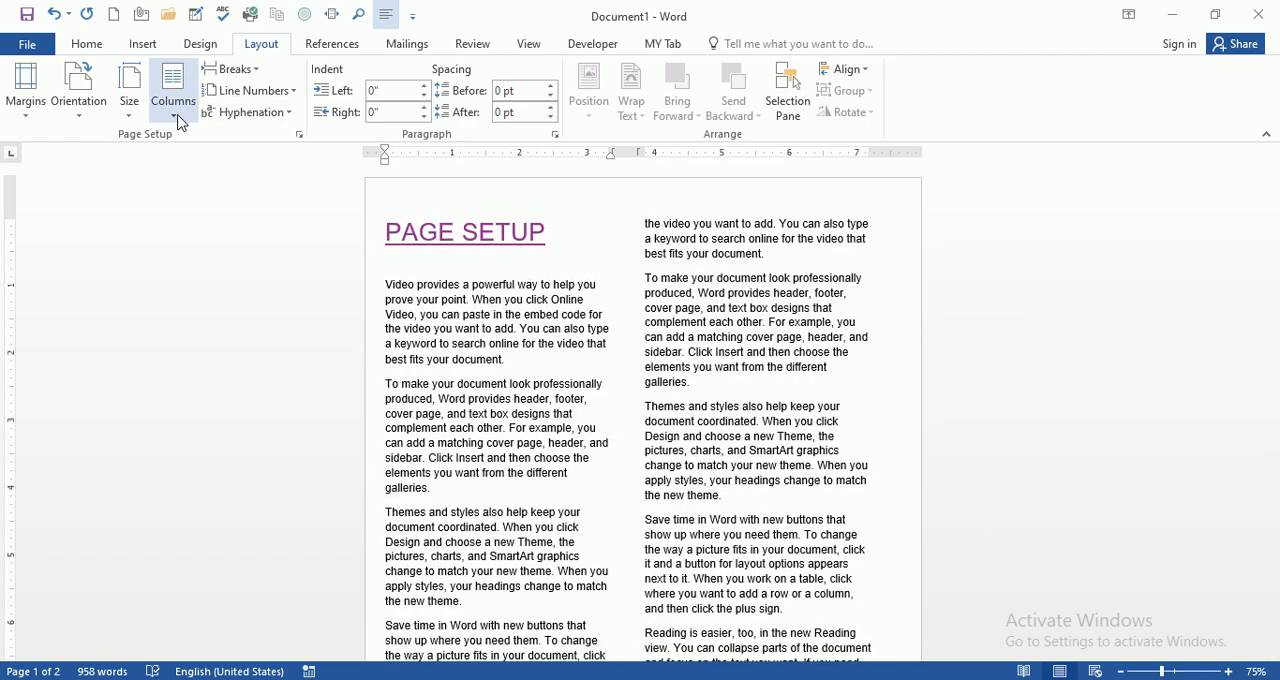
# Step: Try the three-column layout on the document and check the text flow
pyautogui.click(181, 123)
pyautogui.click(199, 233)
pyautogui.scroll(-15, 530, 320)
pyautogui.scroll(-3, 530, 318)
pyautogui.scroll(8, 534, 314)
pyautogui.scroll(-5, 535, 314)
# Step: Set the number of columns to 5 with equal widths for the whole document and check the resulting pages
pyautogui.click(172, 122)
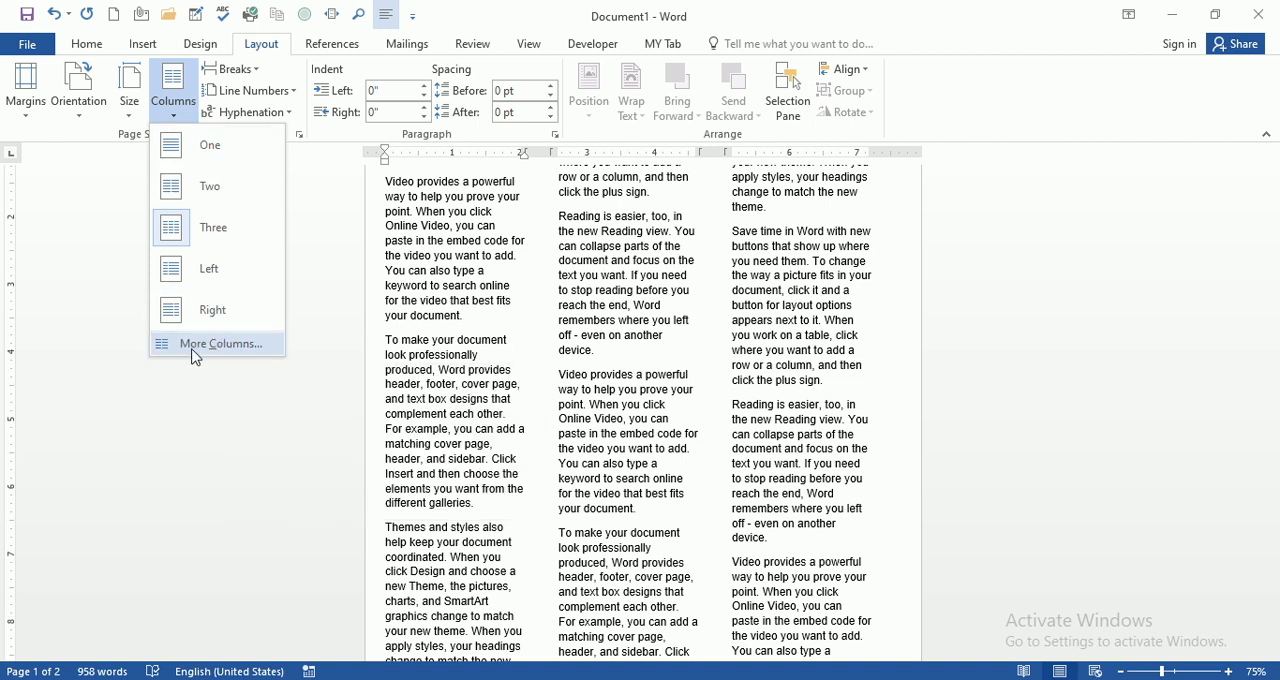
pyautogui.click(243, 351)
pyautogui.moveTo(688, 172); pyautogui.dragTo(856, 132)
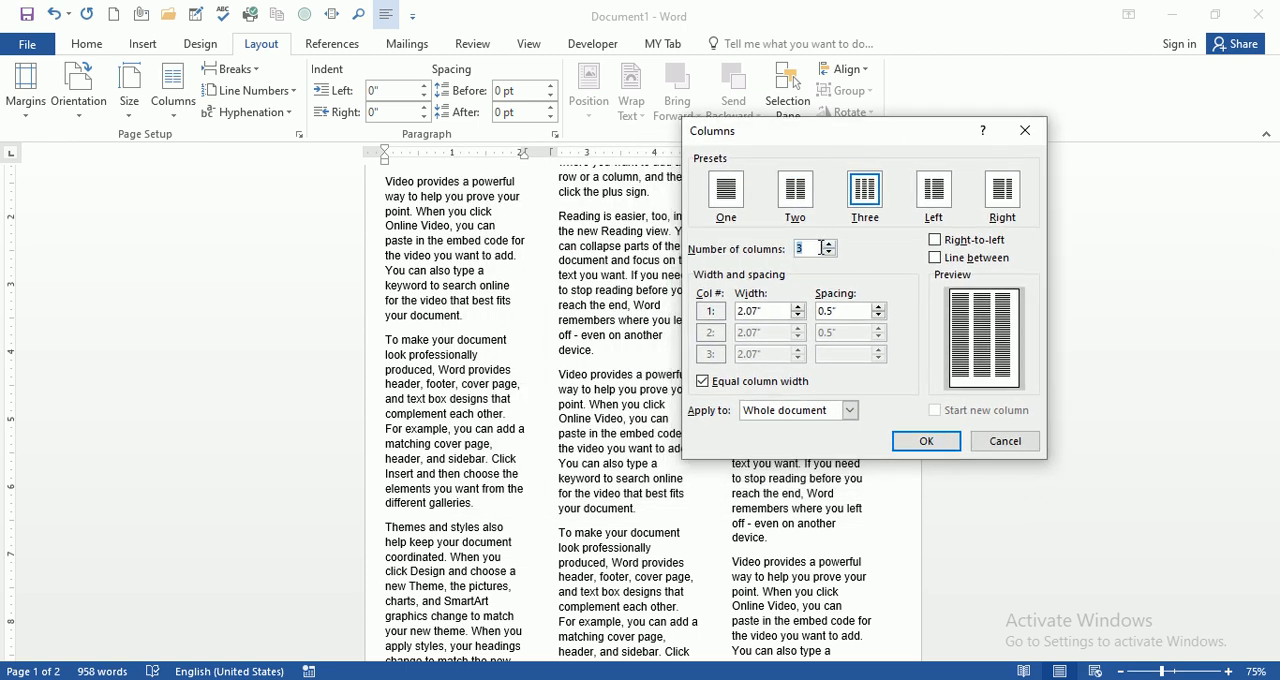
pyautogui.click(830, 245)
pyautogui.click(830, 245)
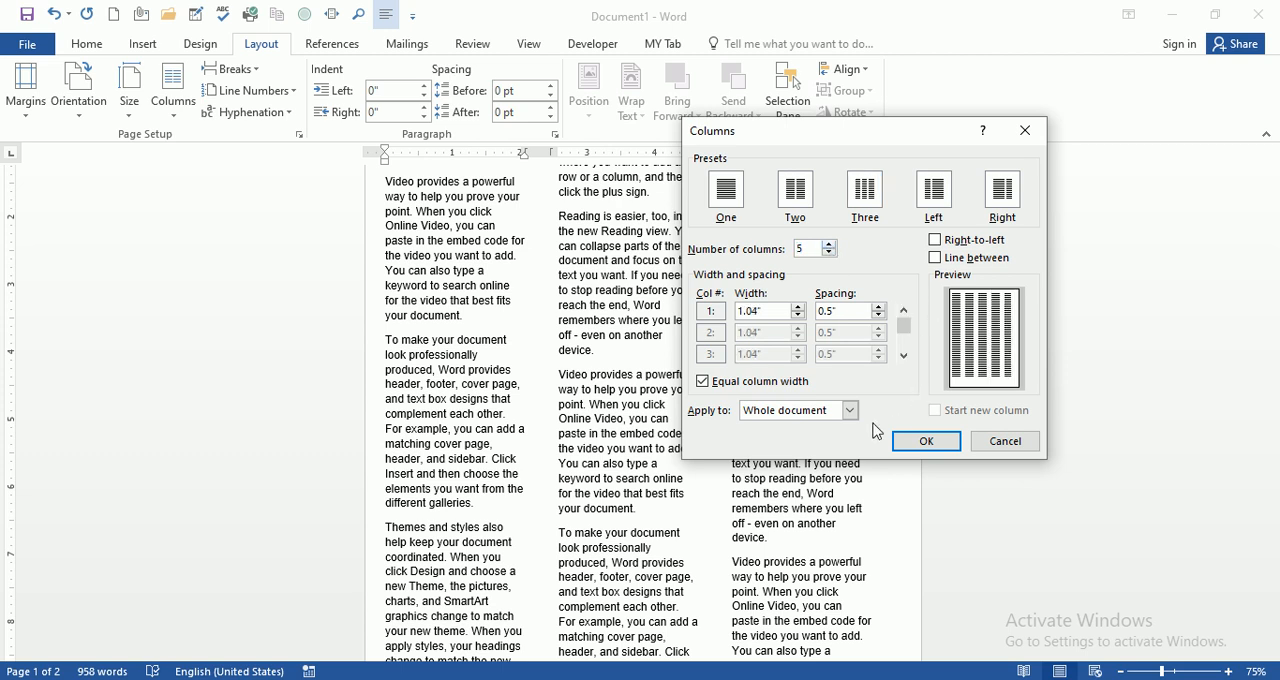
pyautogui.click(850, 414)
pyautogui.click(850, 418)
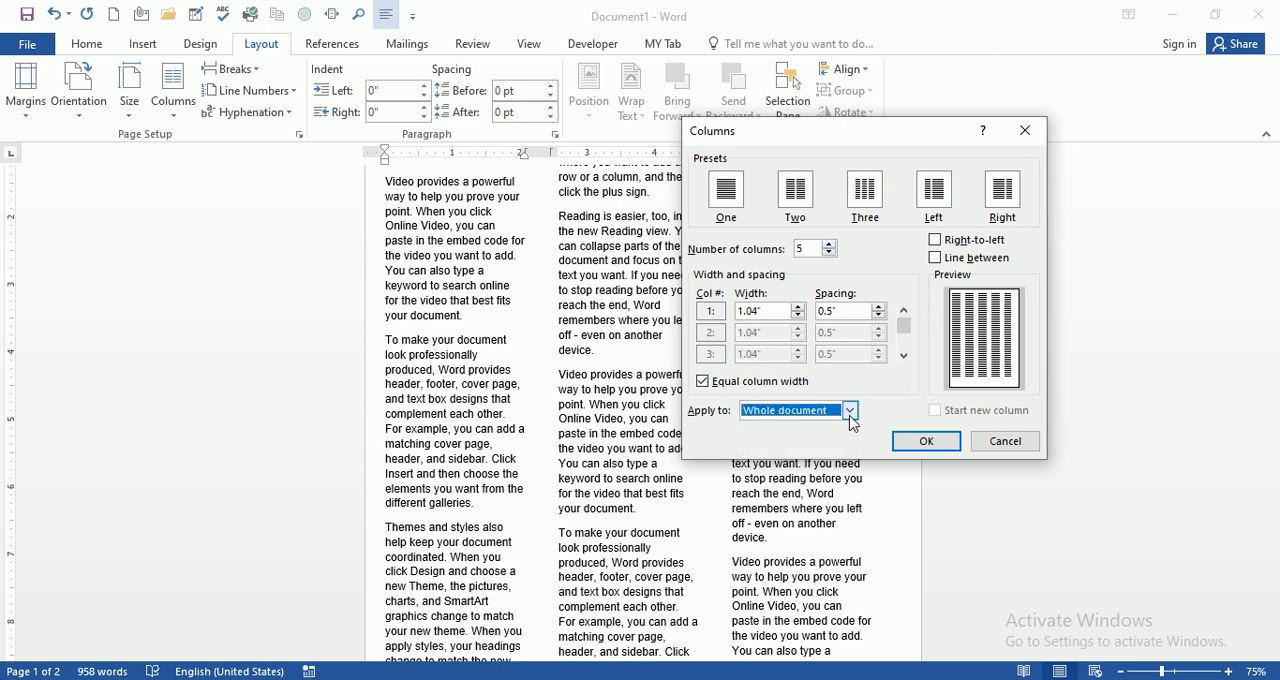
pyautogui.click(927, 441)
pyautogui.scroll(2, 500, 378)
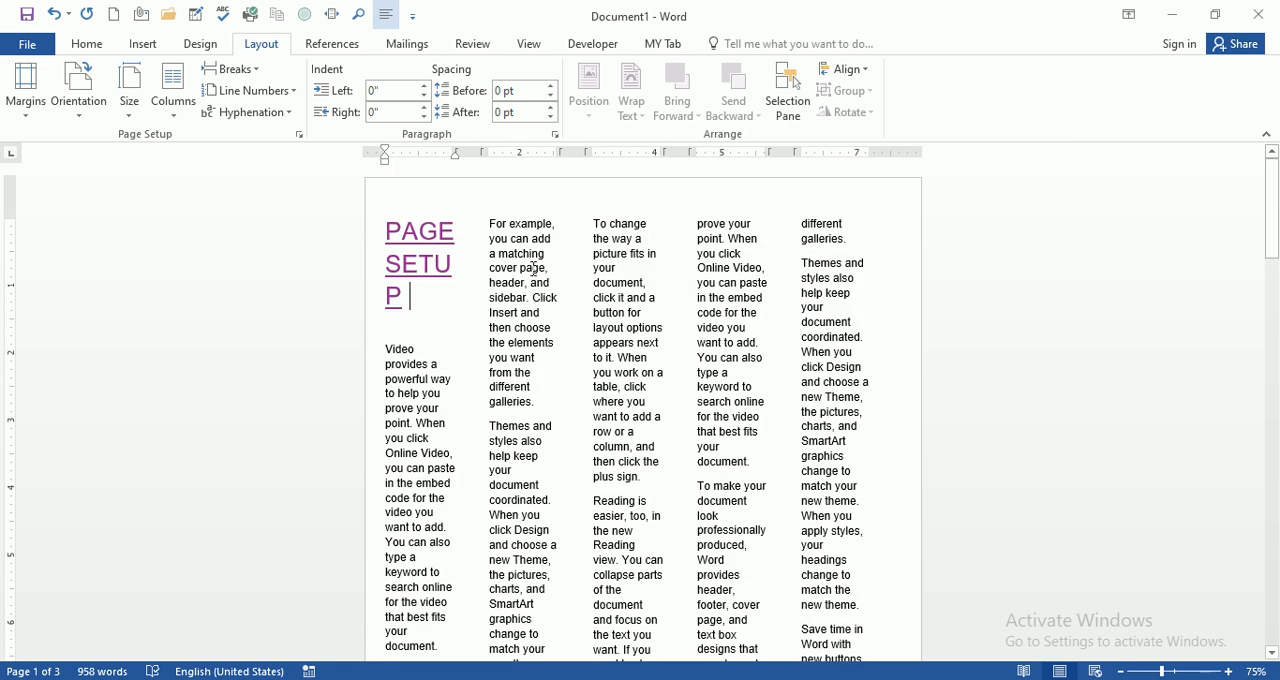
pyautogui.scroll(-8, 471, 371)
pyautogui.scroll(-6, 471, 377)
pyautogui.scroll(4, 473, 378)
pyautogui.scroll(6, 473, 378)
# Step: Undo the column changes back to the single-column layout and view the available column presets
pyautogui.hotkey('ctrl', 'z')
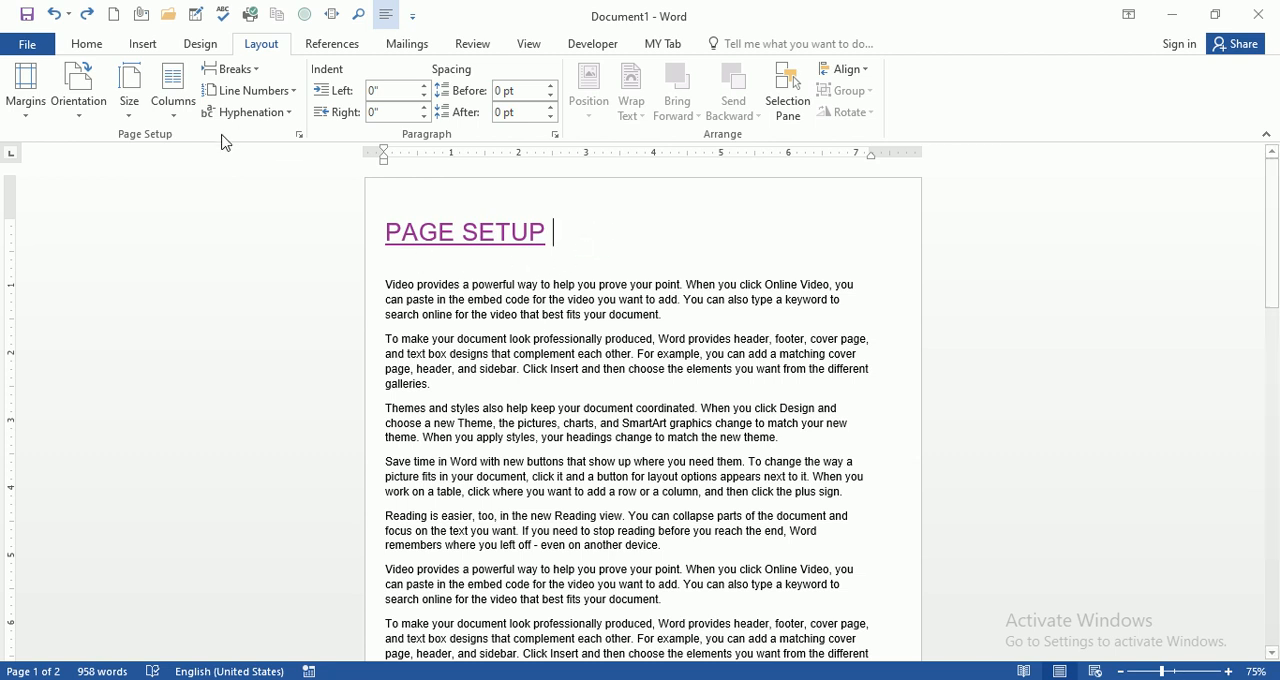
pyautogui.click(175, 112)
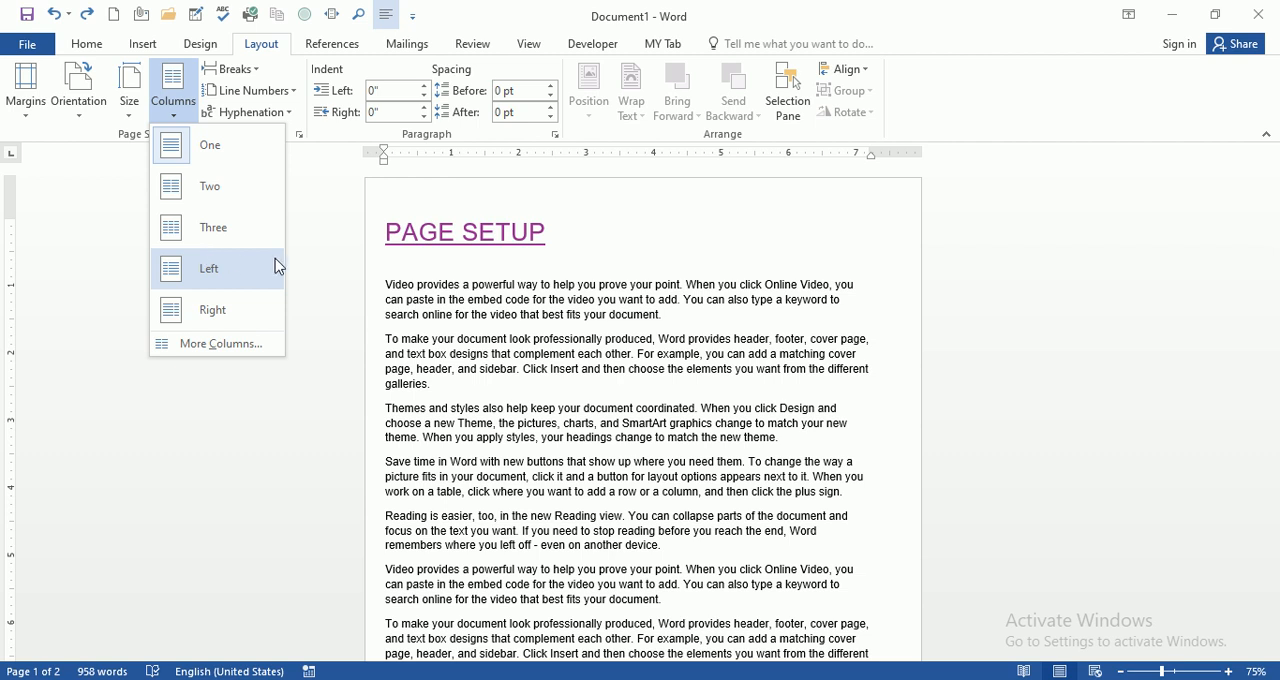
pyautogui.click(576, 235)
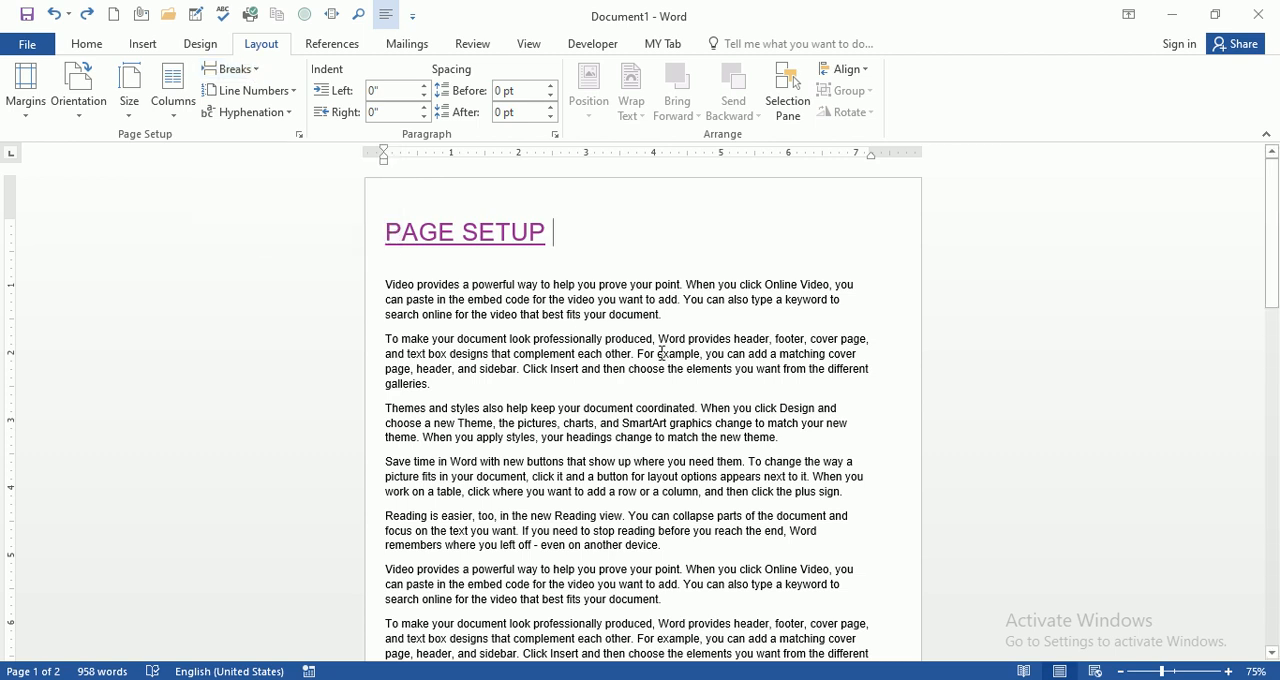
# Step: Try a page break after the second body paragraph, check where the text continues, and undo the break
pyautogui.click(446, 385)
pyautogui.hotkey('ctrl', 'Return')
pyautogui.scroll(5, 508, 406)
pyautogui.scroll(1, 512, 416)
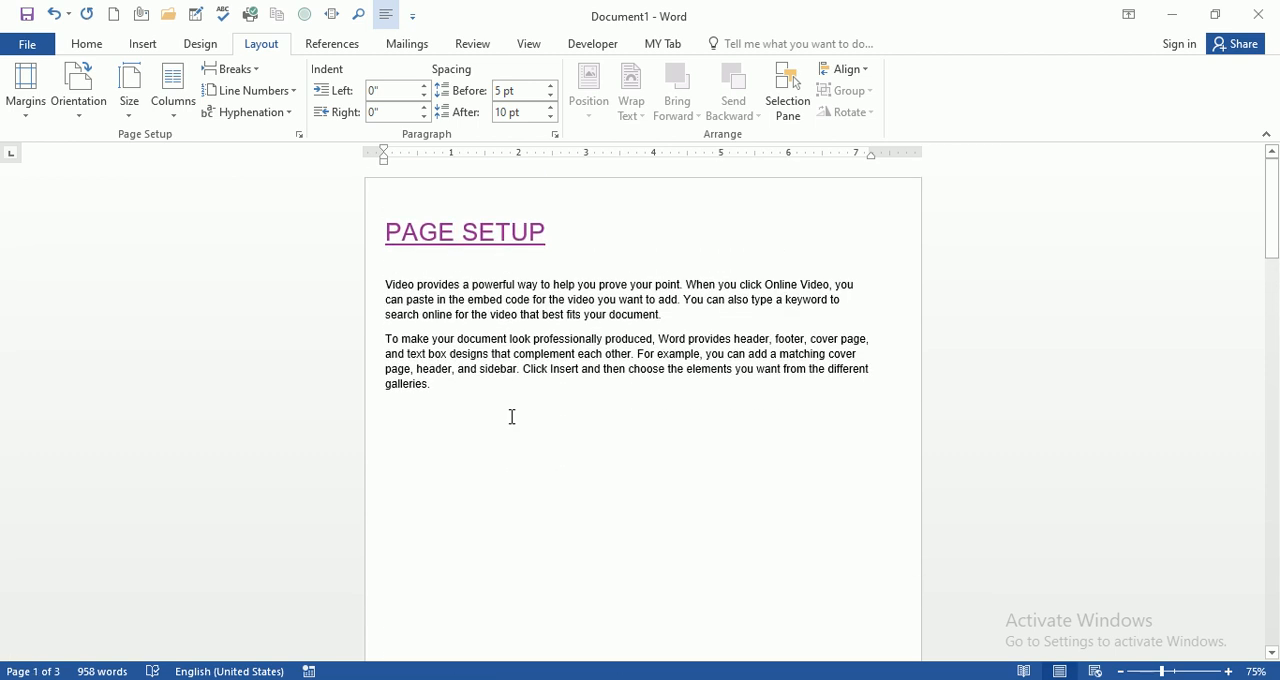
pyautogui.click(473, 385)
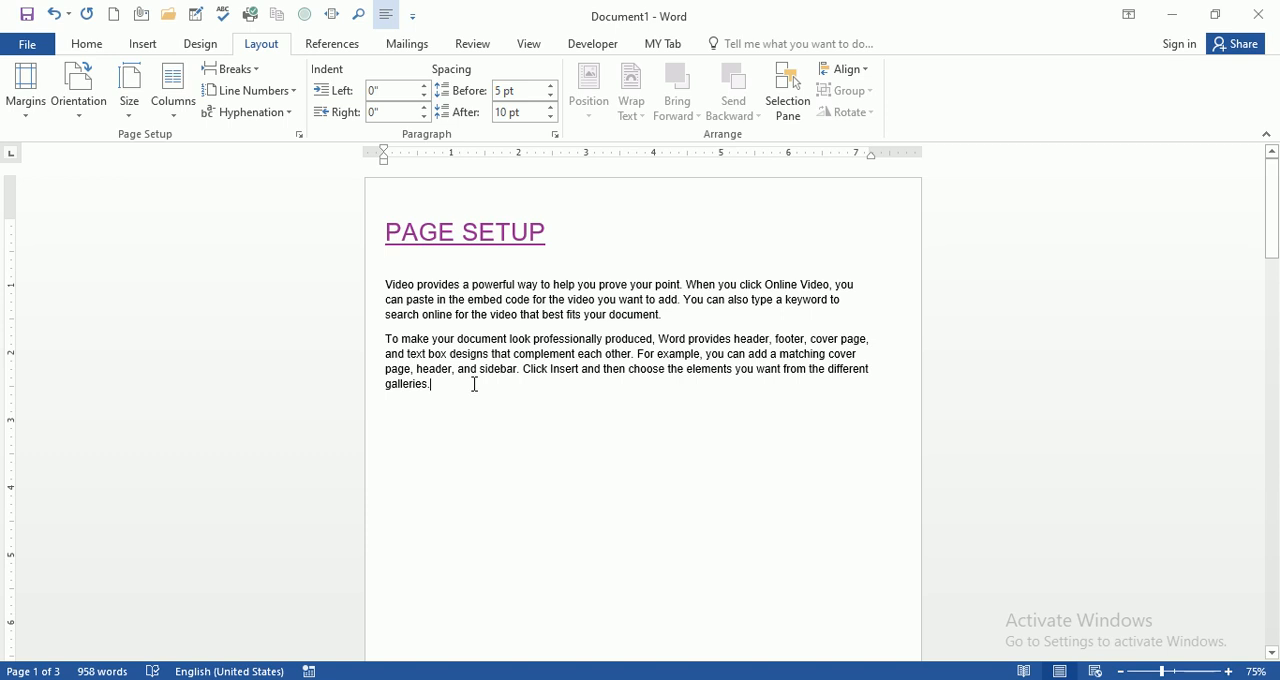
pyautogui.scroll(-15, 476, 384)
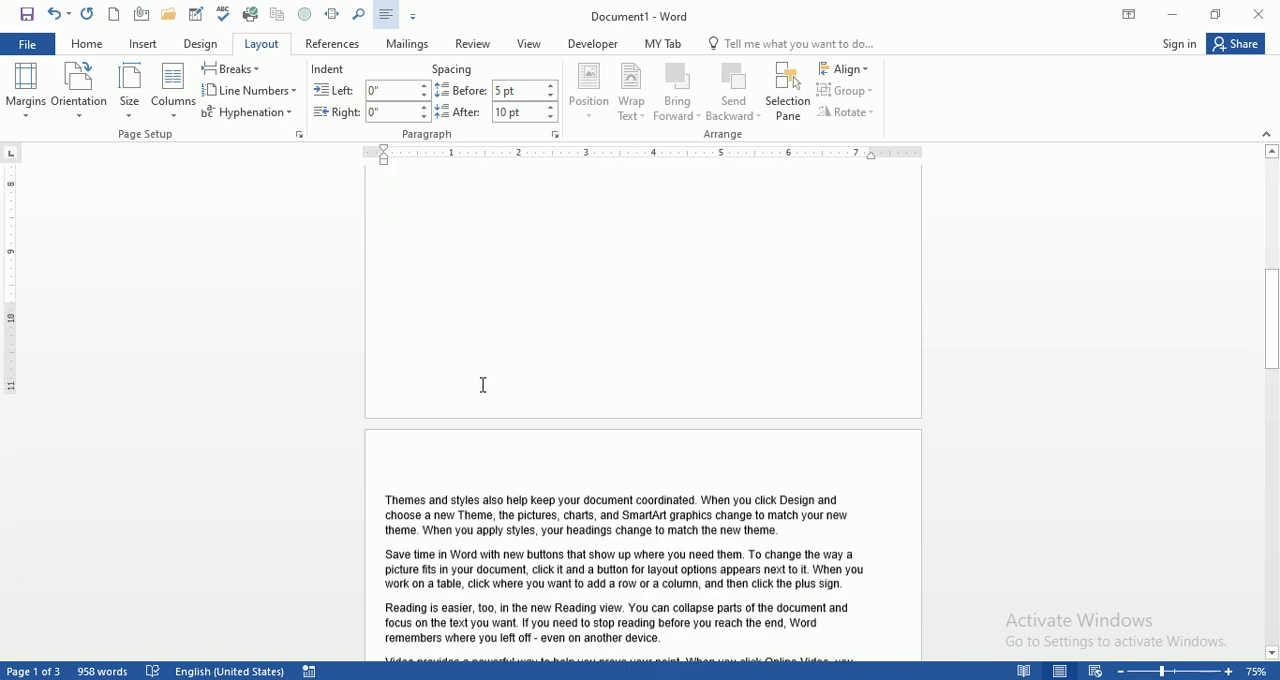
pyautogui.scroll(15, 480, 397)
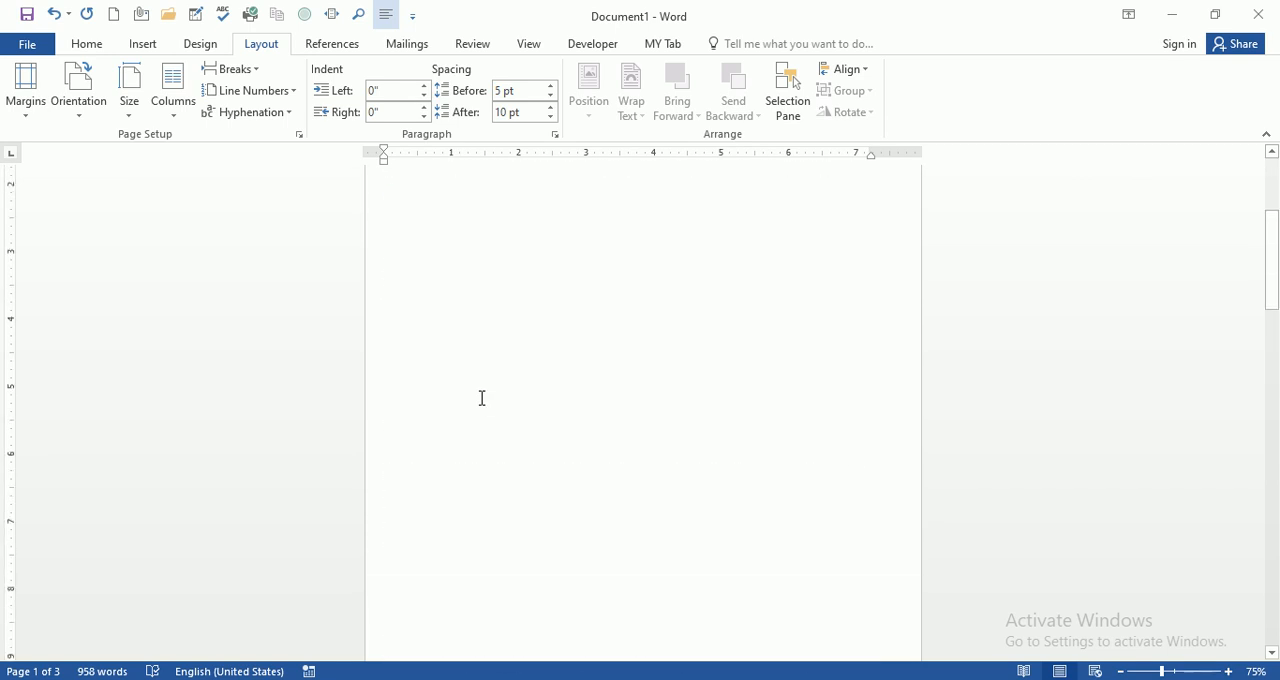
pyautogui.hotkey('ctrl', 'z')
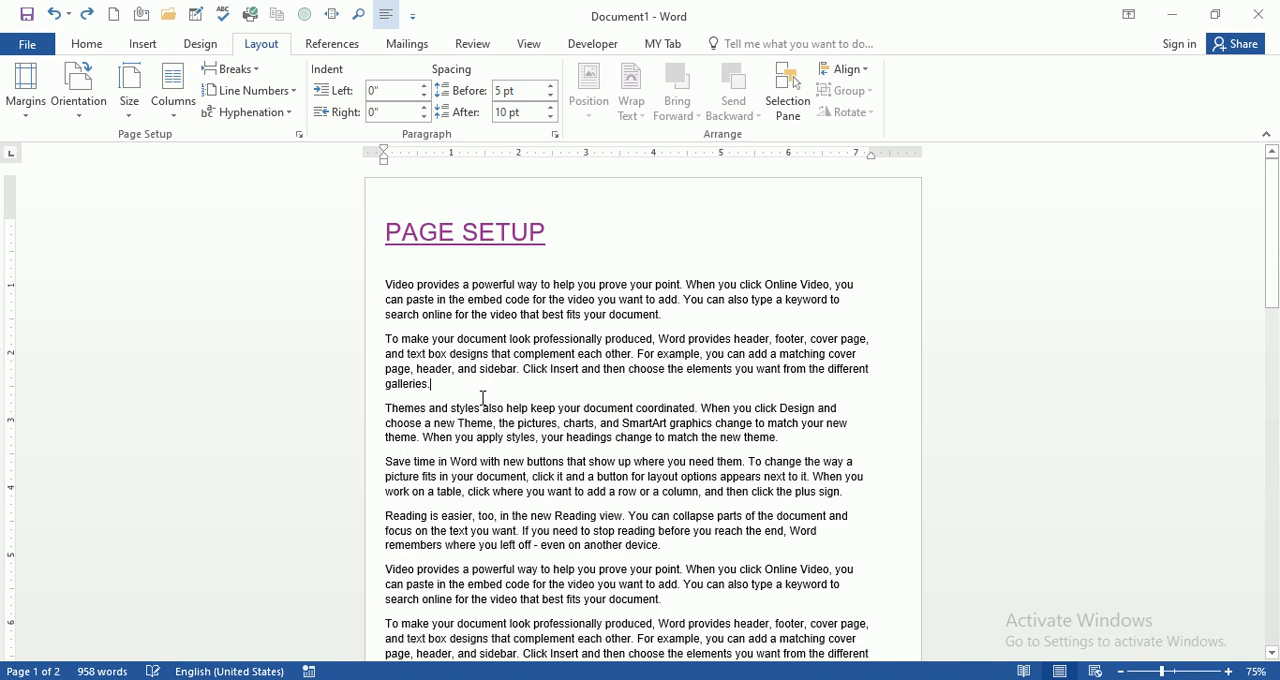
# Step: Insert a page break after the third body paragraph using the Page break type and check both pages
pyautogui.click(257, 72)
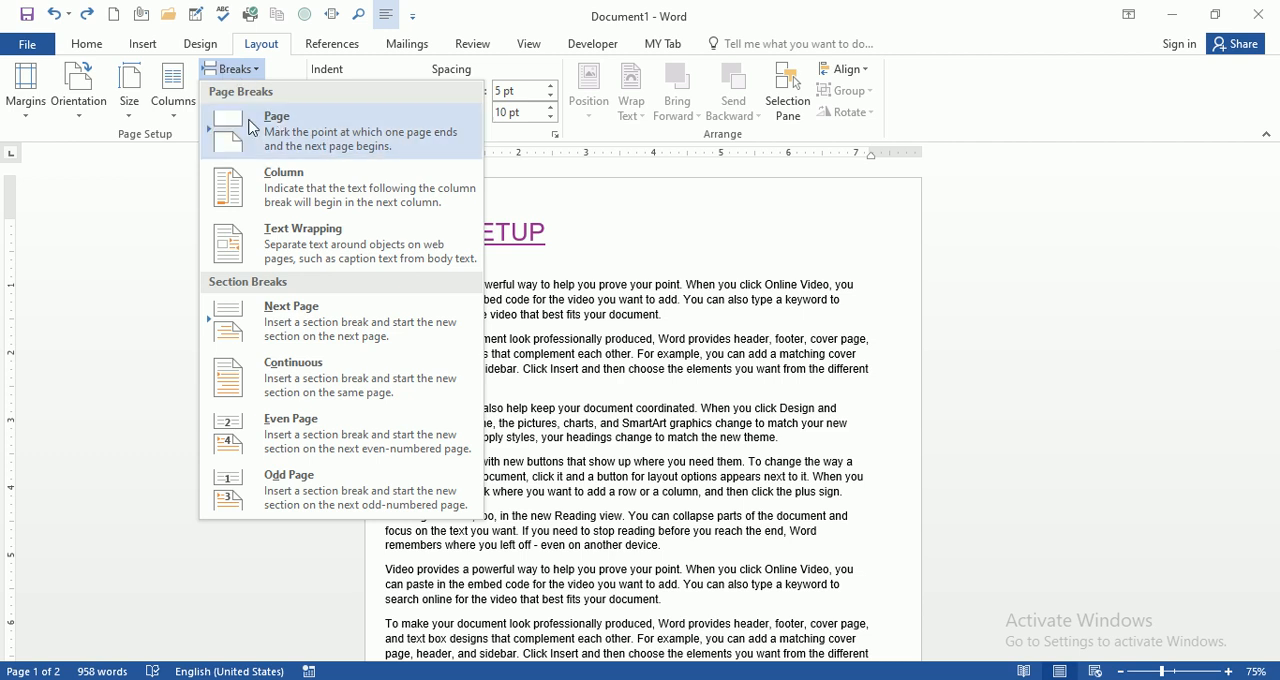
pyautogui.click(595, 236)
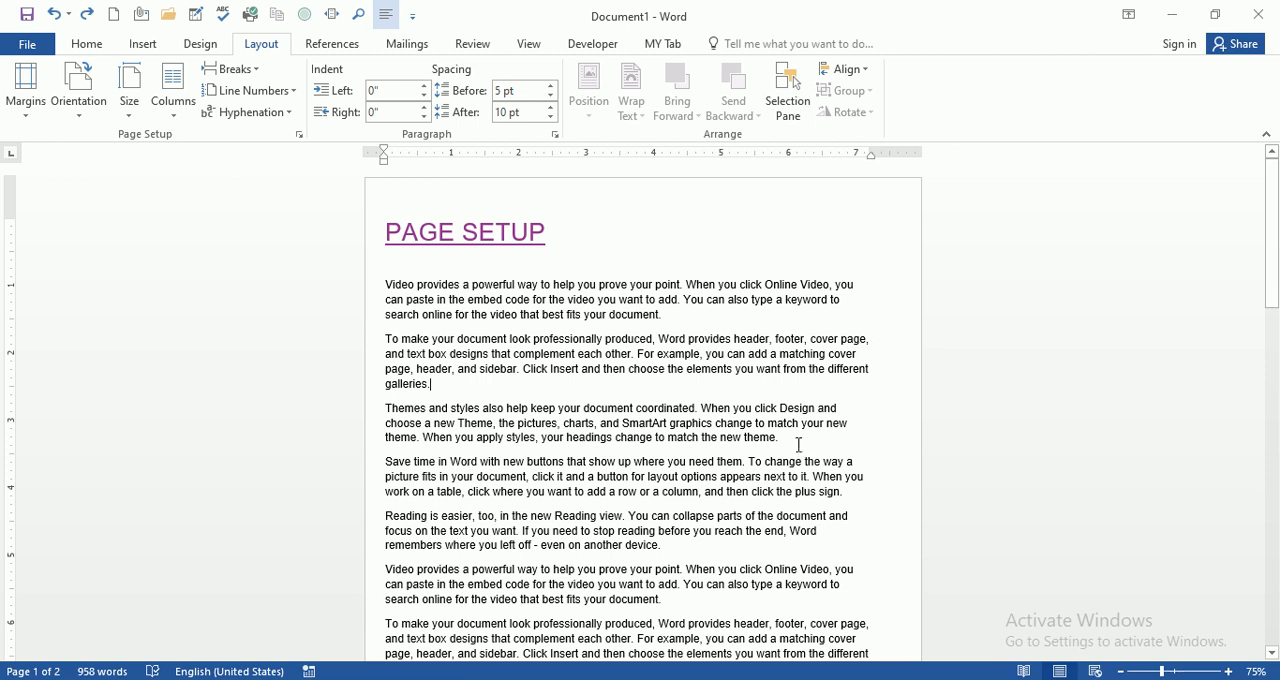
pyautogui.click(250, 69)
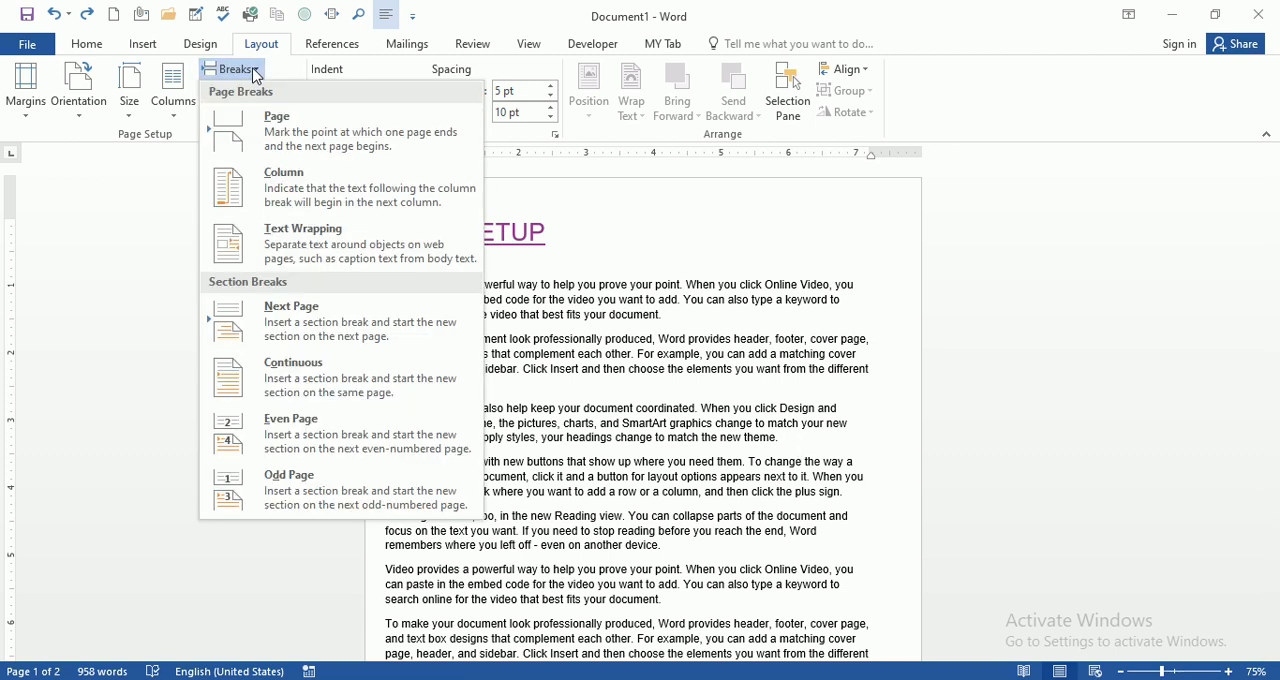
pyautogui.click(289, 140)
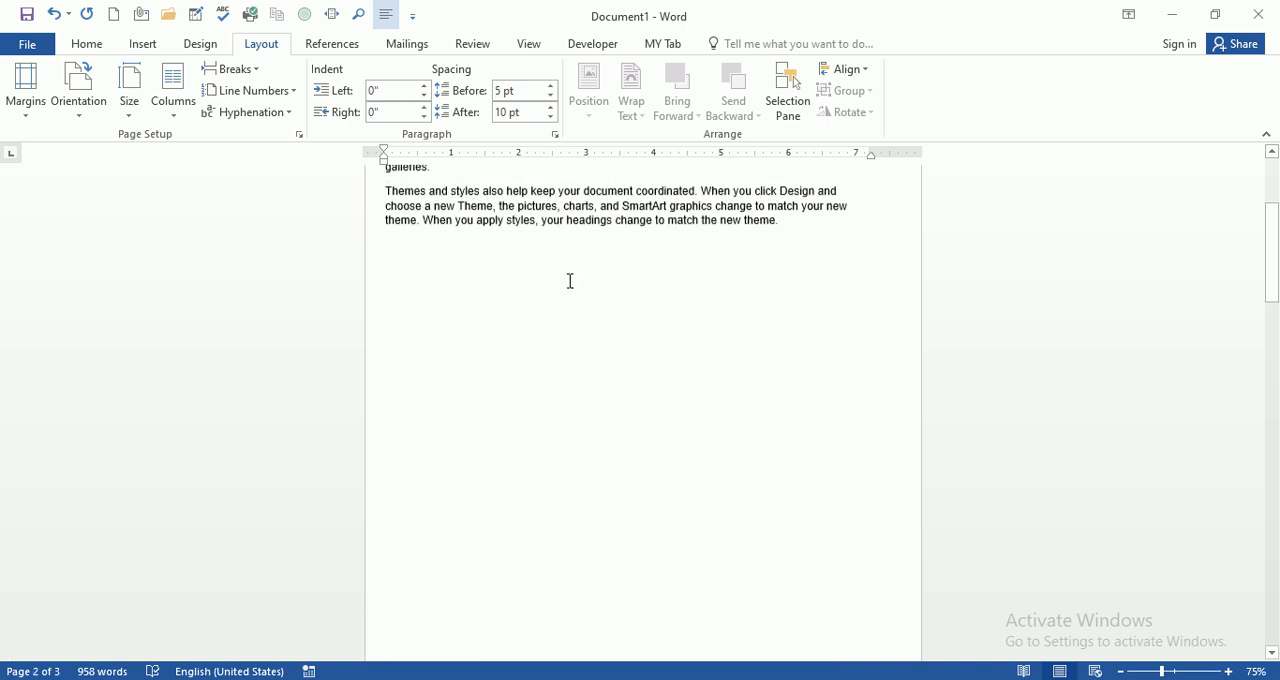
pyautogui.scroll(-5, 574, 286)
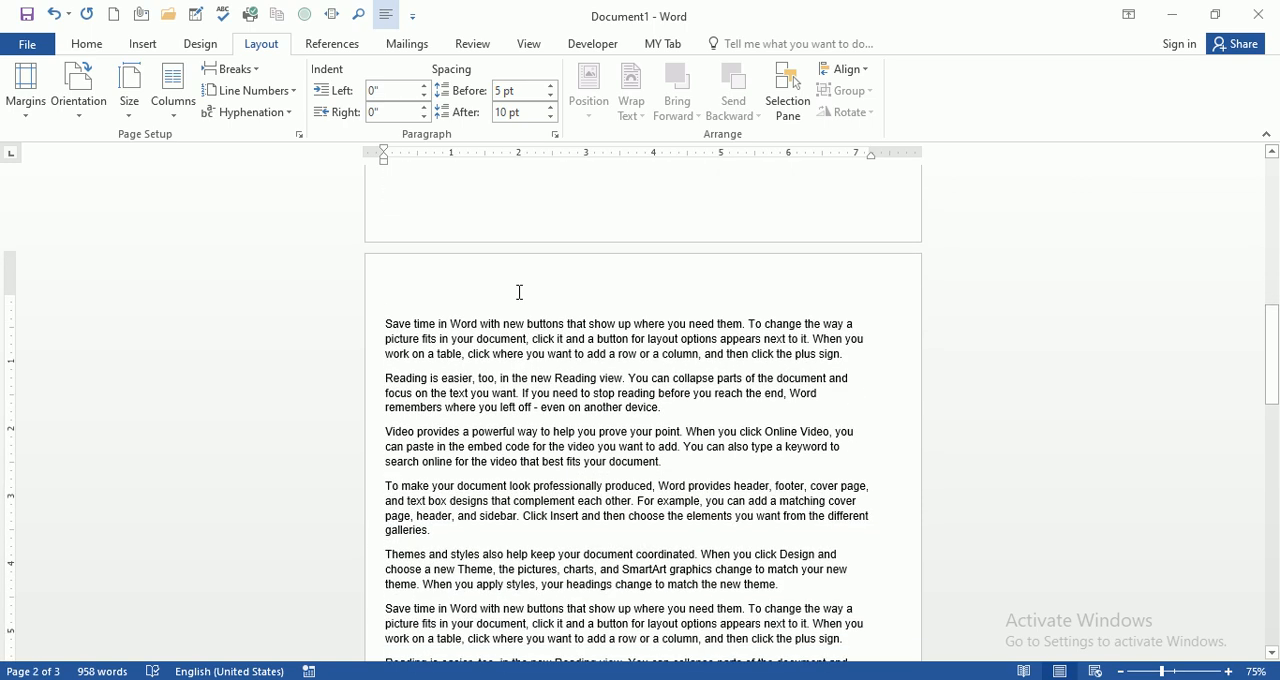
pyautogui.scroll(5, 614, 286)
pyautogui.scroll(-4, 622, 292)
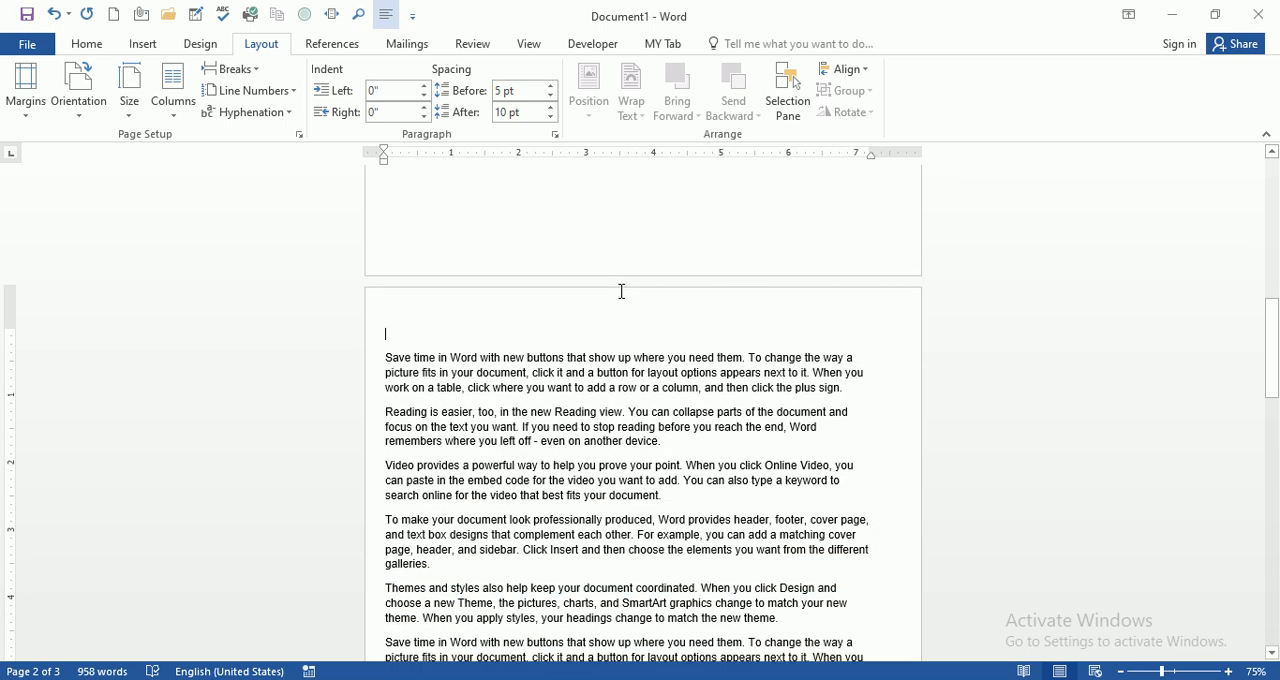
pyautogui.scroll(15, 621, 291)
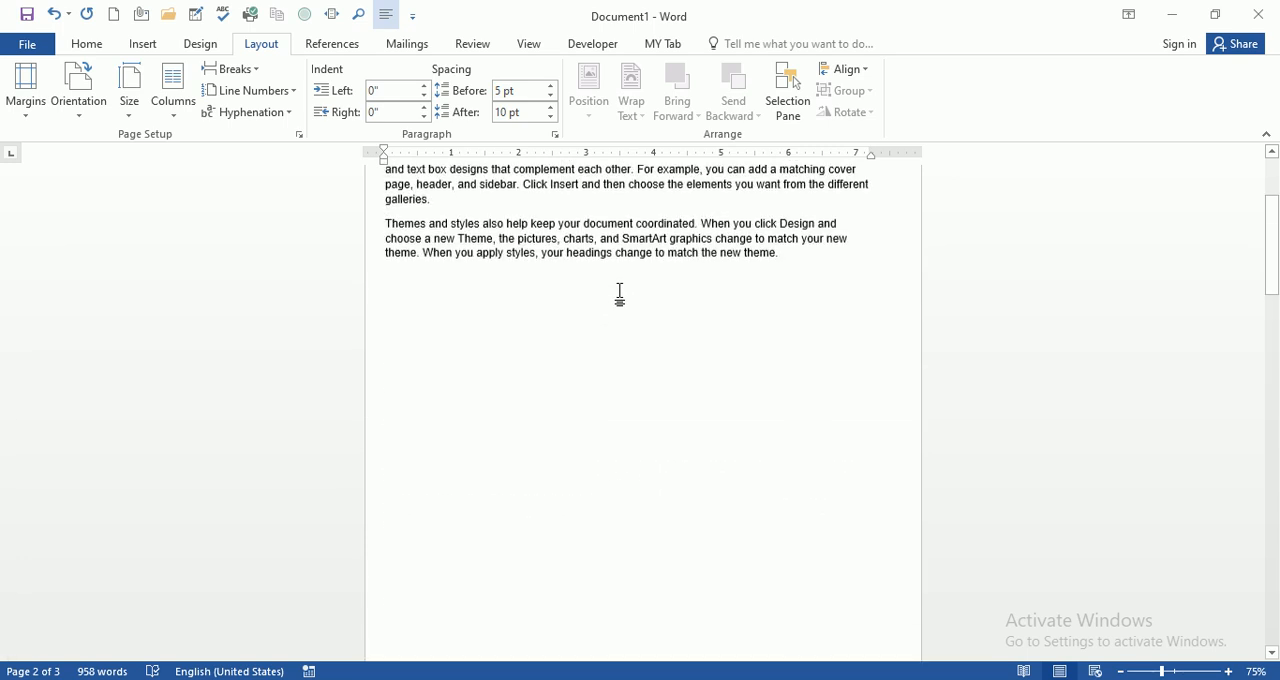
pyautogui.scroll(1, 620, 292)
pyautogui.scroll(-1, 620, 295)
# Step: Undo the page break after the third body paragraph
pyautogui.click(258, 74)
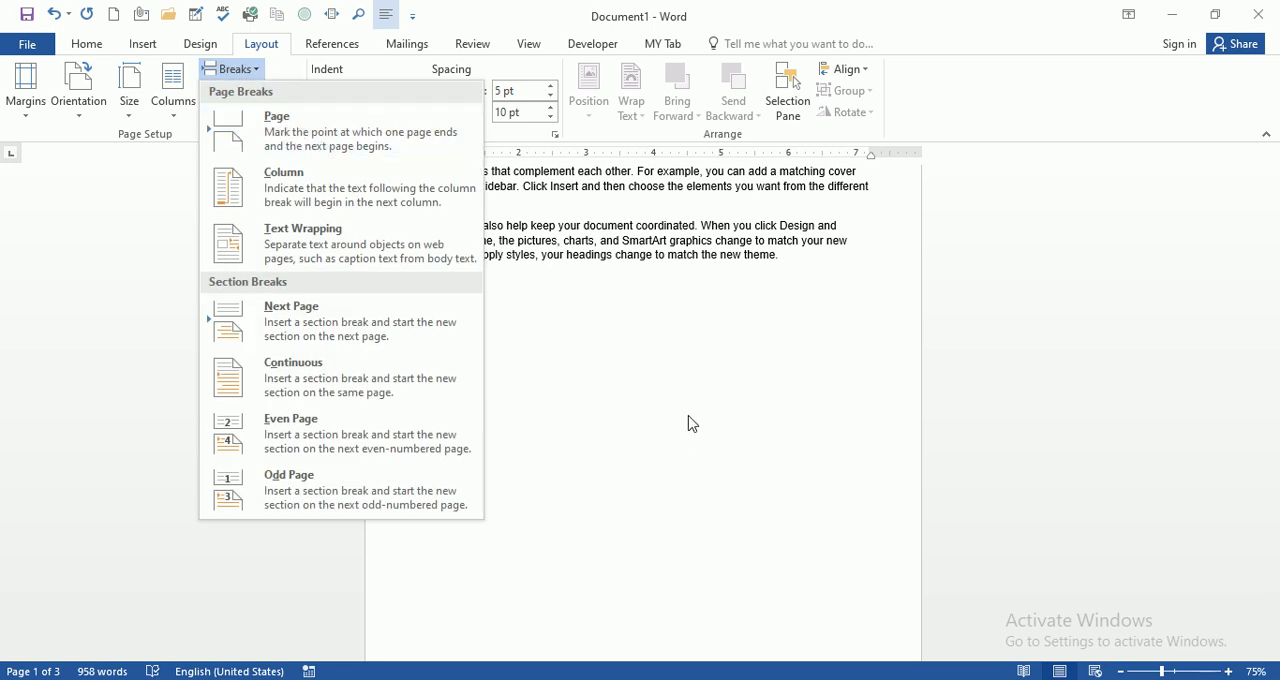
pyautogui.click(760, 480)
pyautogui.hotkey('ctrl', 'z')
pyautogui.scroll(3, 641, 394)
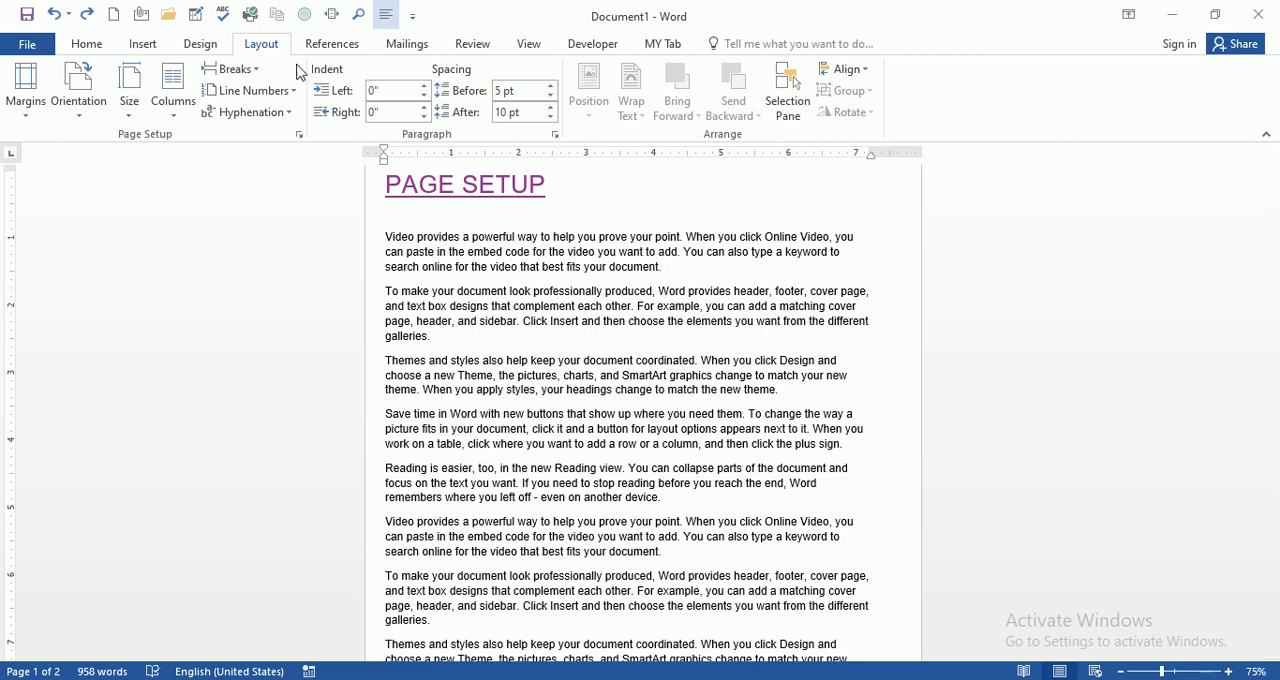
# Step: View the Column break option, place the cursor after the first body paragraph, and lay out the document in two columns
pyautogui.click(232, 69)
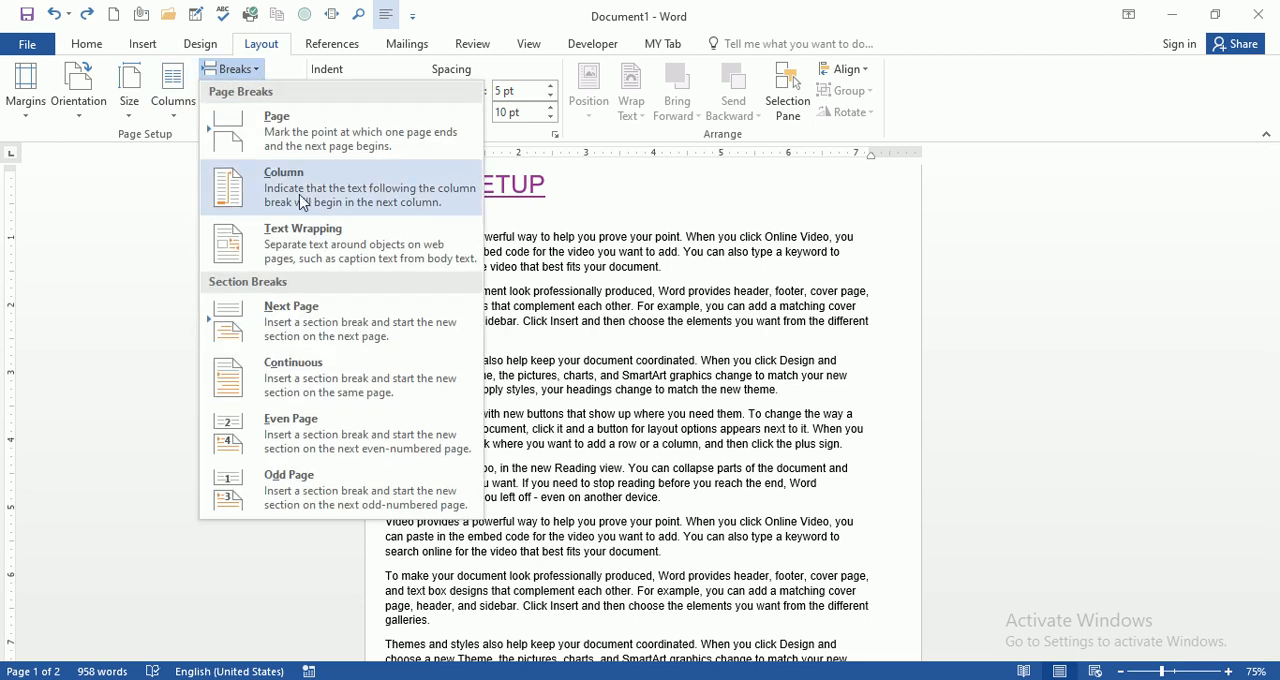
pyautogui.click(712, 290)
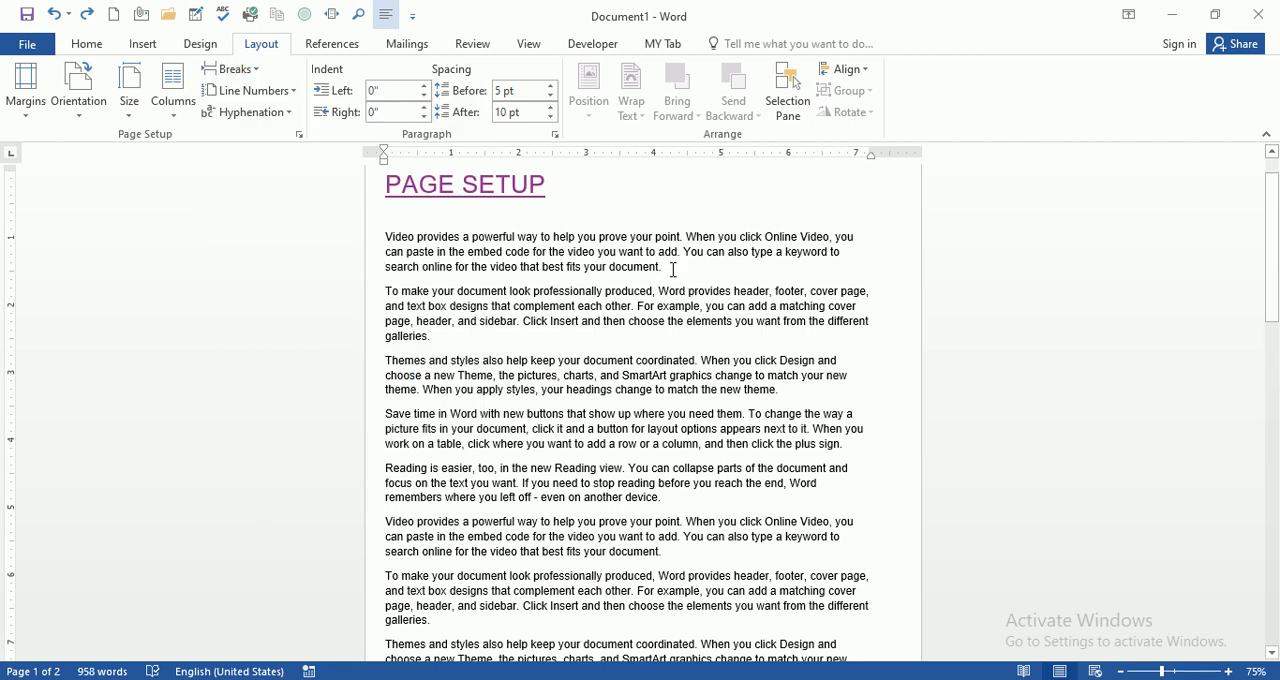
pyautogui.click(175, 118)
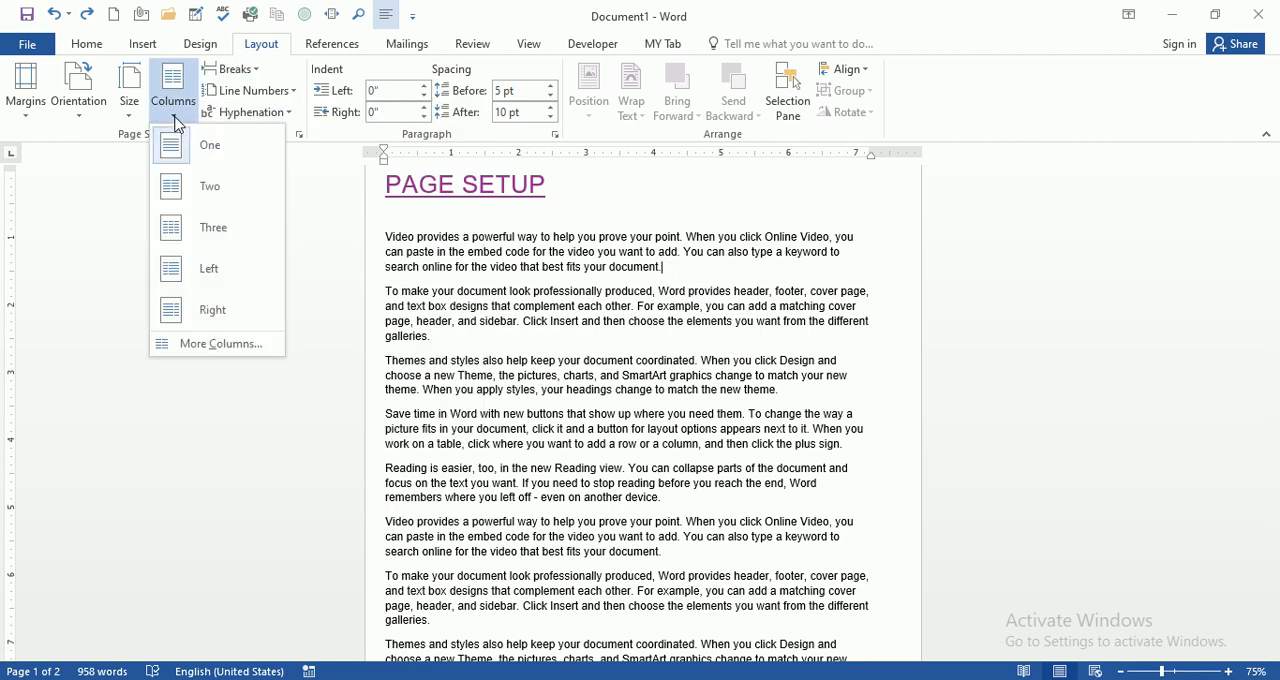
pyautogui.click(207, 190)
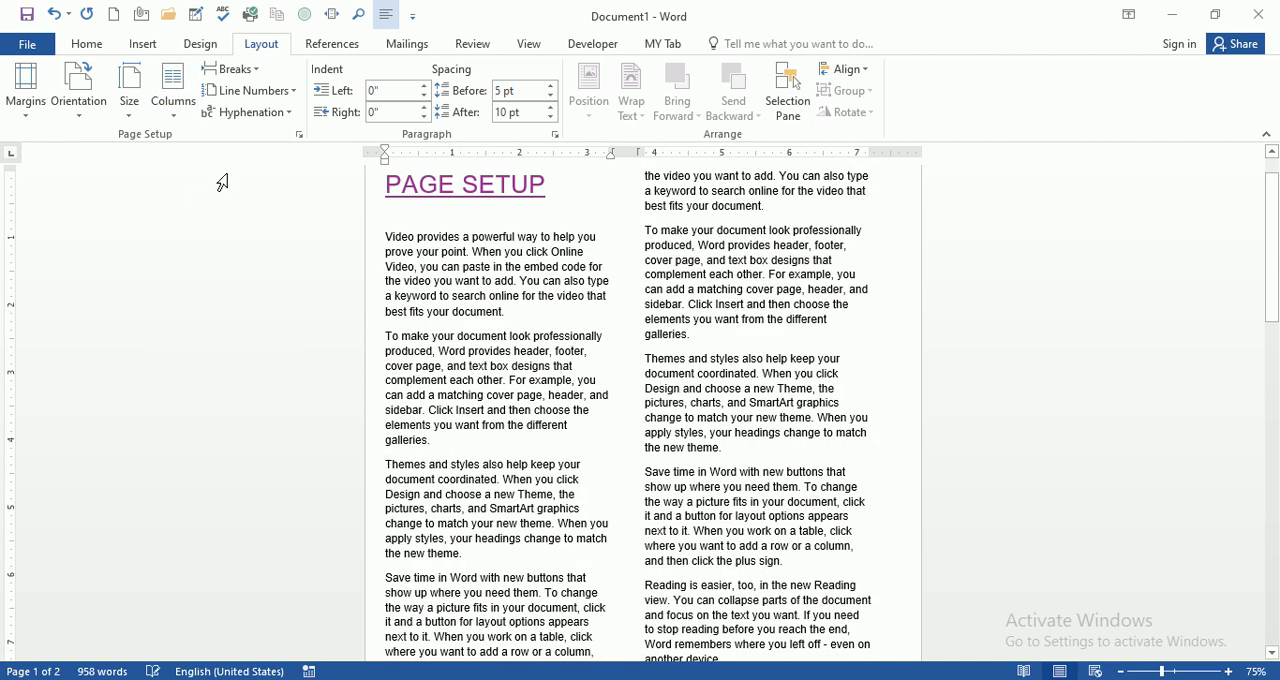
pyautogui.scroll(1, 681, 373)
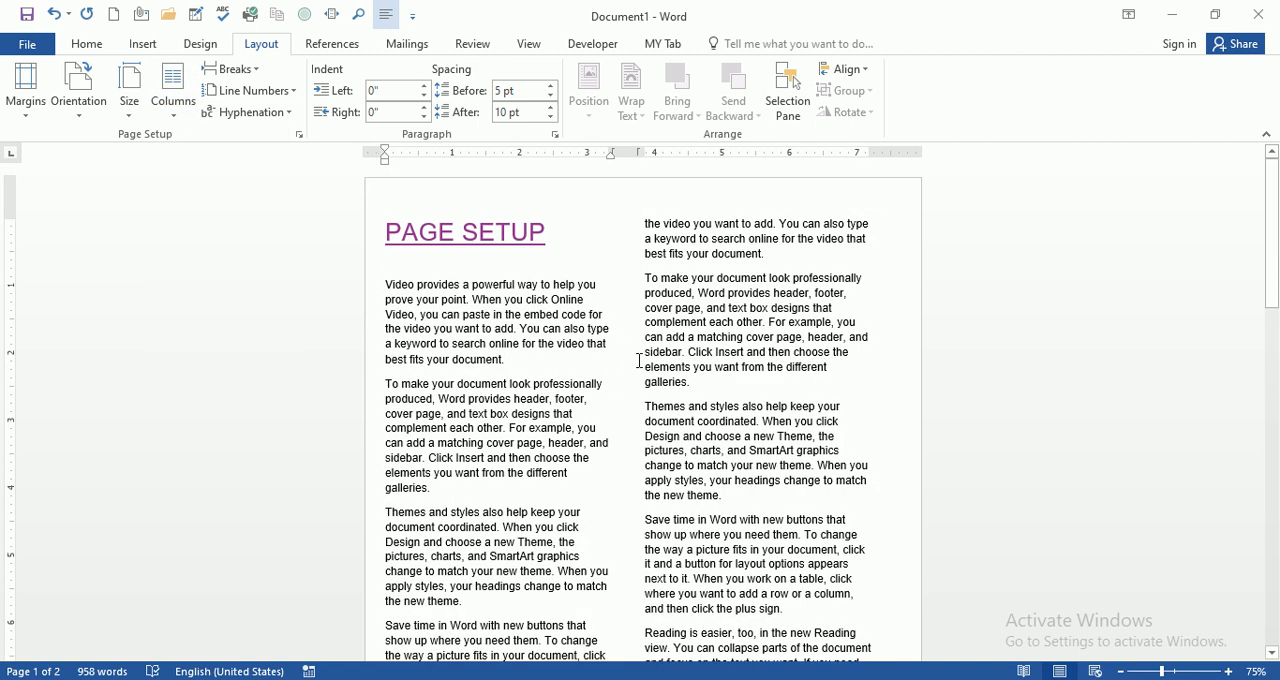
pyautogui.scroll(-4, 608, 374)
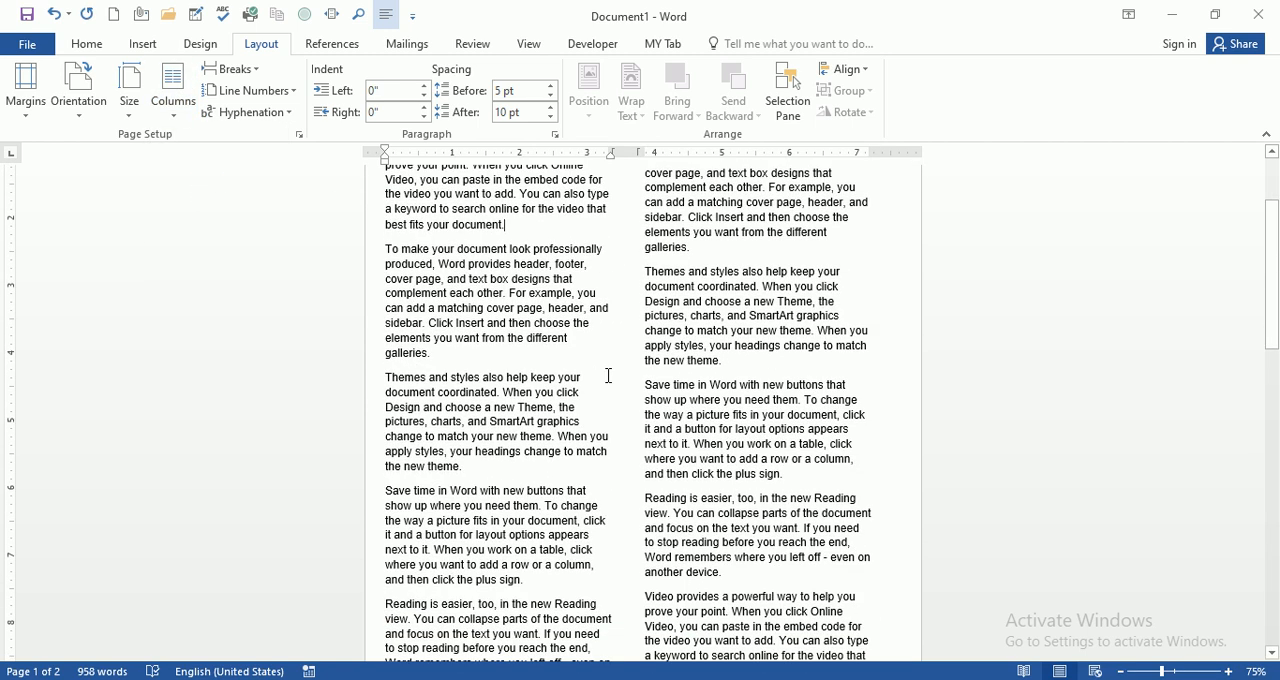
pyautogui.scroll(4, 609, 376)
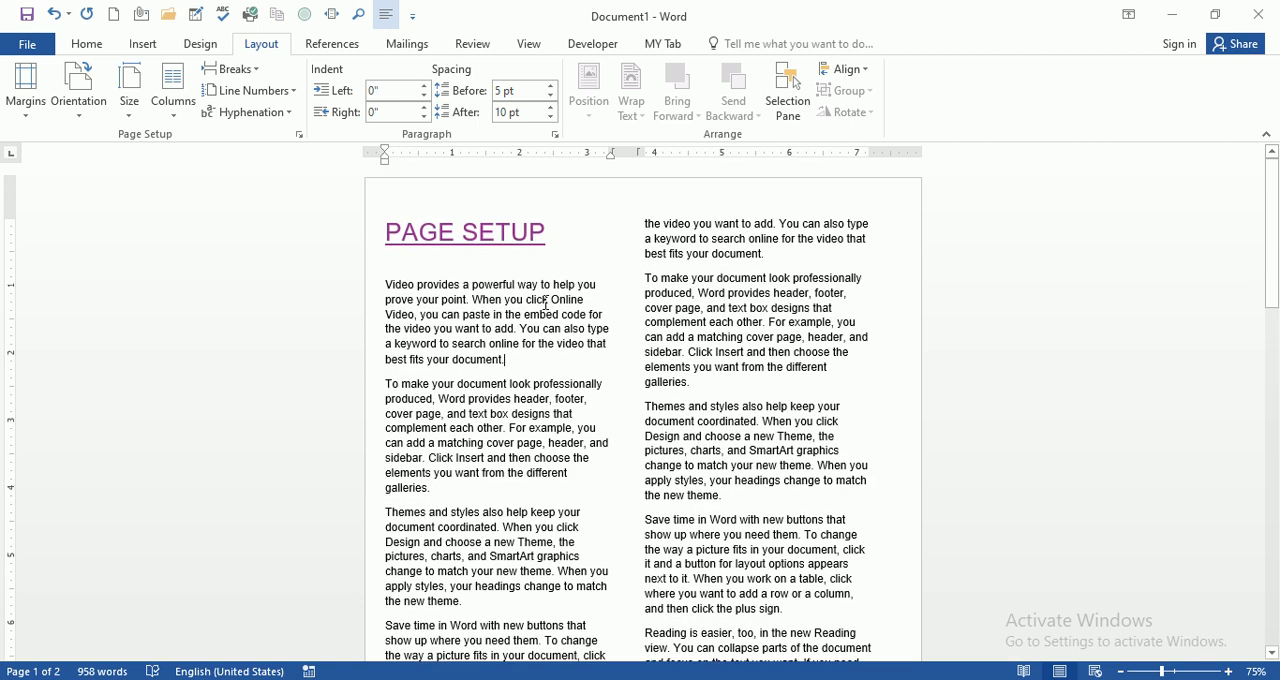
pyautogui.scroll(-3, 432, 276)
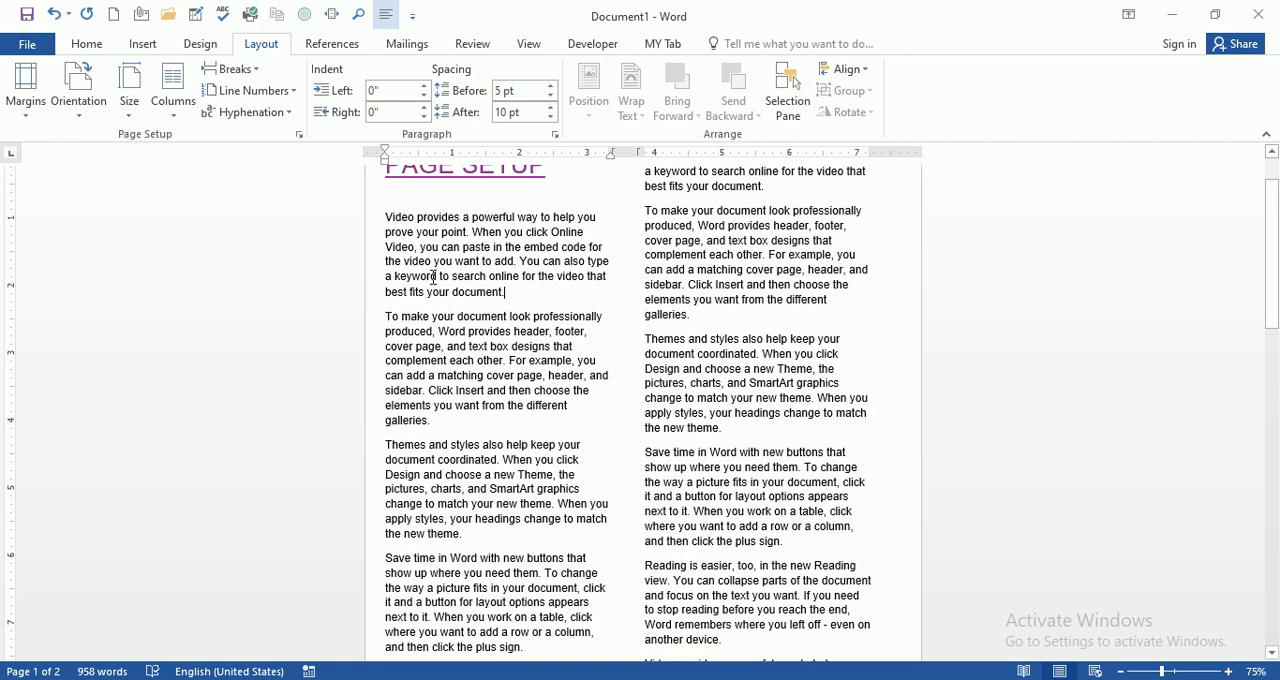
pyautogui.scroll(3, 470, 295)
pyautogui.scroll(1, 485, 302)
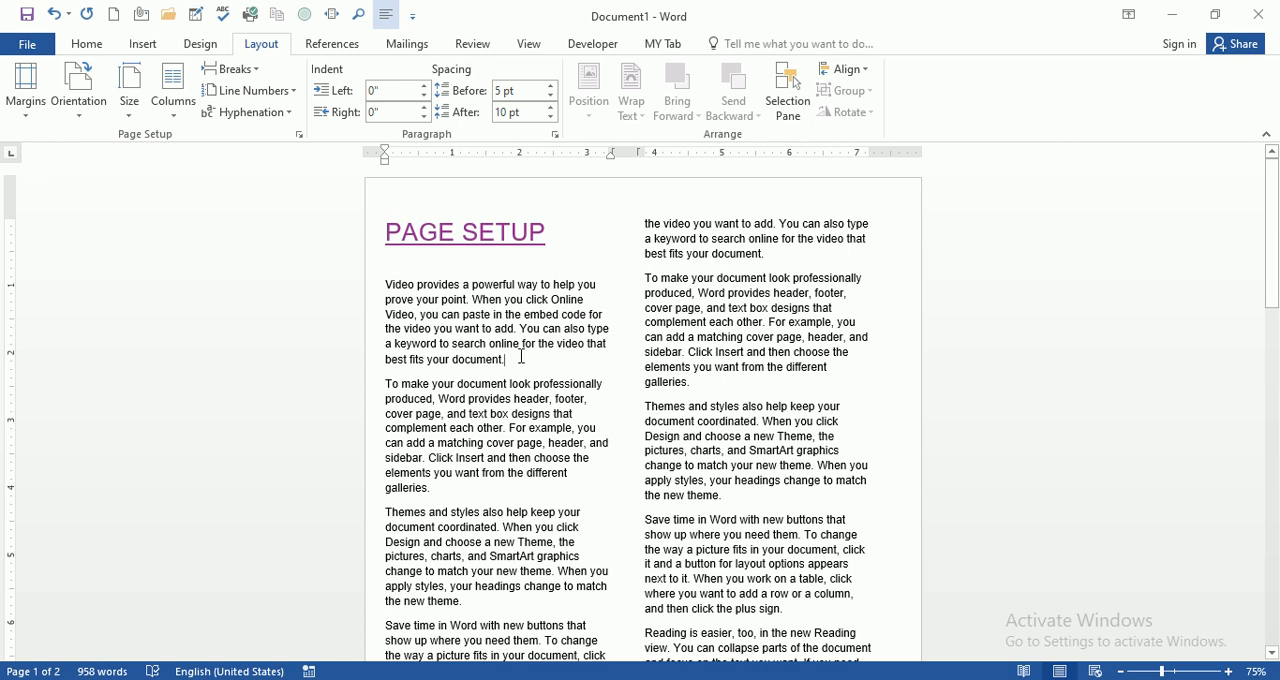
# Step: Insert a column break after the fourth body paragraph, ending "click the plus sign", and check how the text continues in the second column
pyautogui.moveTo(384, 285); pyautogui.dragTo(472, 330)
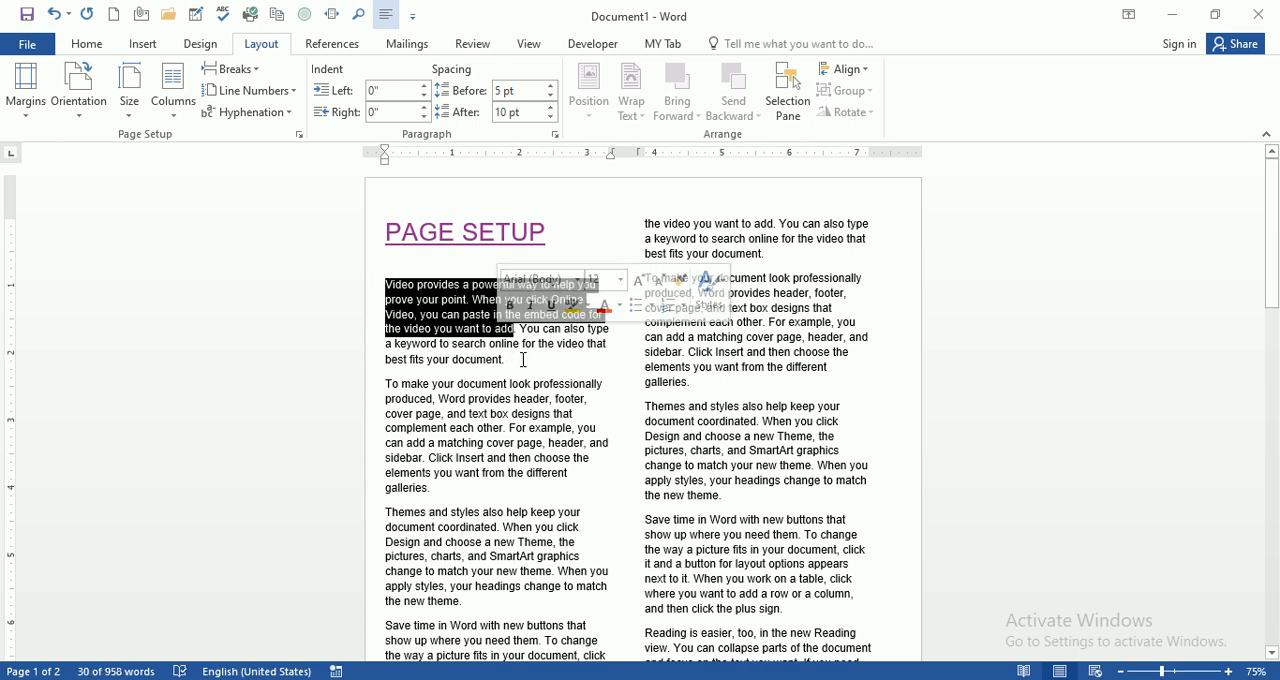
pyautogui.click(509, 358)
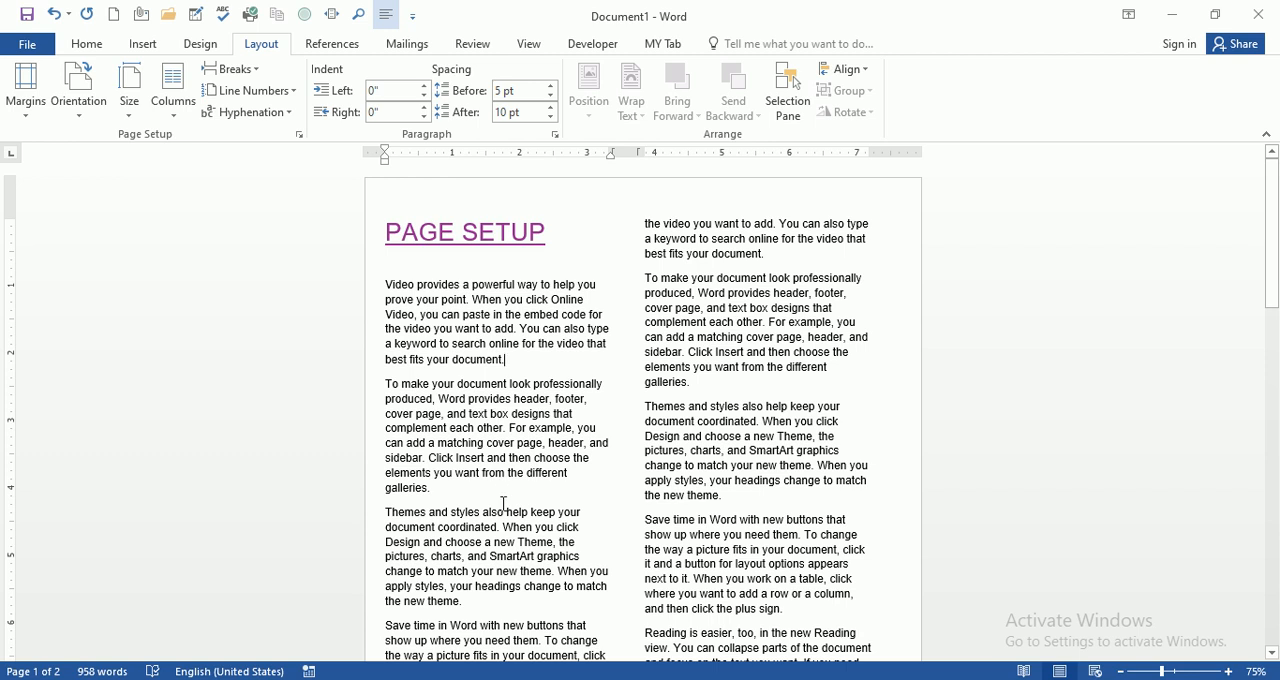
pyautogui.scroll(-2, 505, 503)
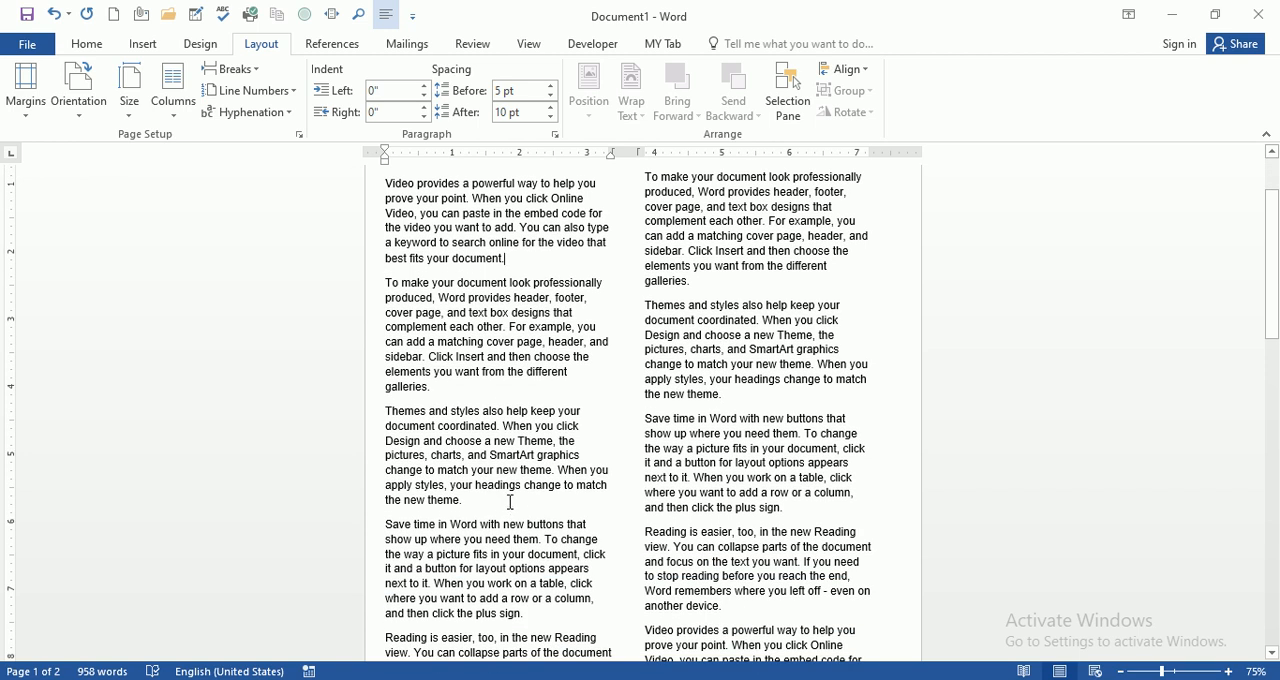
pyautogui.scroll(2, 543, 478)
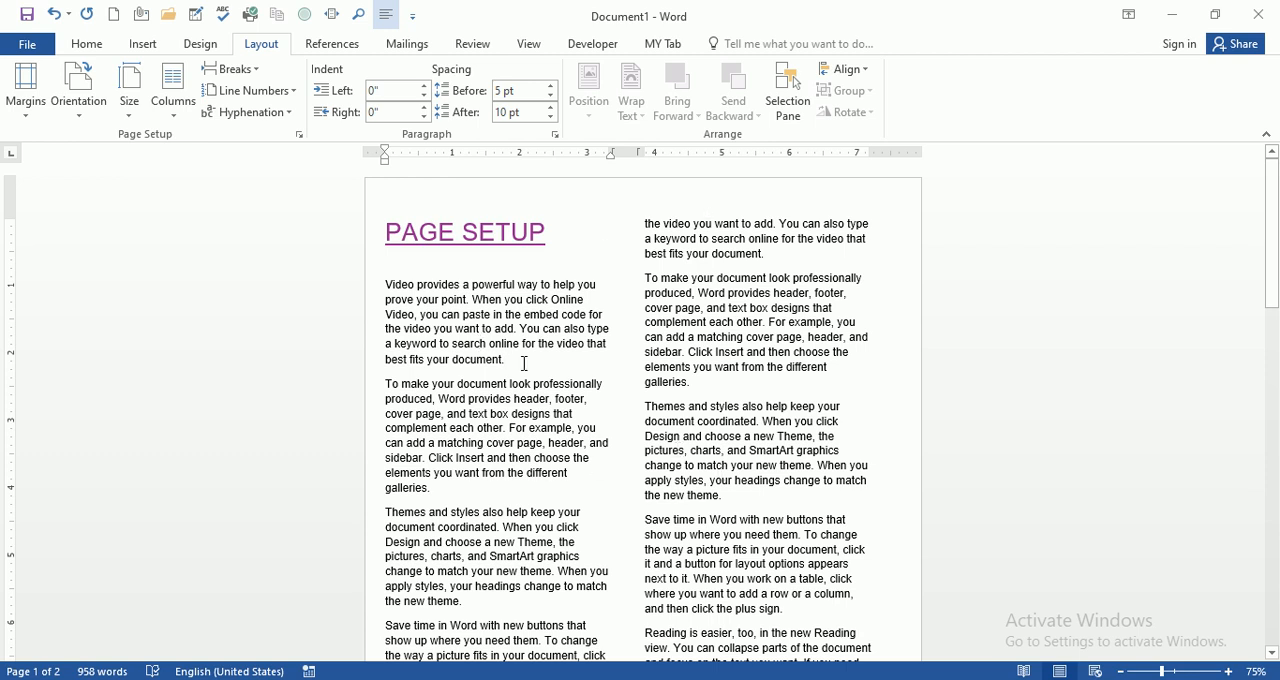
pyautogui.scroll(-1, 526, 364)
pyautogui.scroll(-5, 531, 357)
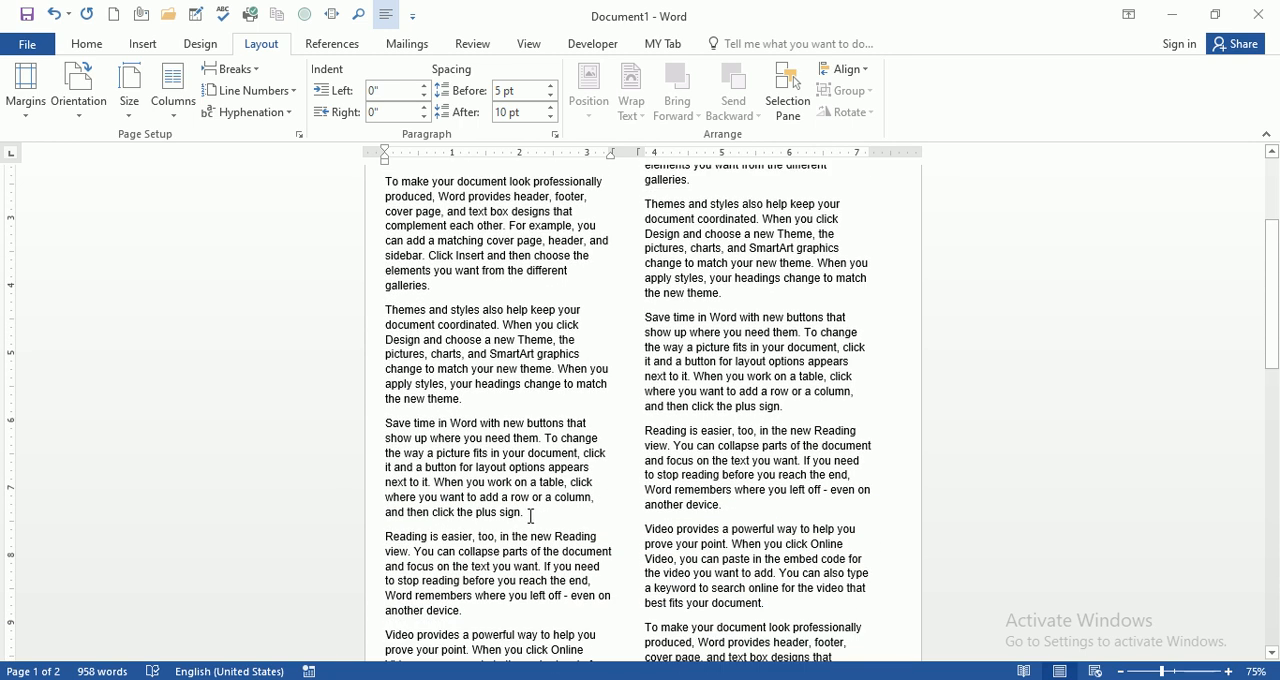
pyautogui.click(232, 68)
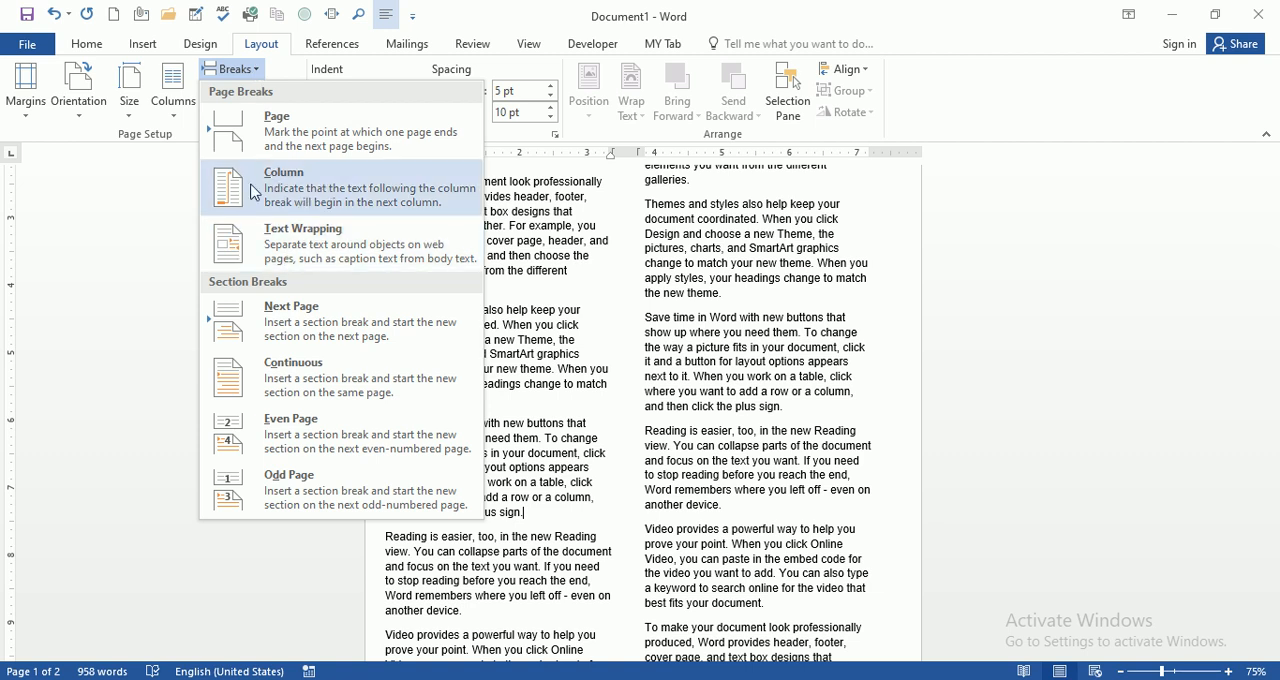
pyautogui.click(315, 191)
pyautogui.scroll(-5, 488, 309)
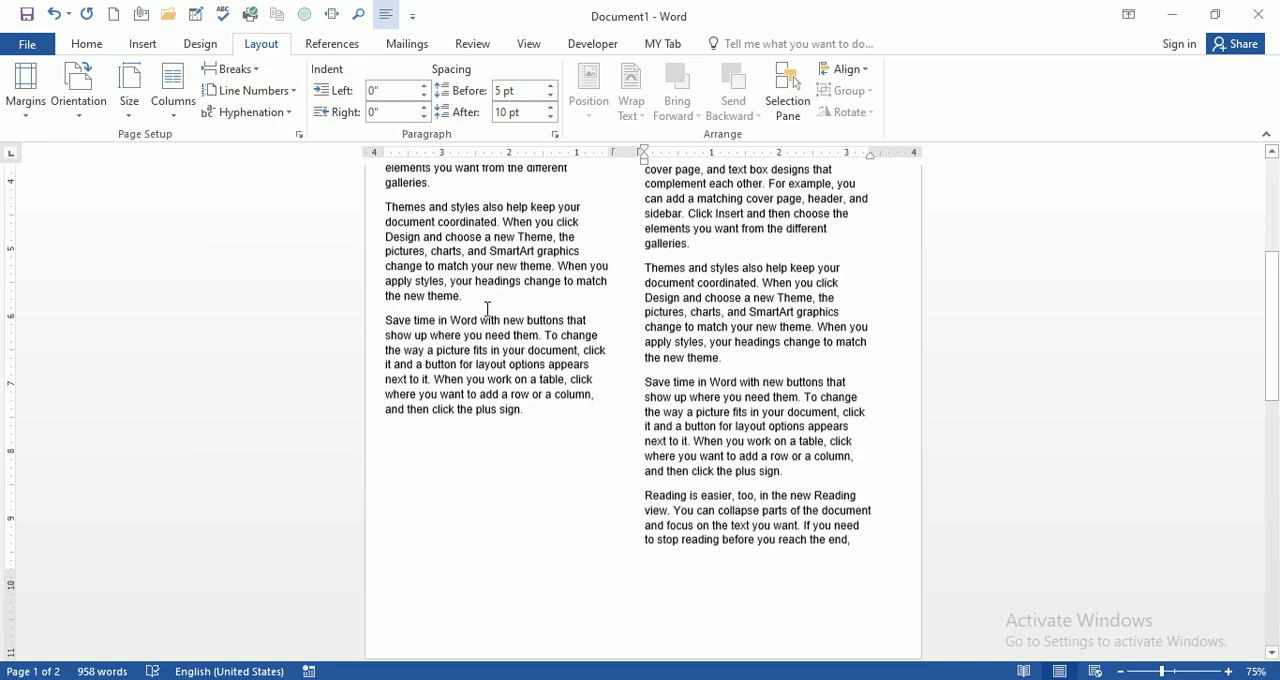
pyautogui.scroll(3, 488, 309)
pyautogui.scroll(-2, 459, 313)
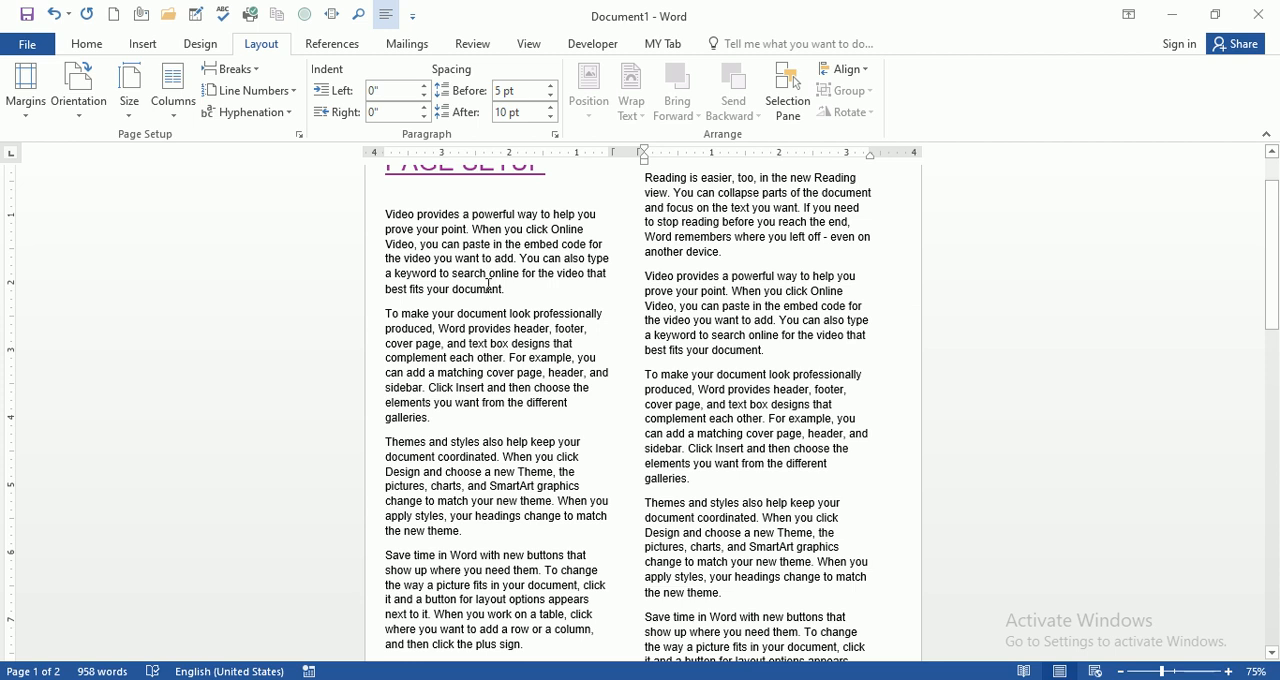
pyautogui.scroll(-3, 481, 393)
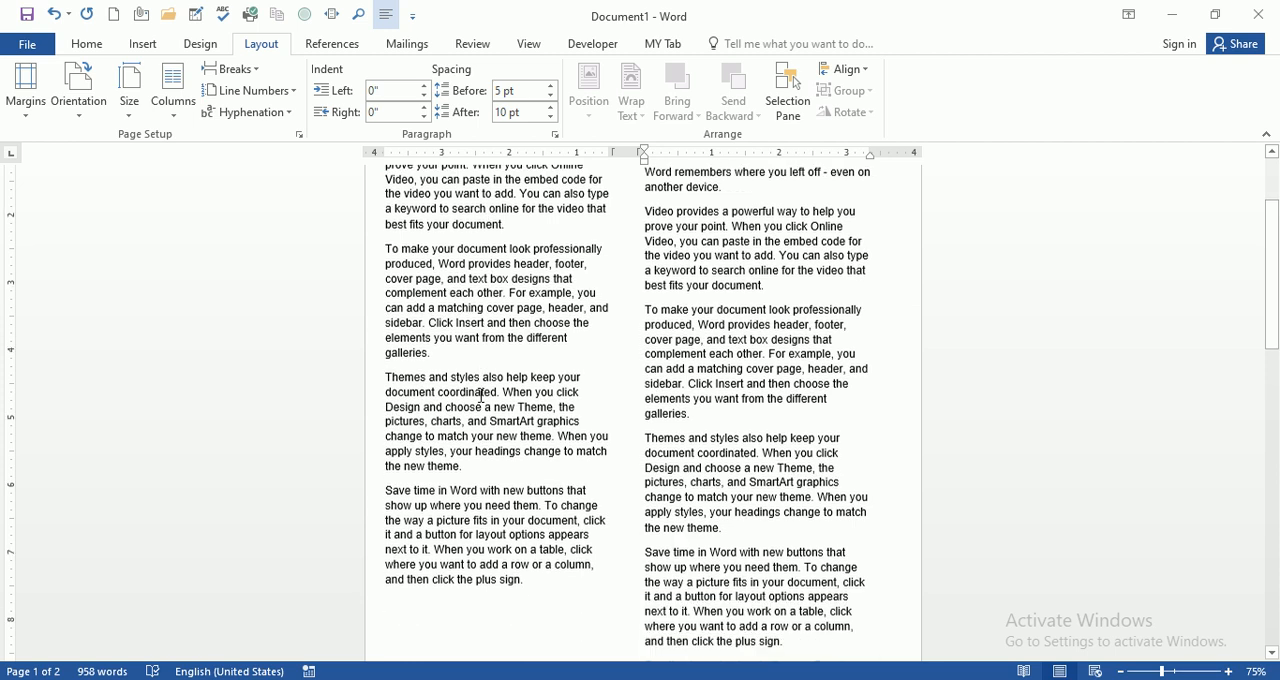
# Step: Review the Column break option and examine how the text flows from the shortened first column into the second
pyautogui.click(540, 544)
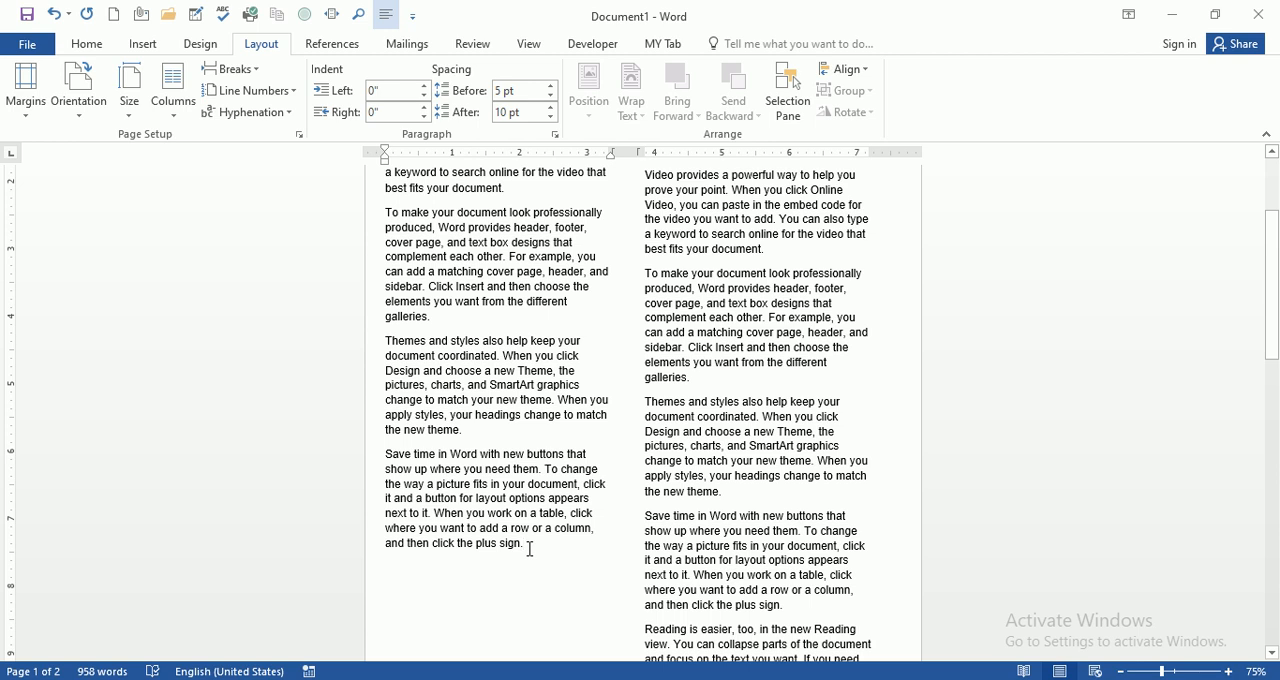
pyautogui.click(240, 68)
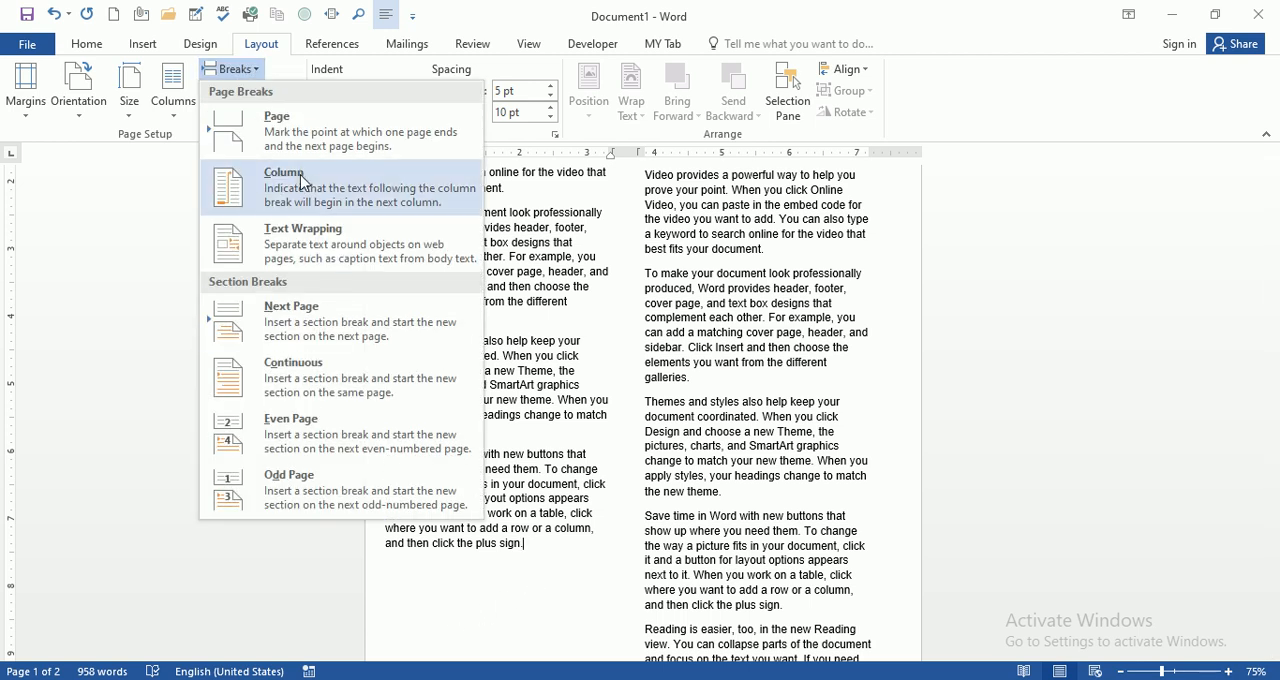
pyautogui.click(540, 571)
pyautogui.scroll(-1, 495, 570)
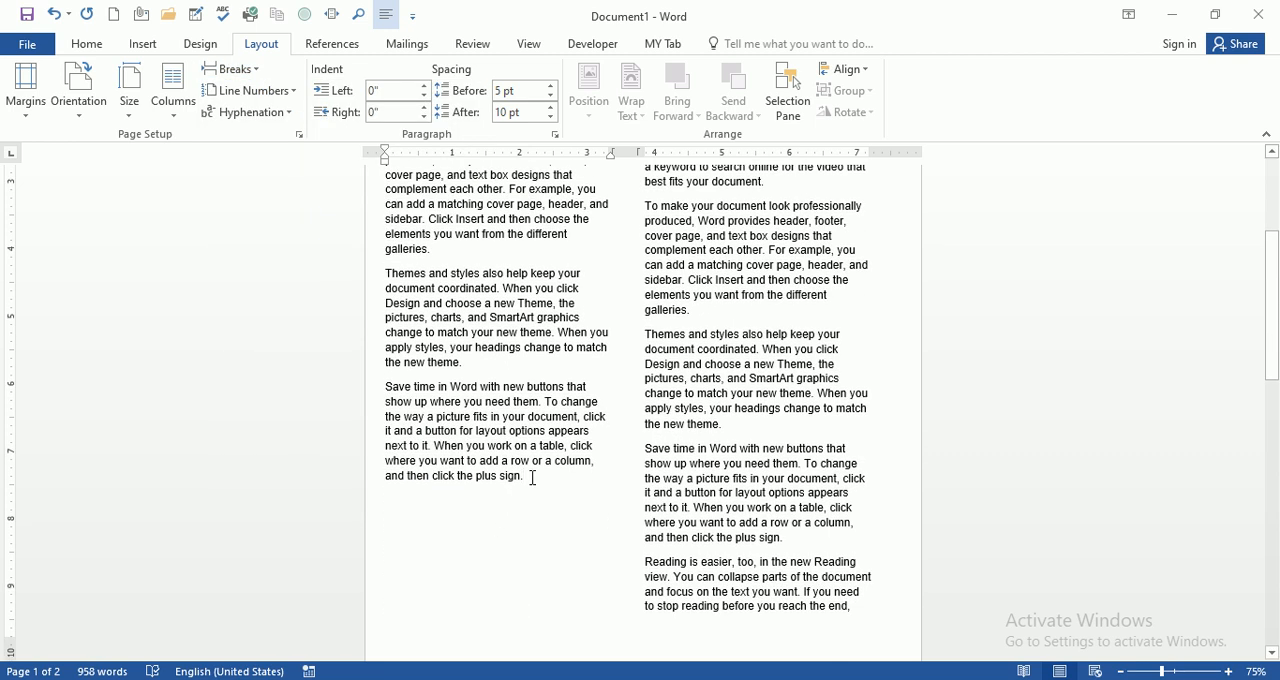
pyautogui.scroll(-2, 540, 560)
pyautogui.scroll(4, 529, 526)
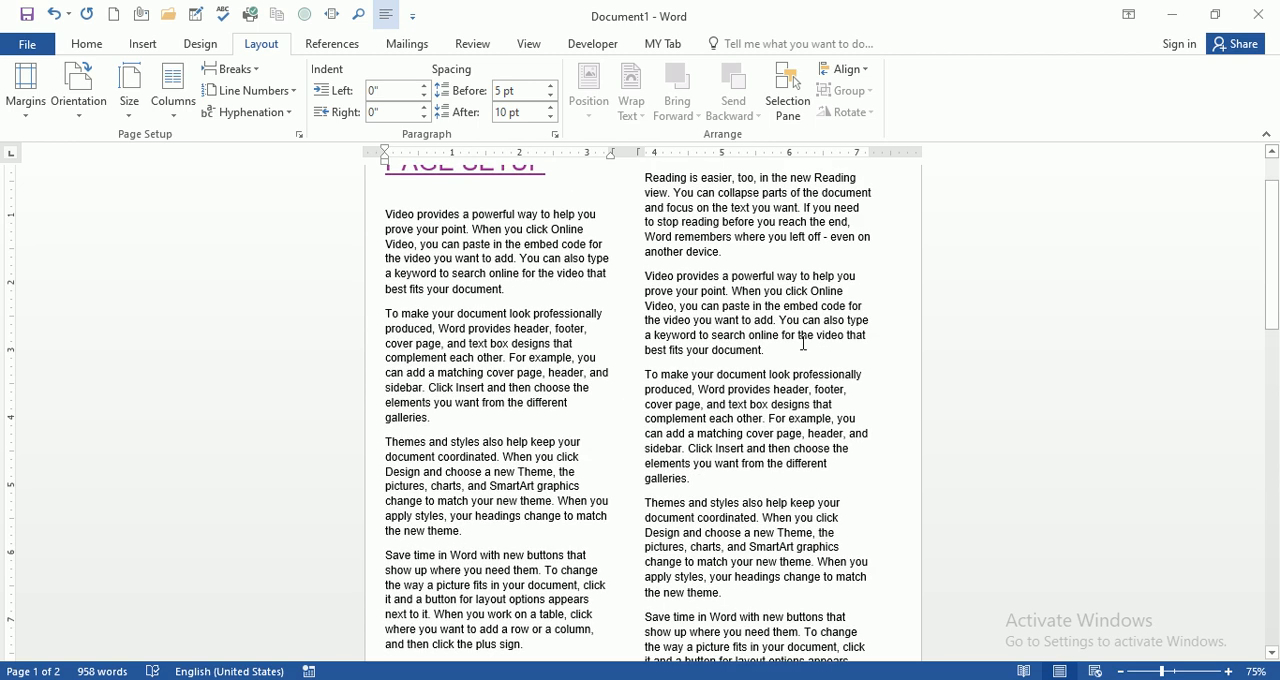
pyautogui.scroll(1, 619, 270)
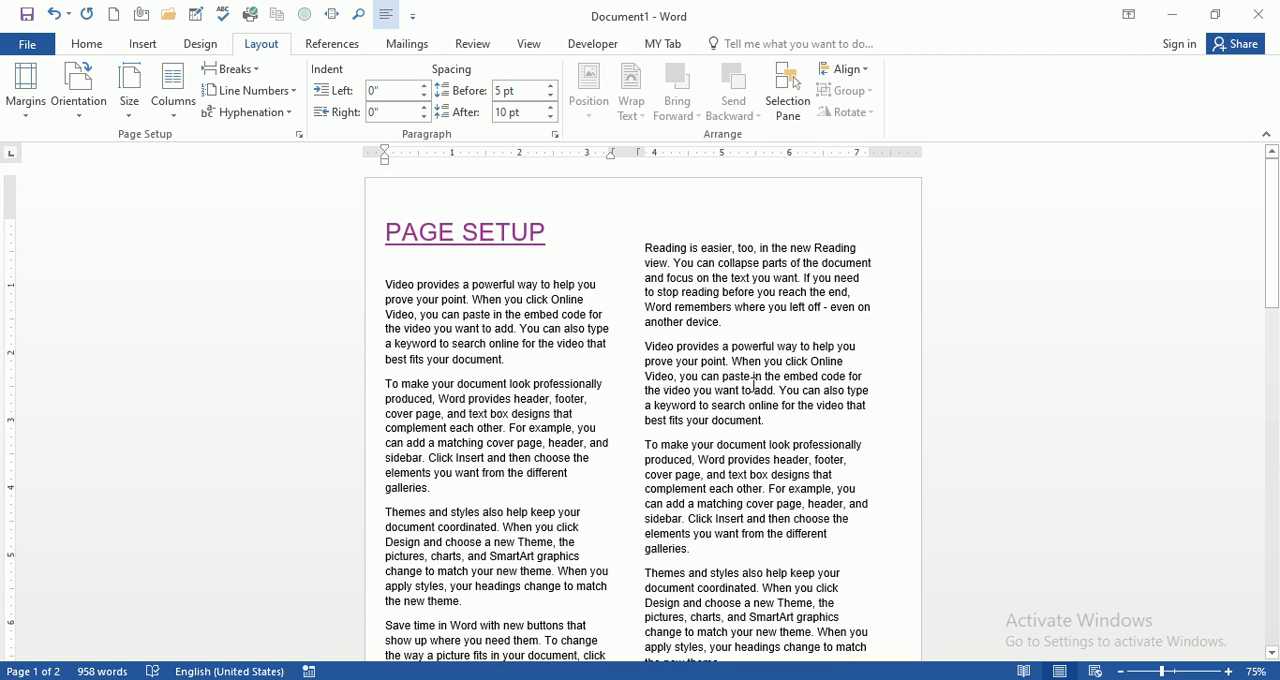
pyautogui.scroll(-10, 754, 382)
pyautogui.scroll(5, 719, 362)
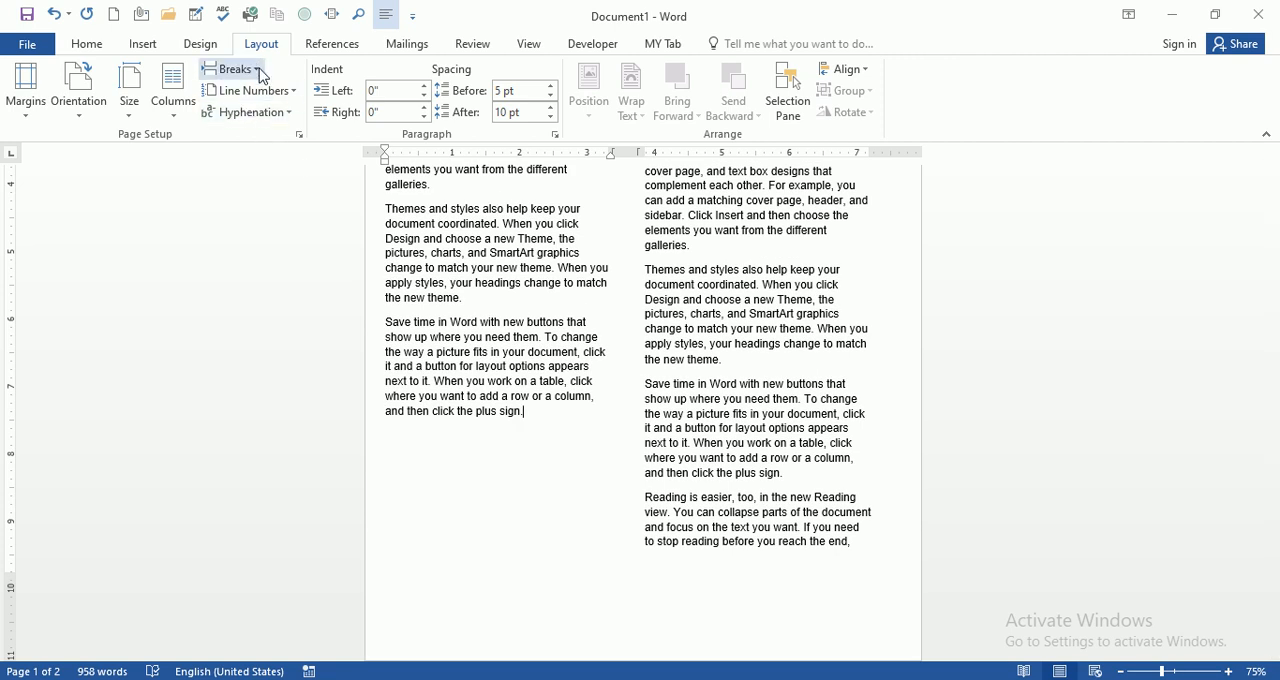
pyautogui.click(231, 69)
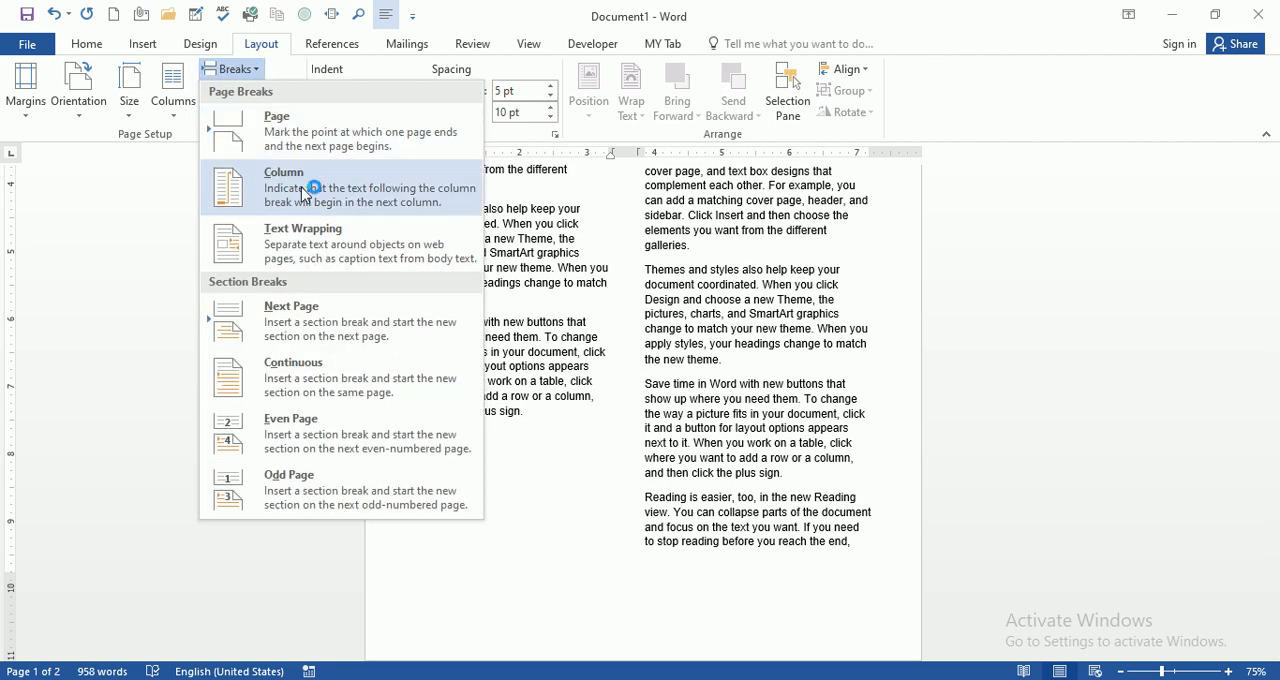
pyautogui.click(531, 549)
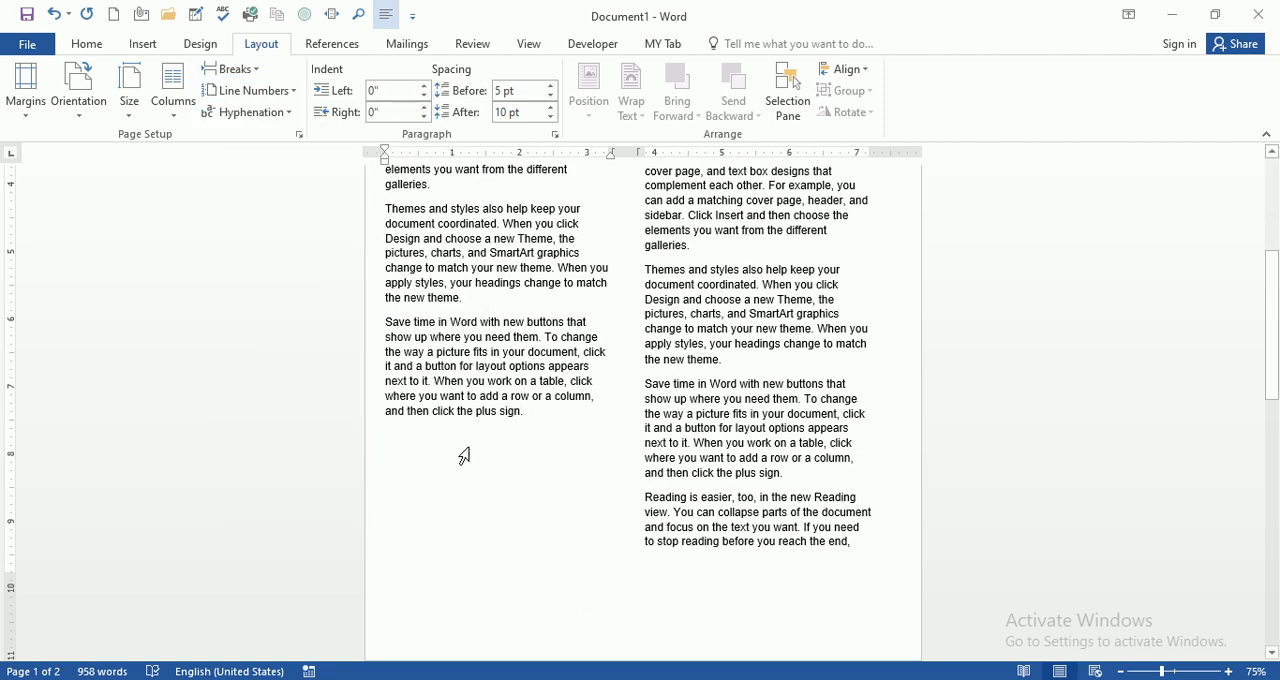
pyautogui.scroll(5, 517, 497)
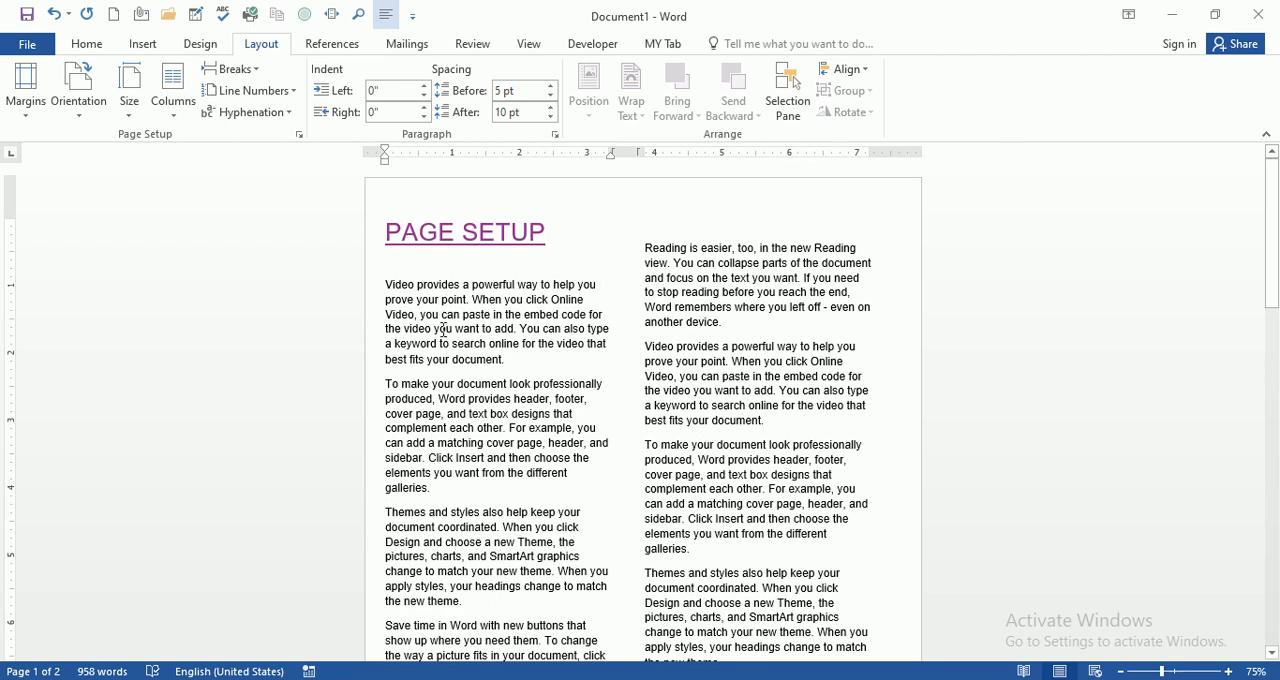
# Step: Undo the column break after the fourth body paragraph and check both columns
pyautogui.hotkey('ctrl', 'z')
pyautogui.scroll(-3, 654, 468)
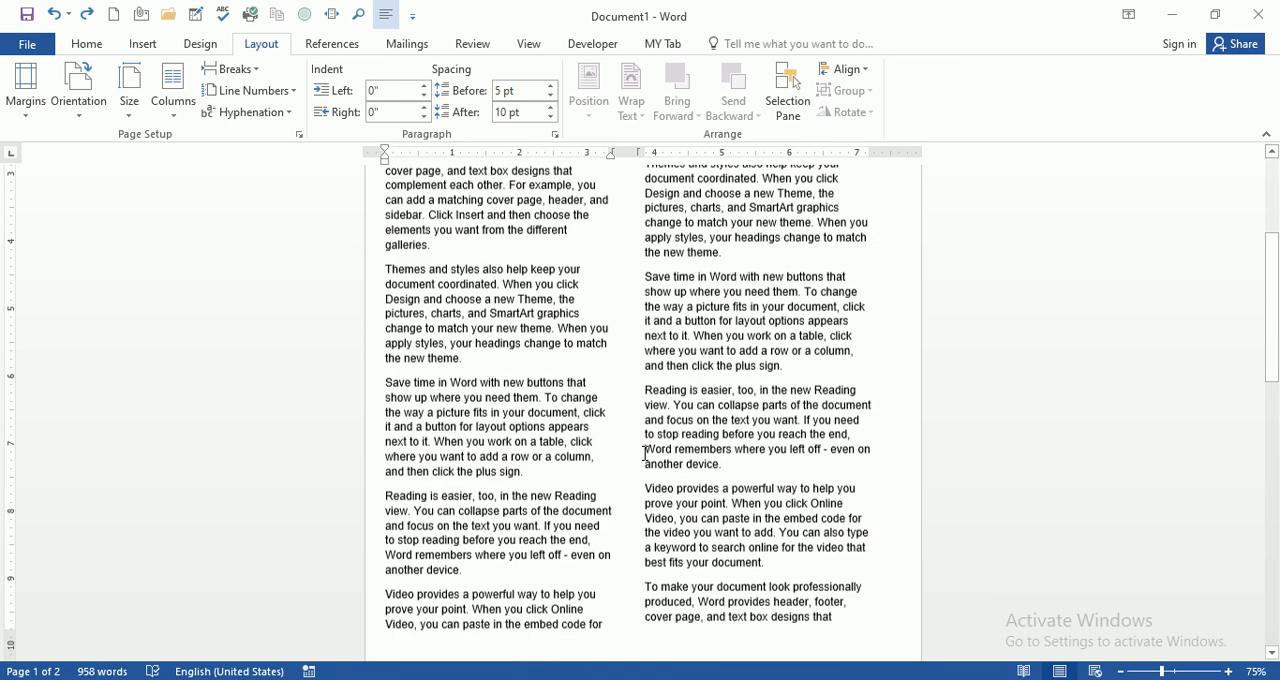
pyautogui.scroll(4, 537, 453)
pyautogui.scroll(1, 537, 453)
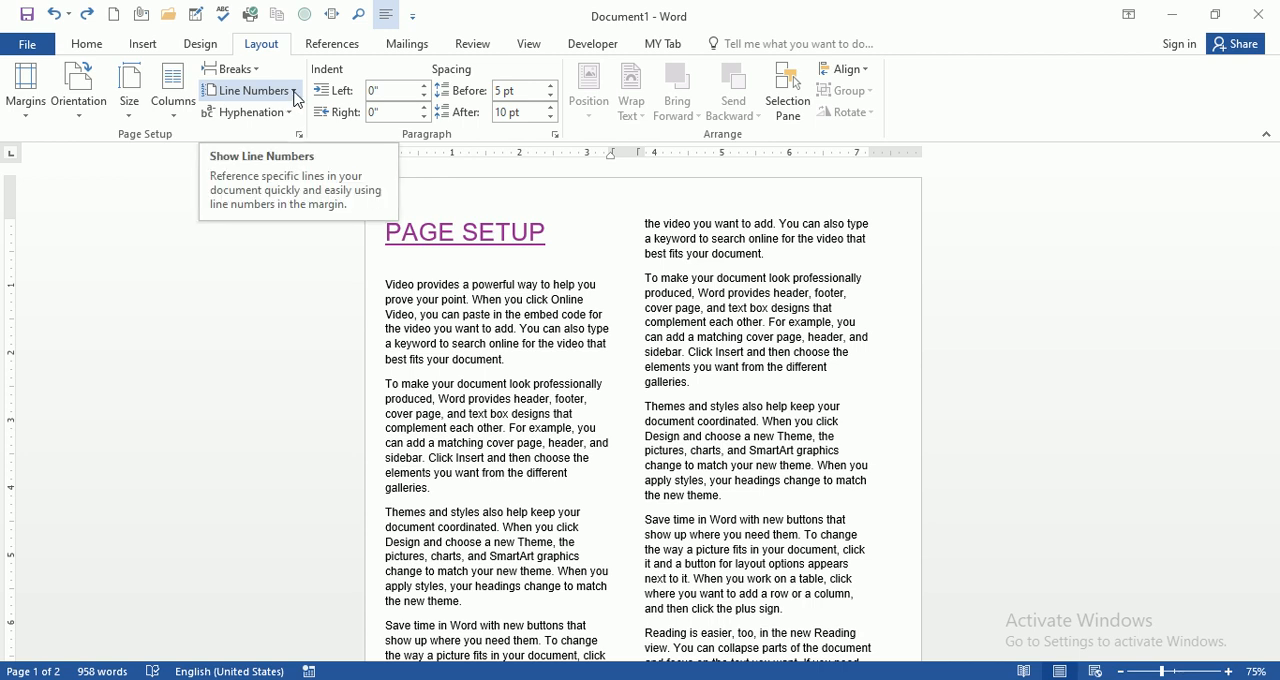
pyautogui.scroll(-4, 280, 115)
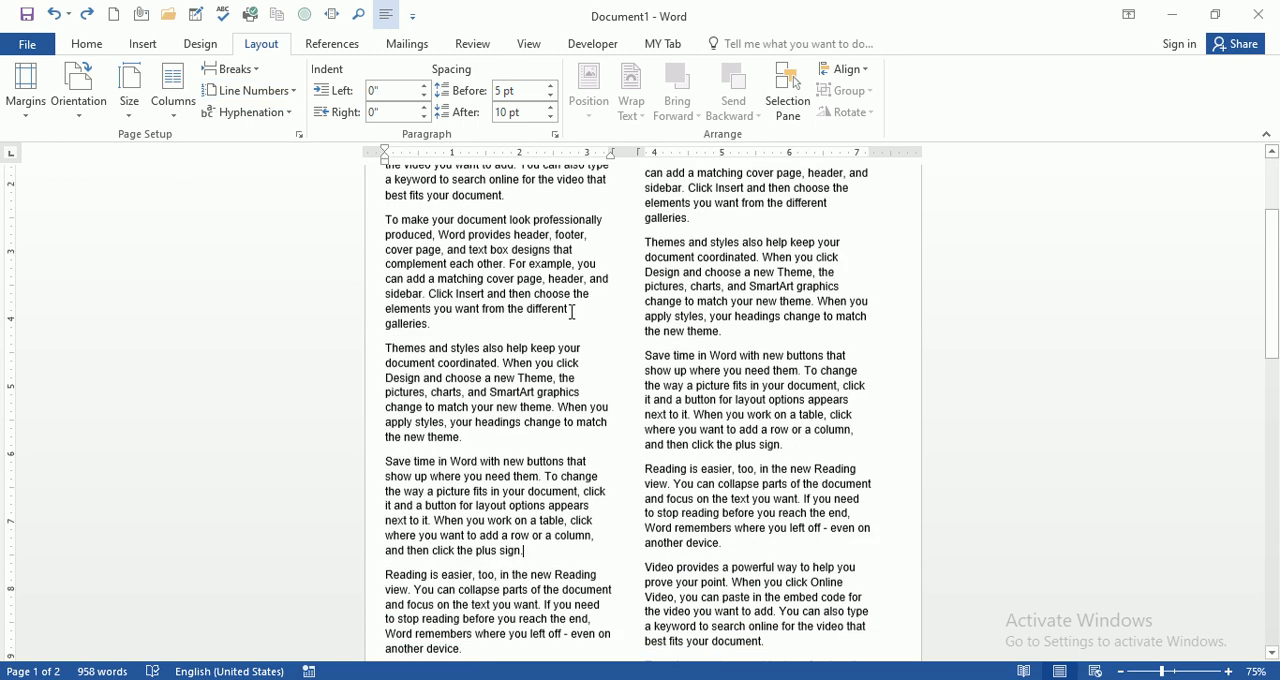
pyautogui.scroll(4, 400, 294)
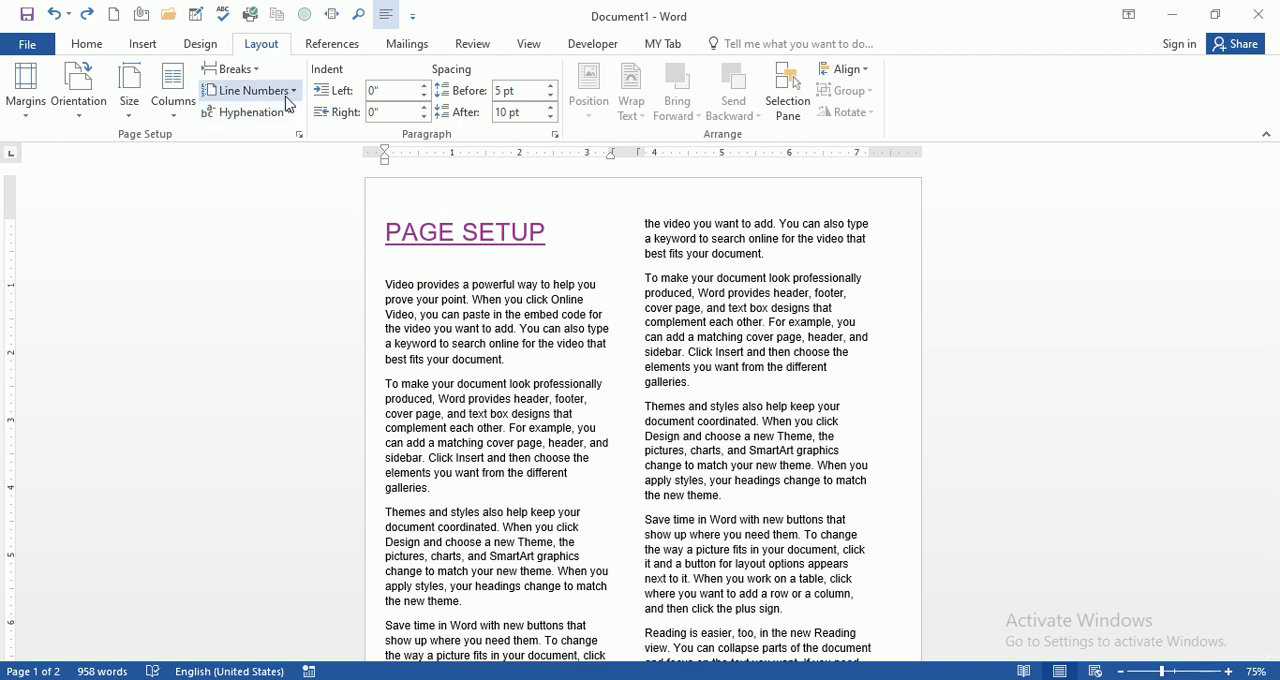
# Step: Number the document's lines with the Continuous option
pyautogui.click(251, 90)
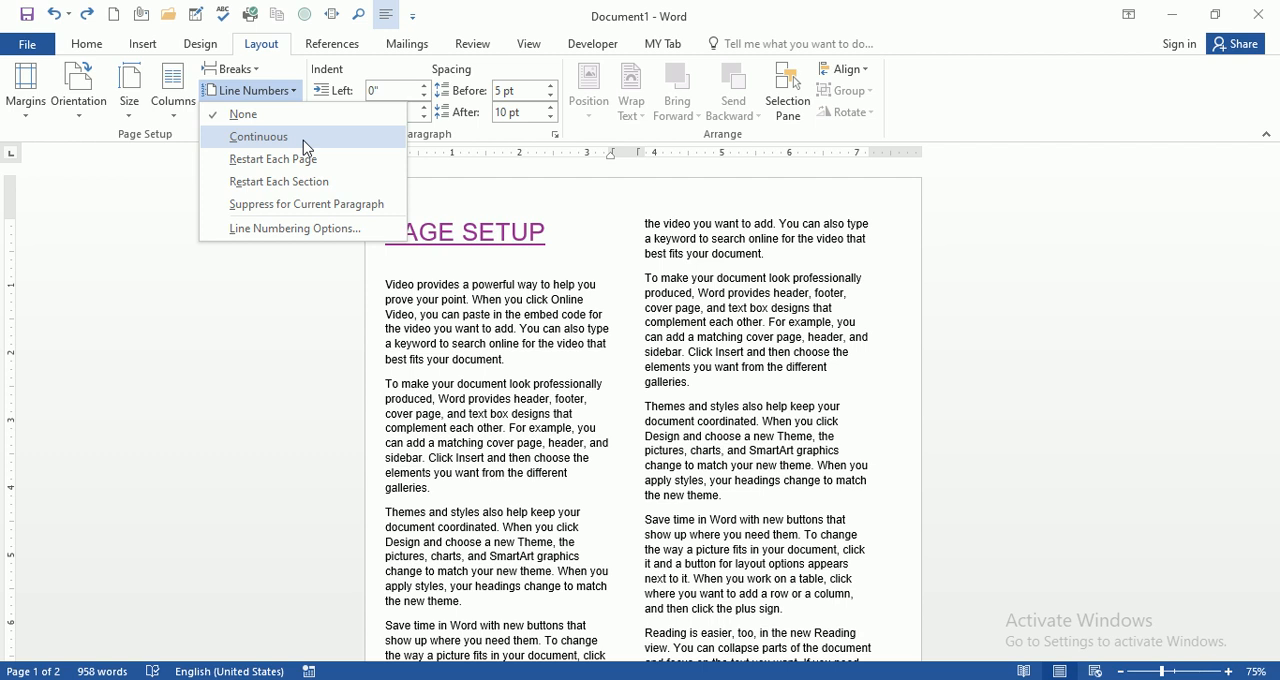
pyautogui.click(305, 140)
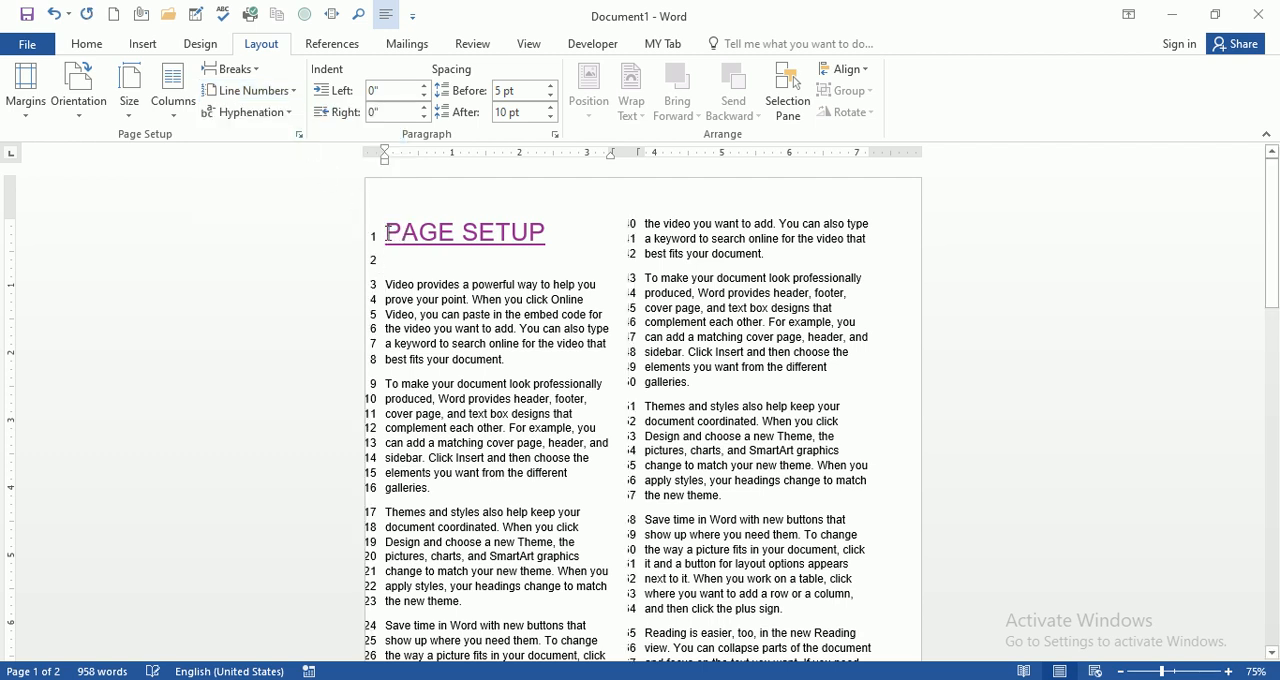
pyautogui.scroll(-1, 389, 241)
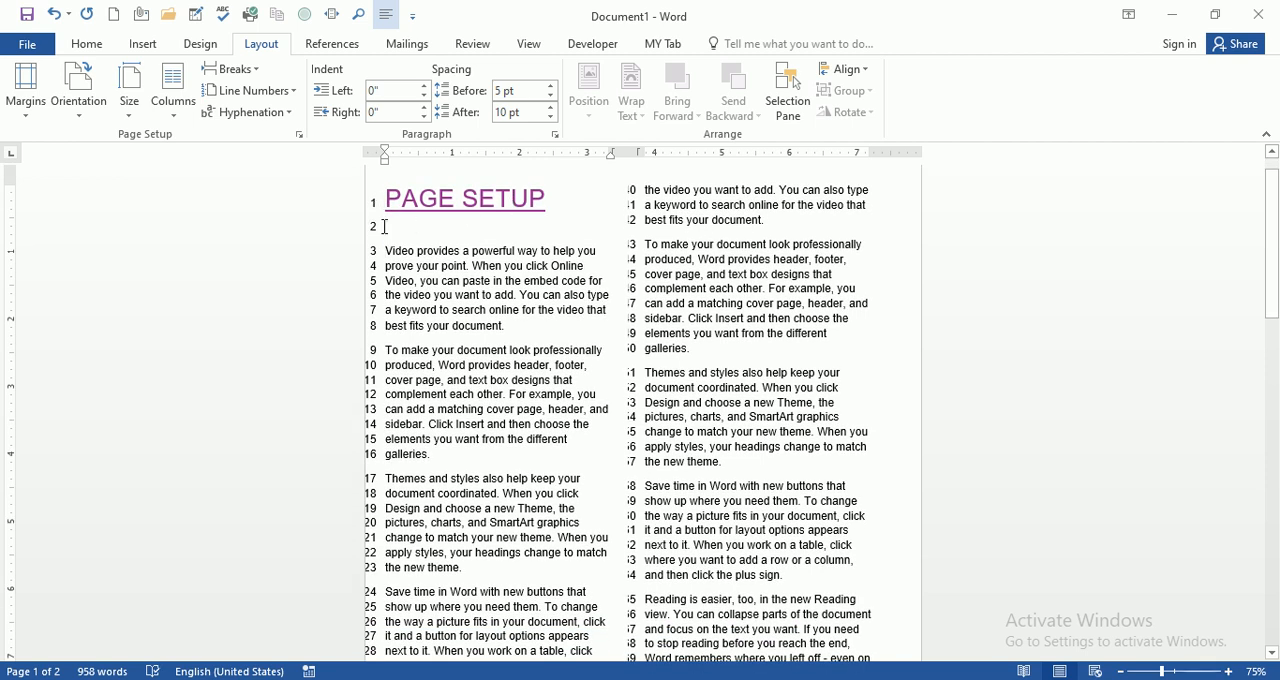
# Step: Delete the empty line below the PAGE SETUP heading and check the line numbering across both pages
pyautogui.press('BackSpace')
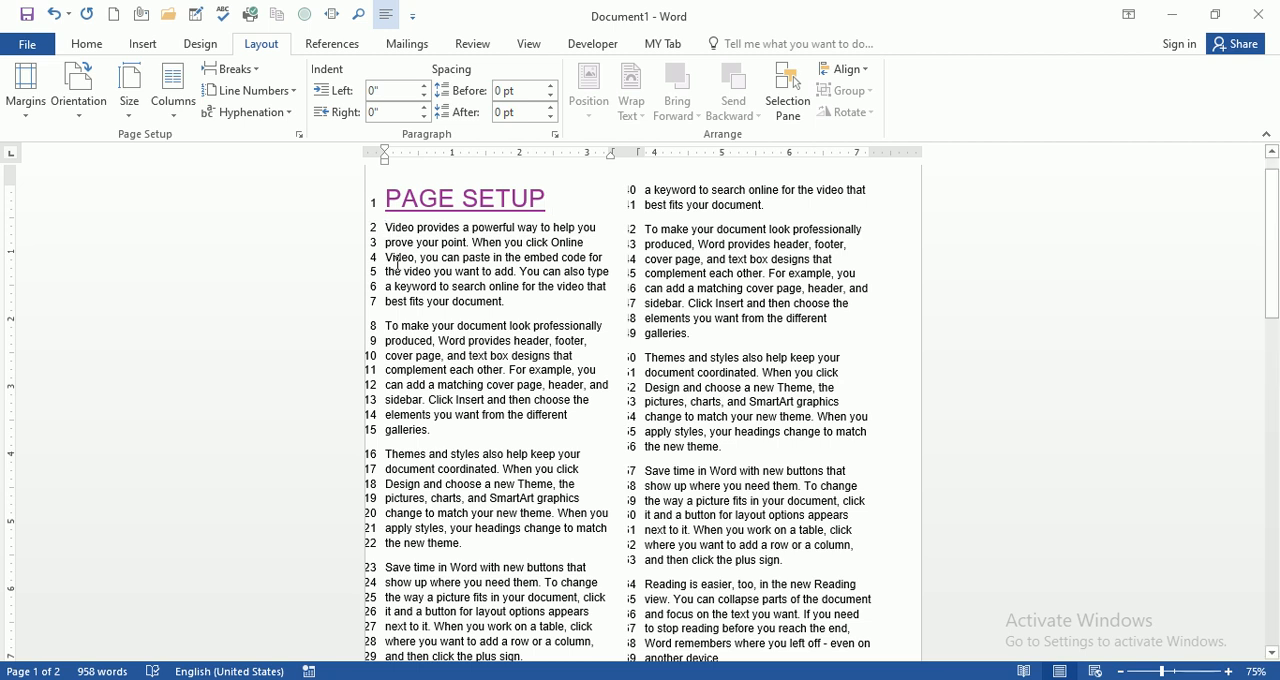
pyautogui.scroll(-12, 426, 374)
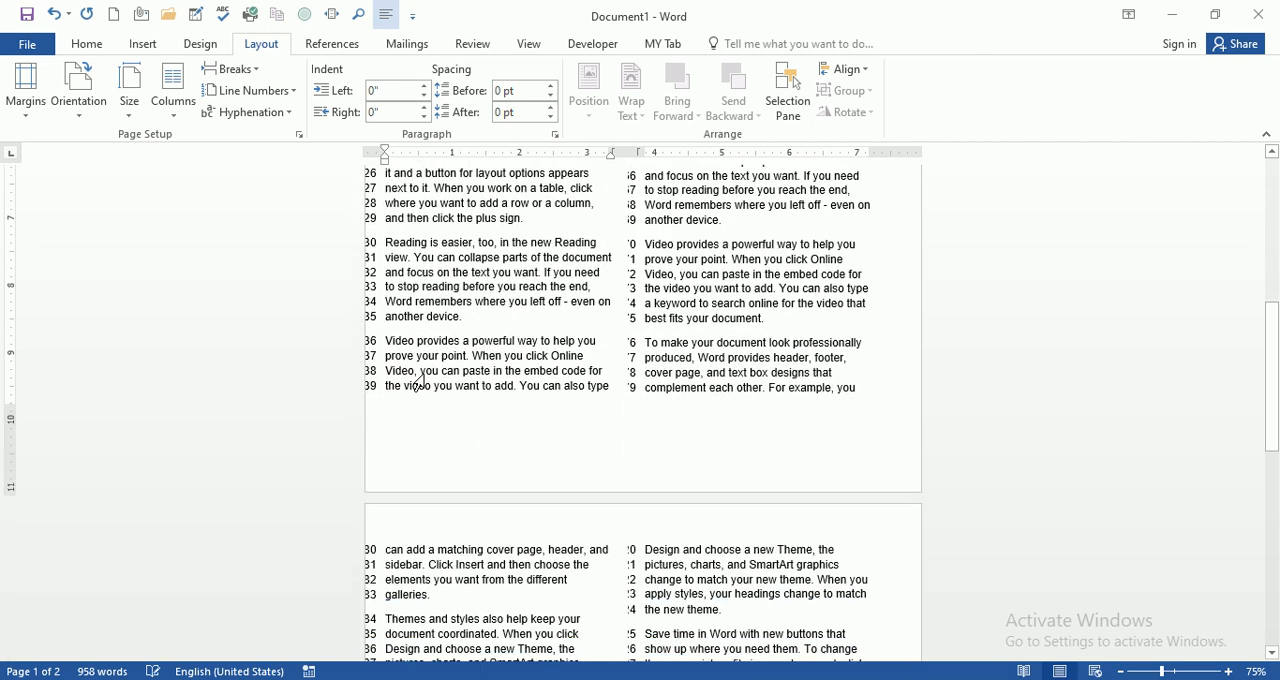
pyautogui.scroll(-10, 426, 374)
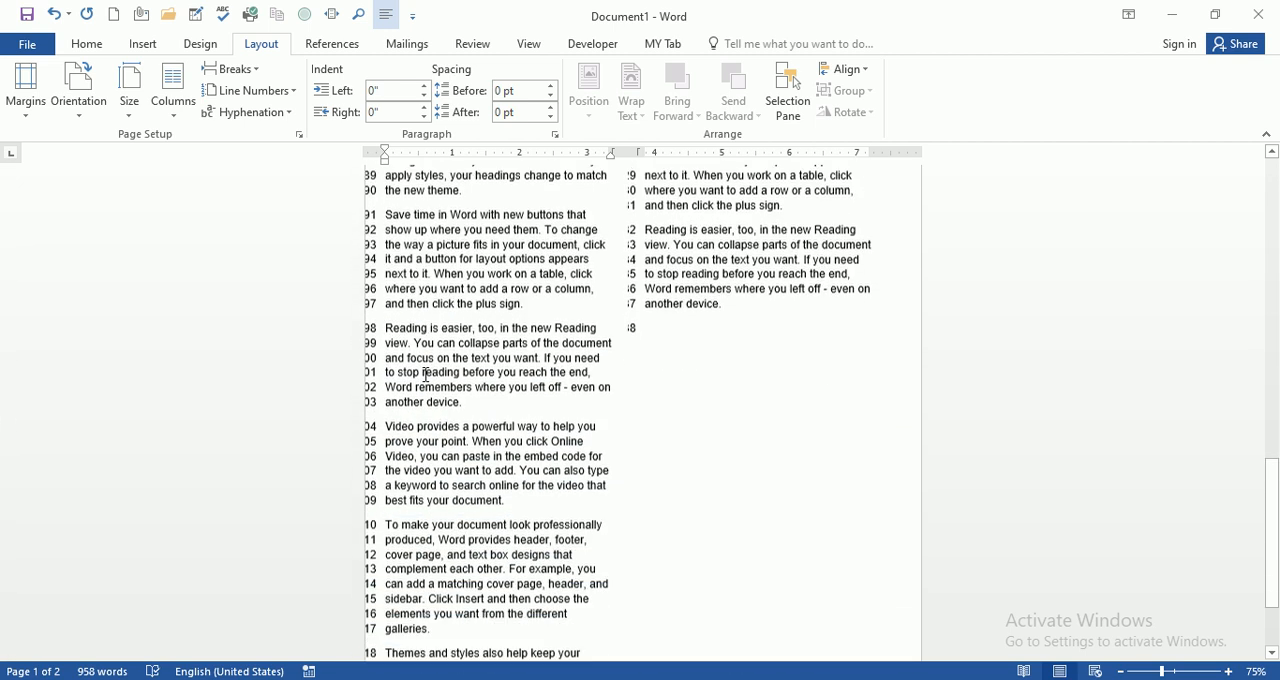
pyautogui.scroll(7, 426, 374)
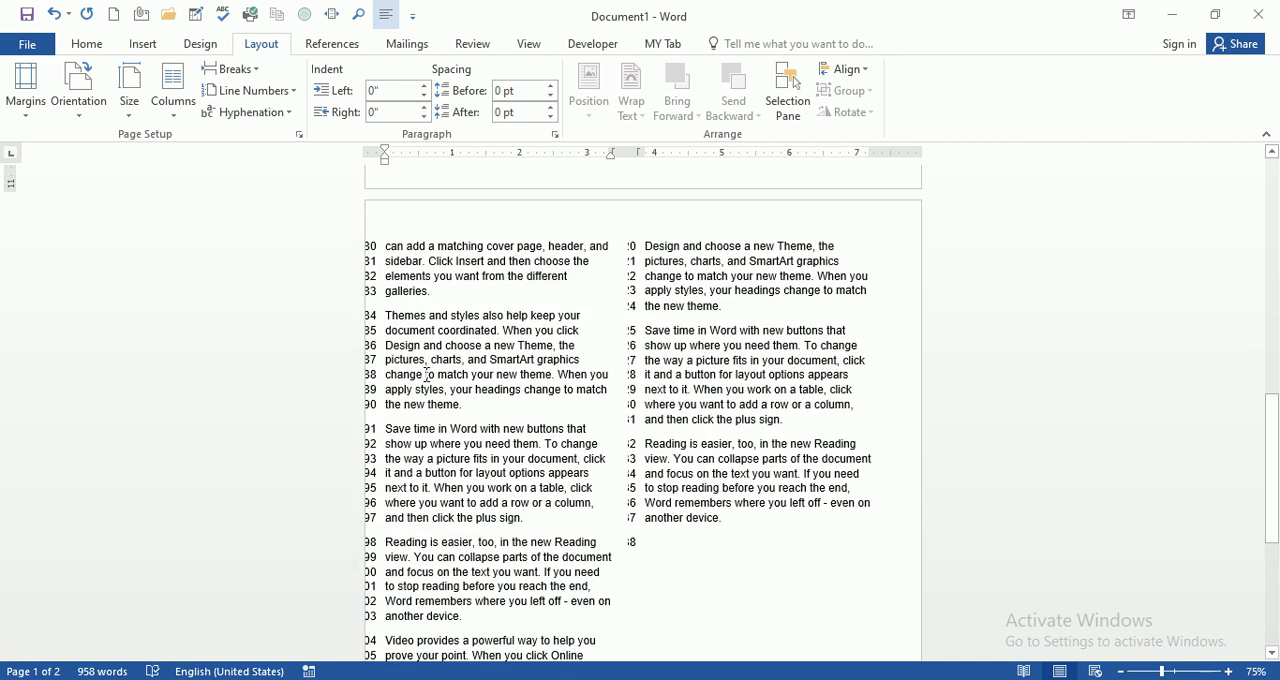
pyautogui.scroll(15, 426, 374)
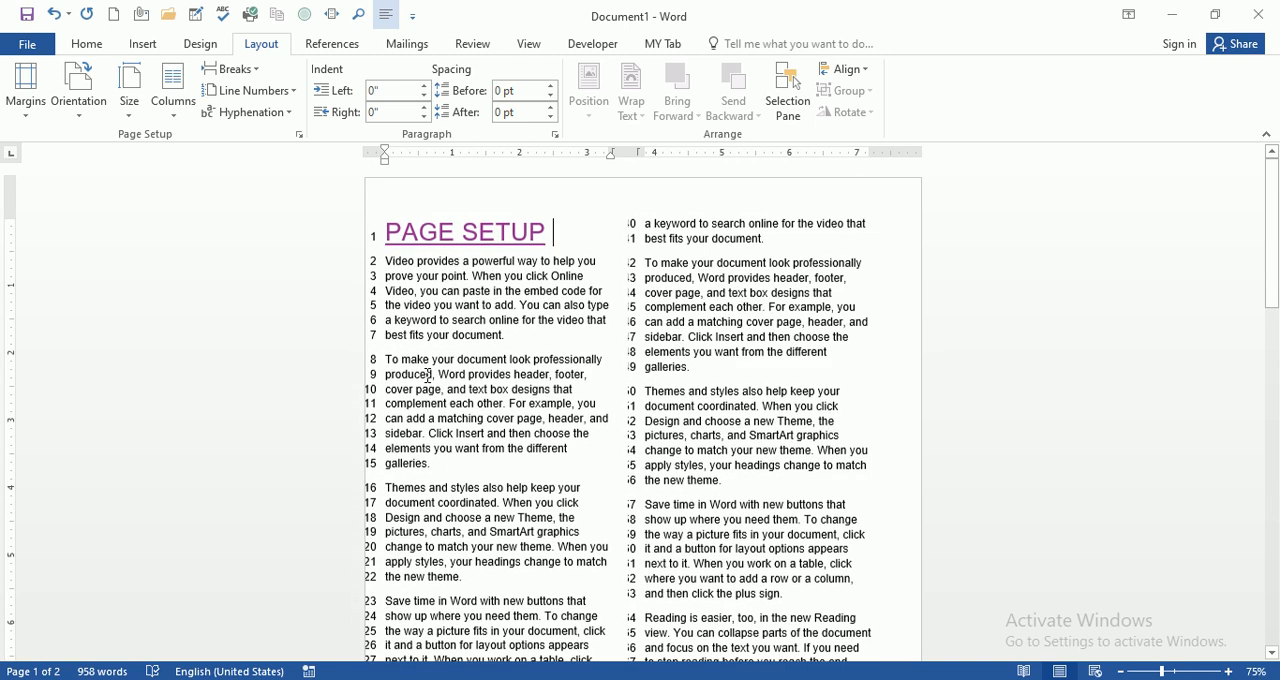
# Step: Try line numbering with Restart Each Page and set line numbers back to None
pyautogui.click(265, 92)
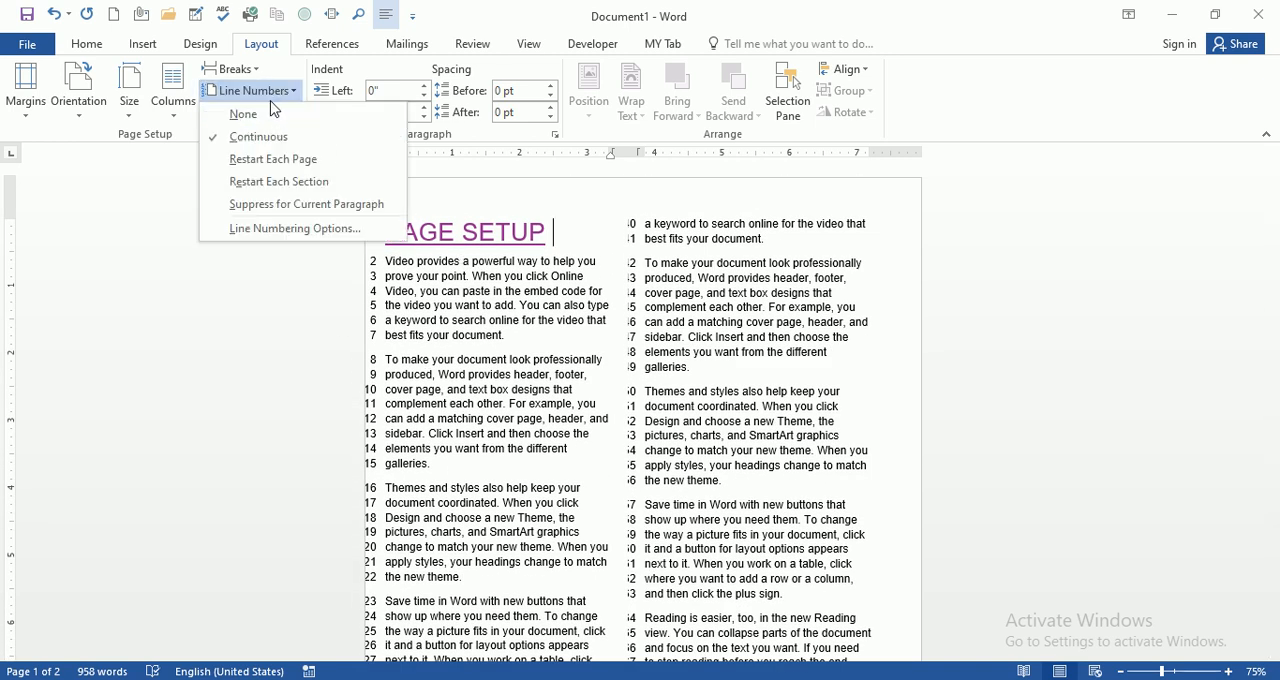
pyautogui.click(307, 172)
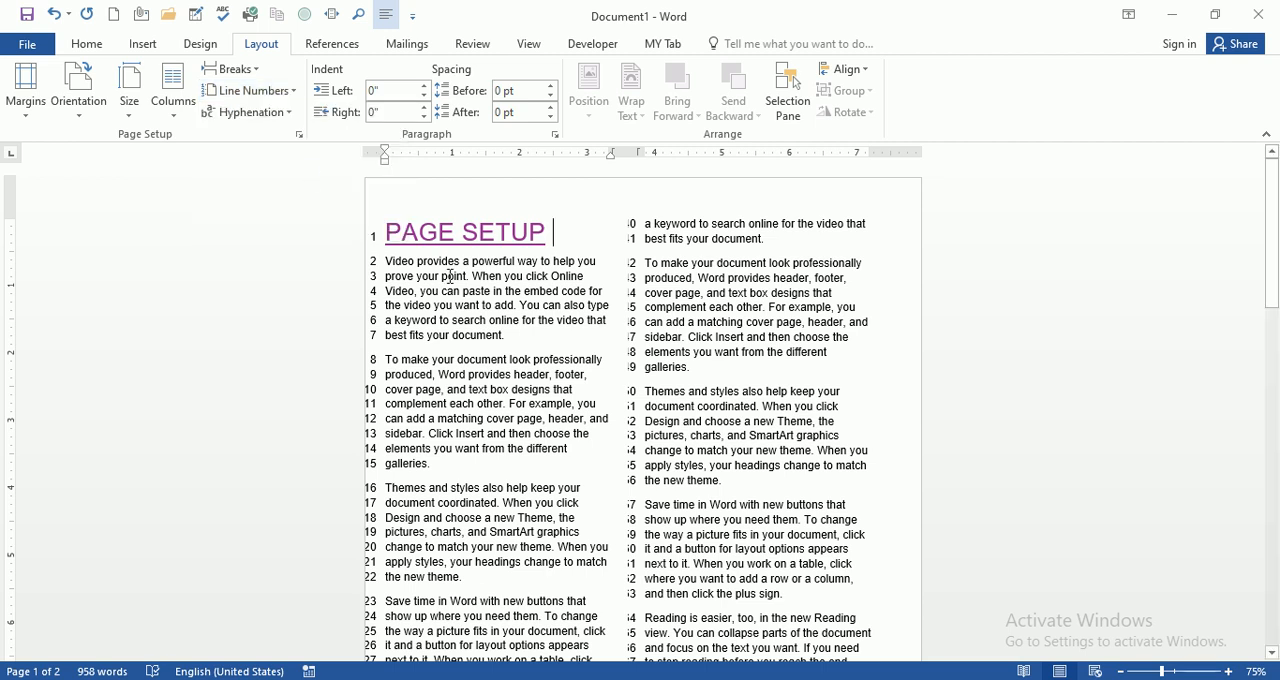
pyautogui.click(252, 90)
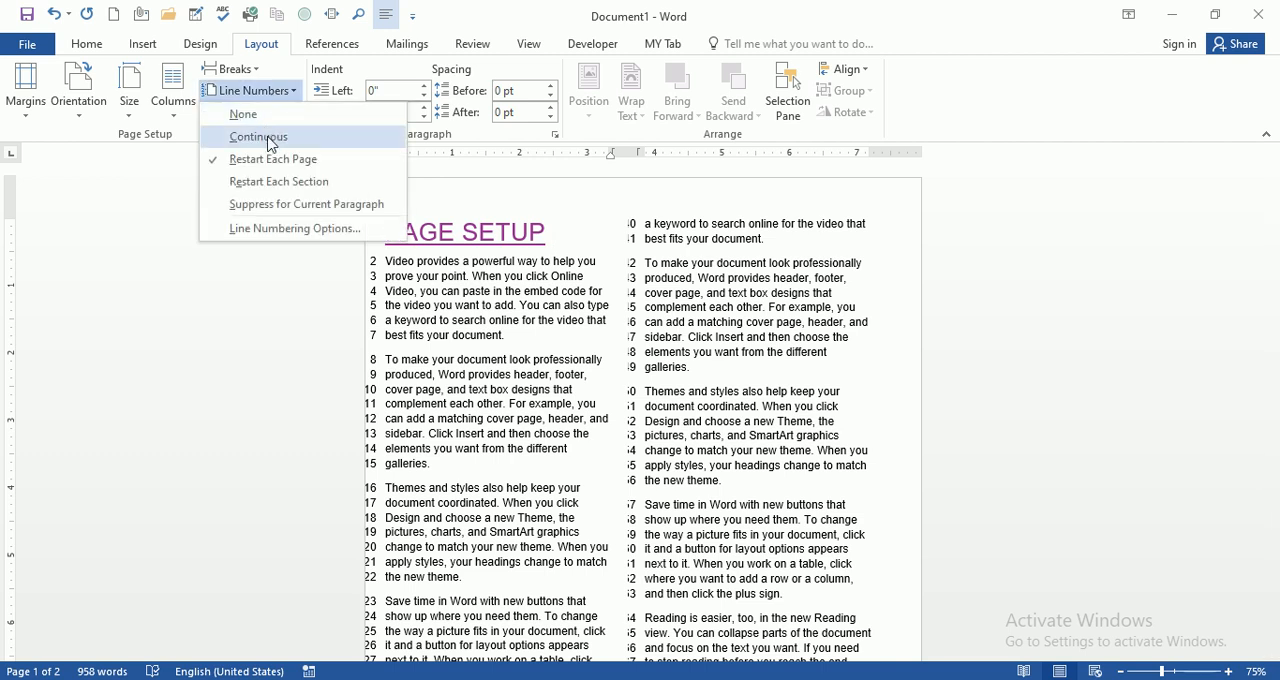
pyautogui.click(262, 115)
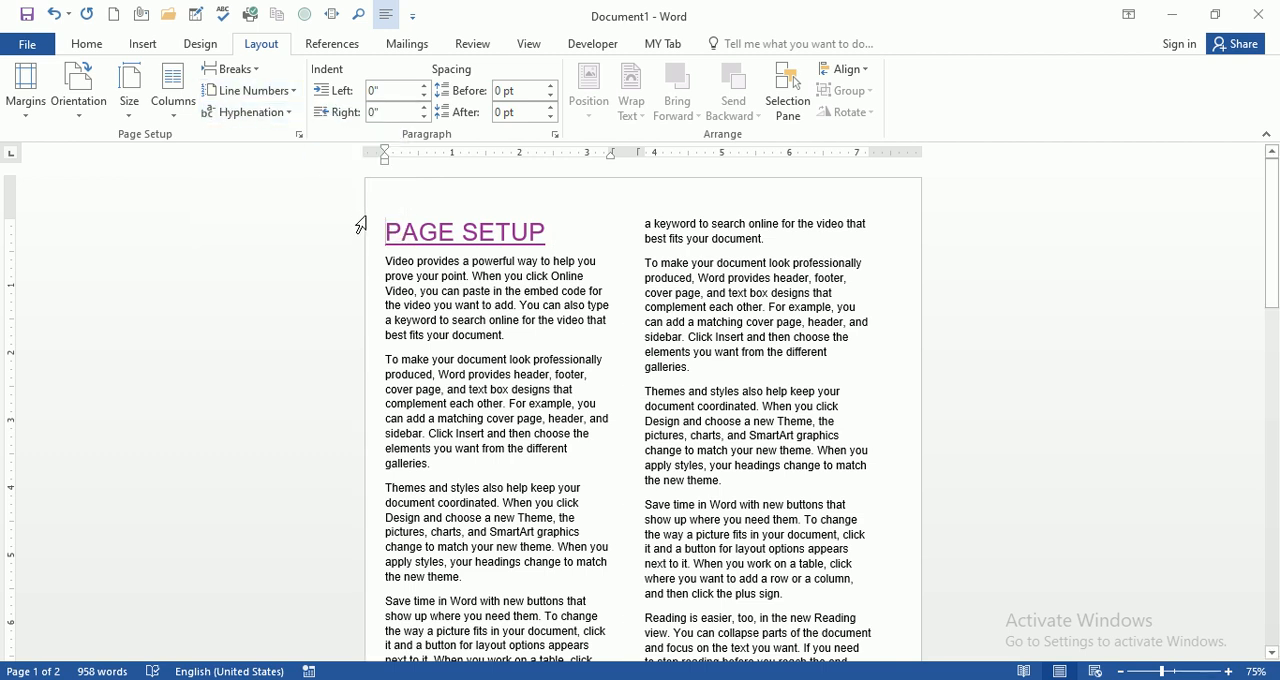
# Step: Try Restart Each Page line numbering and undo recent changes back to the single-column portrait layout
pyautogui.click(291, 95)
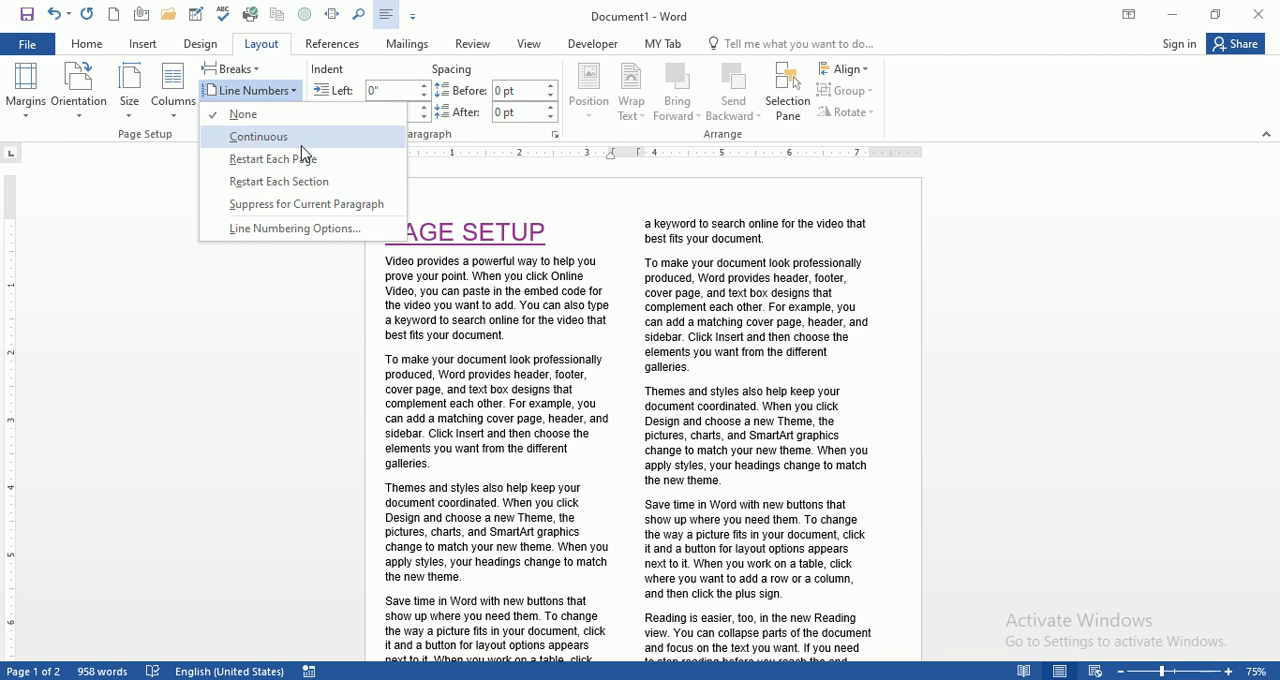
pyautogui.click(312, 170)
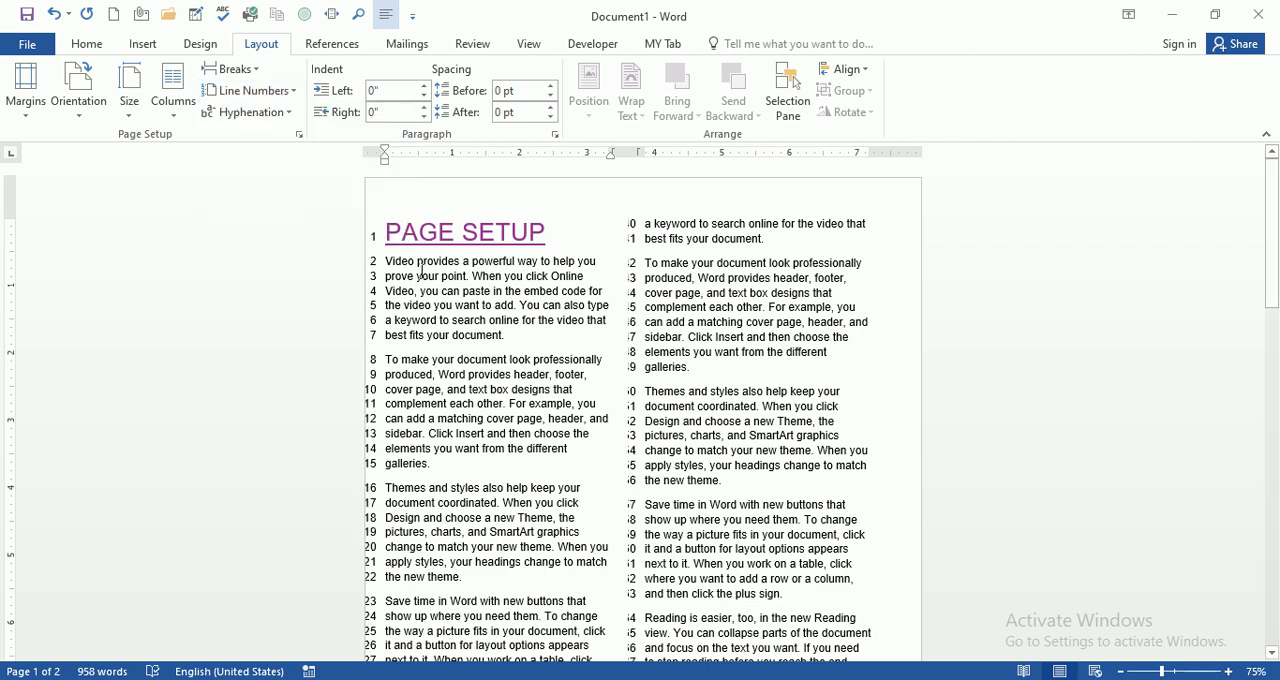
pyautogui.hotkey('ctrl', 'z')
pyautogui.hotkey('ctrl', 'z')
pyautogui.hotkey('ctrl', 'z')
pyautogui.hotkey('ctrl', 'z')
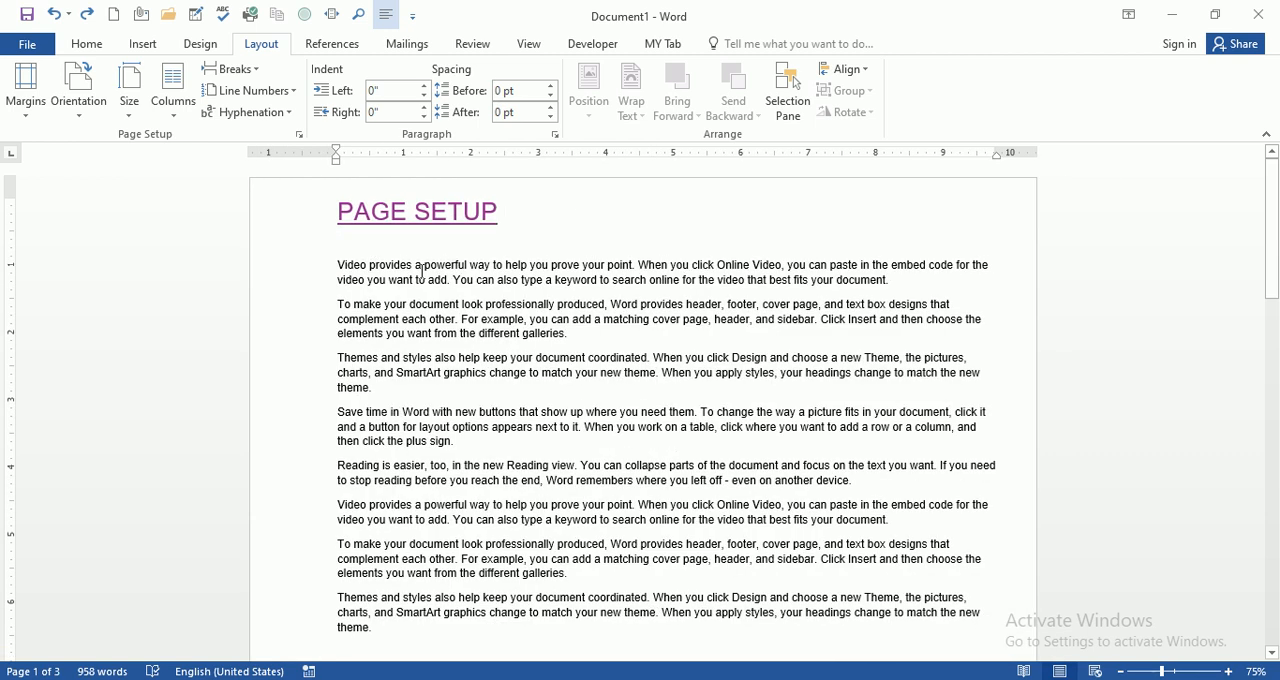
pyautogui.hotkey('ctrl', 'z')
pyautogui.click(385, 287)
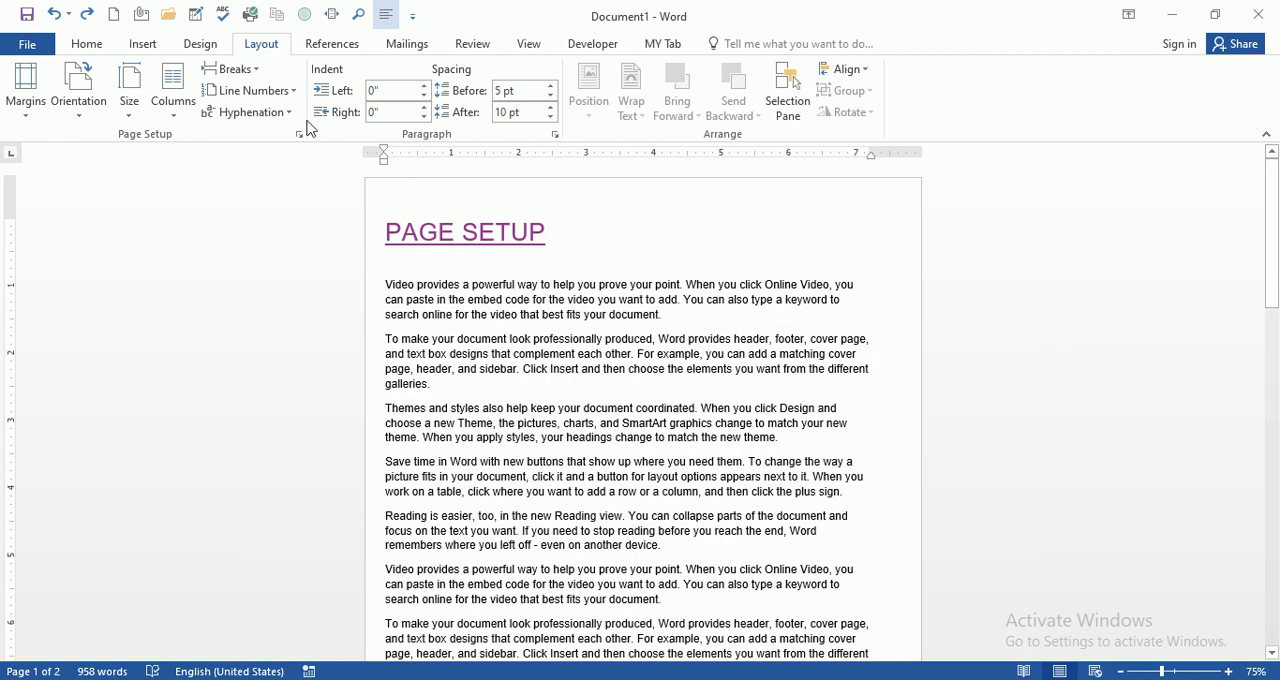
# Step: Number the single-column document's lines with the Restart Each Page option
pyautogui.click(286, 91)
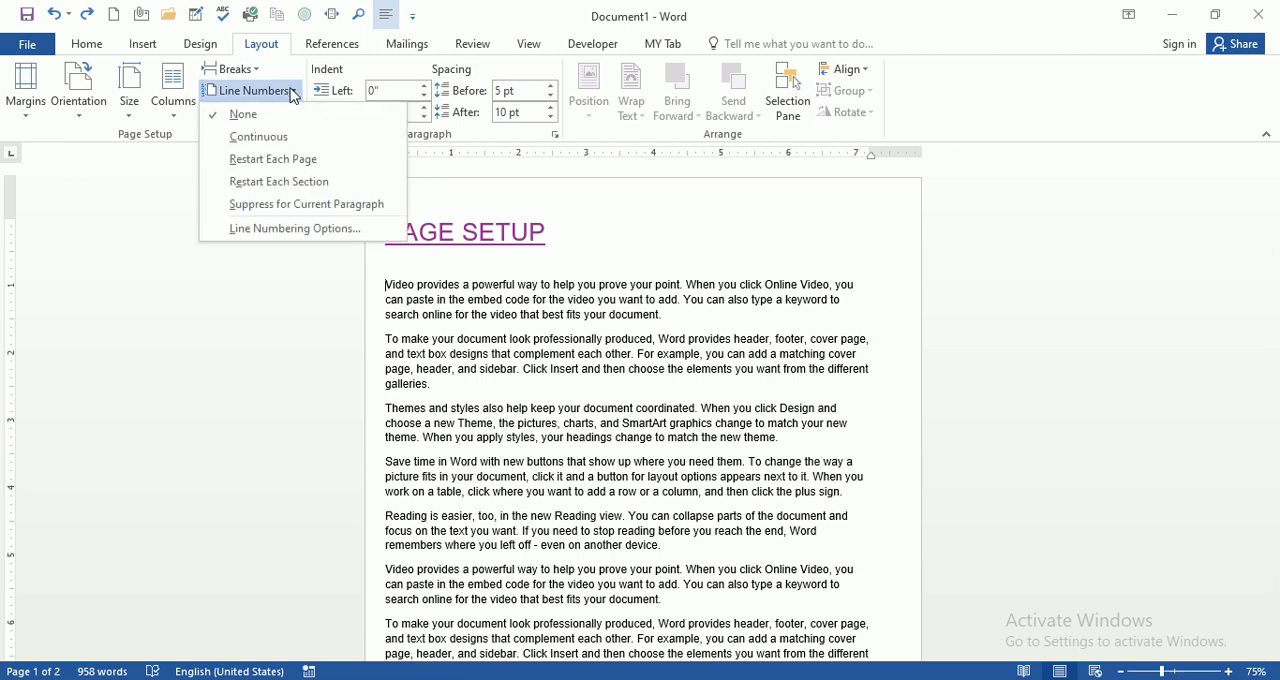
pyautogui.click(307, 166)
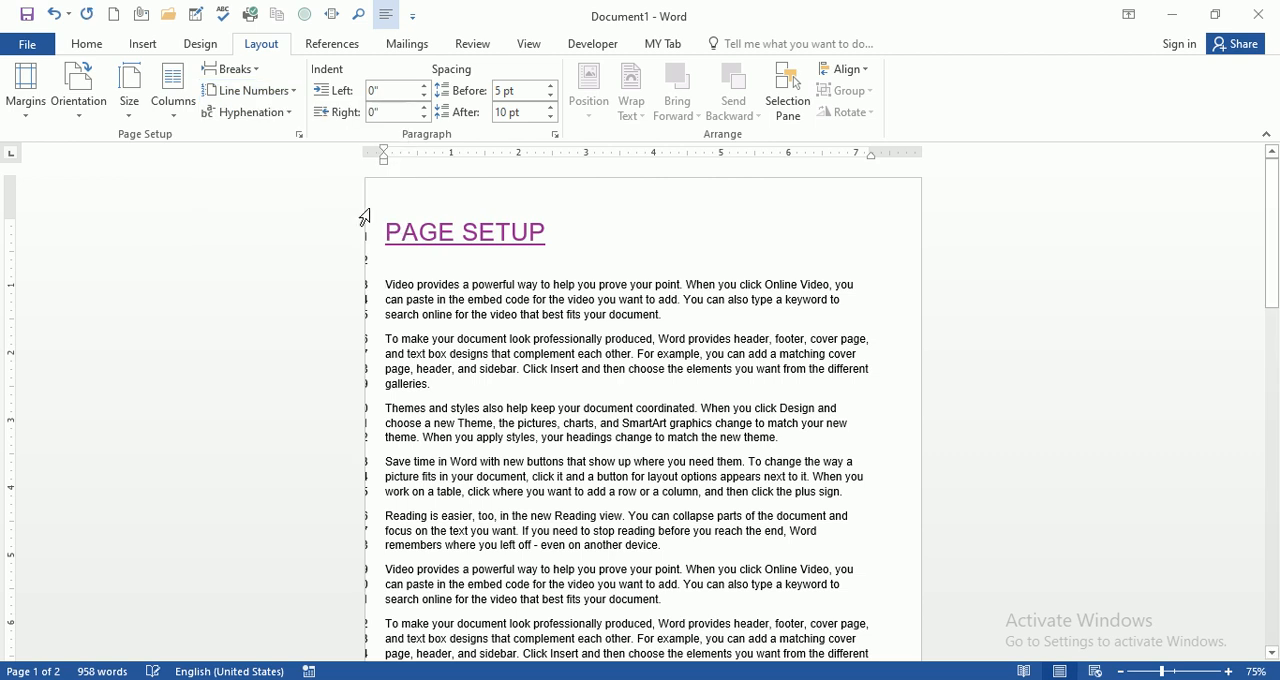
pyautogui.click(385, 151)
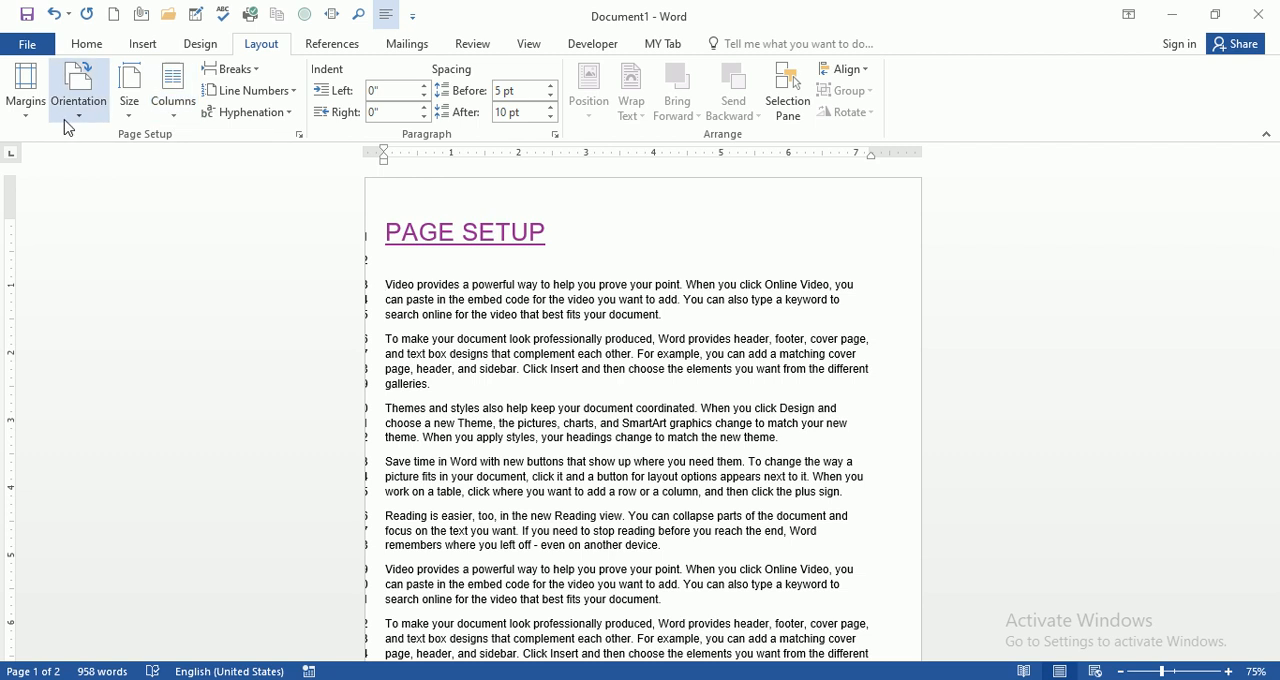
# Step: Set a custom left margin of 1.2" for the whole document
pyautogui.click(28, 125)
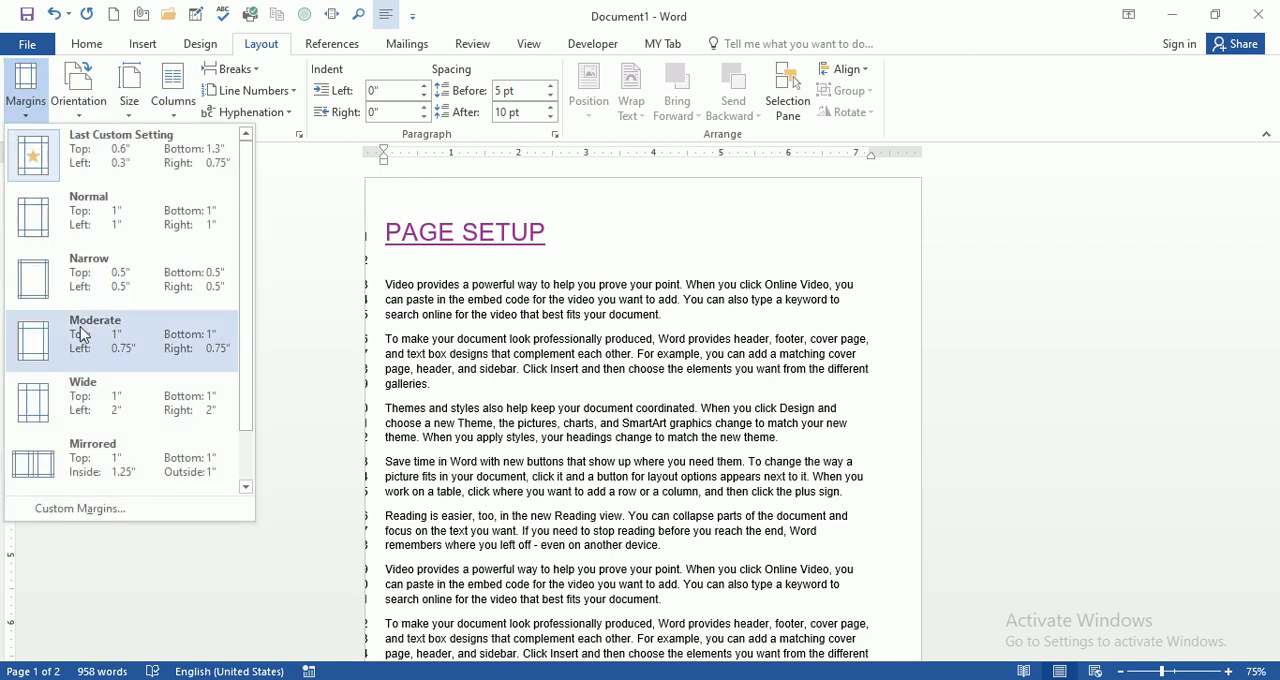
pyautogui.click(122, 514)
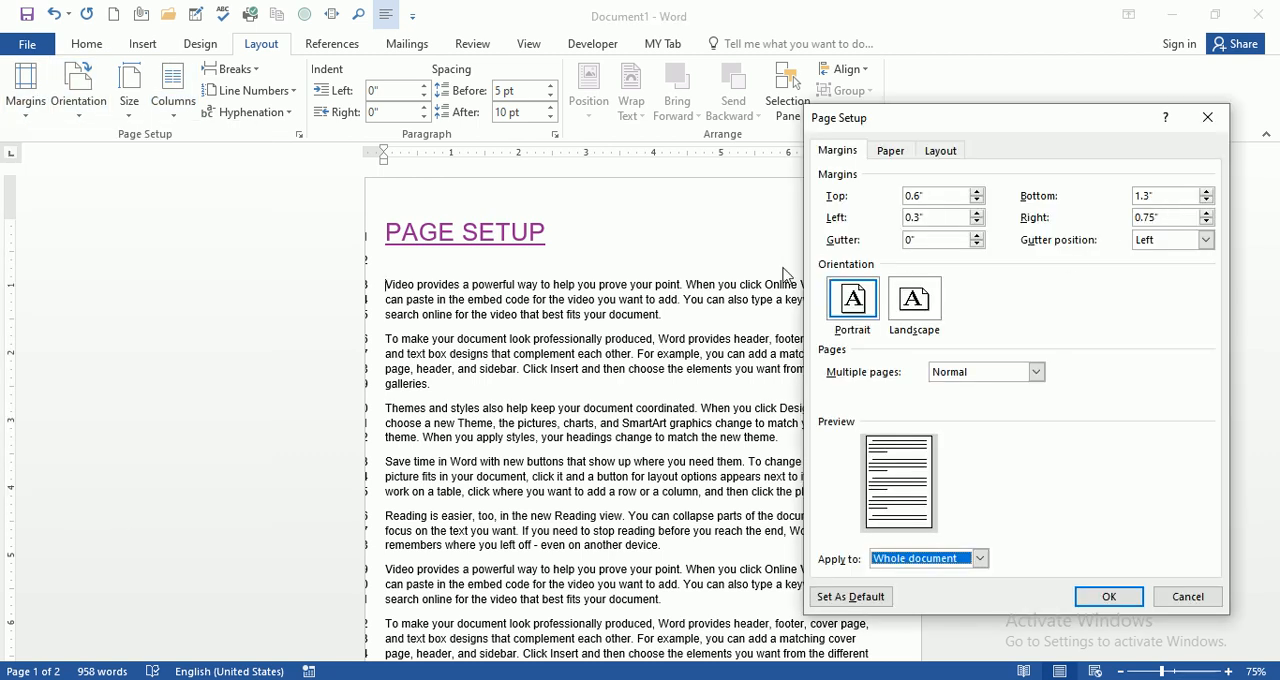
pyautogui.click(975, 212)
pyautogui.click(975, 212)
pyautogui.click(975, 212)
pyautogui.click(975, 212)
pyautogui.click(975, 212)
pyautogui.click(975, 212)
pyautogui.click(975, 212)
pyautogui.doubleClick(975, 212)
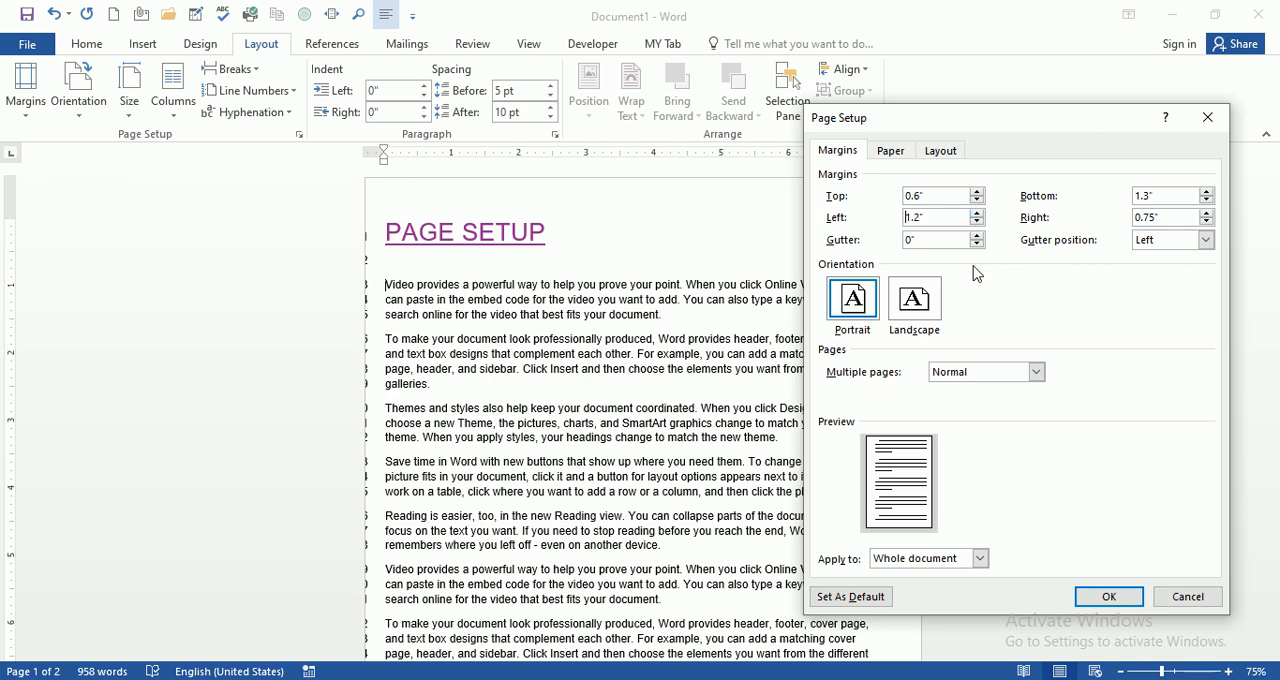
pyautogui.click(1108, 597)
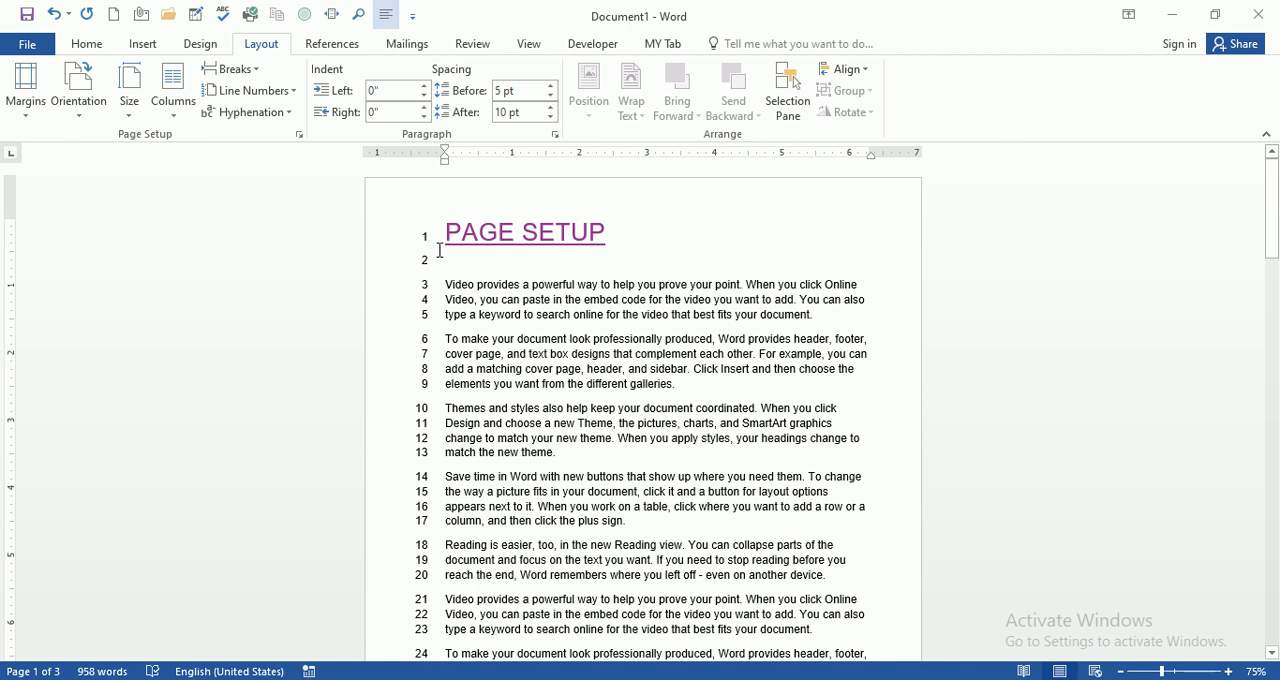
# Step: Reapply Restart Each Page line numbering and check how the numbers run across all pages
pyautogui.click(292, 93)
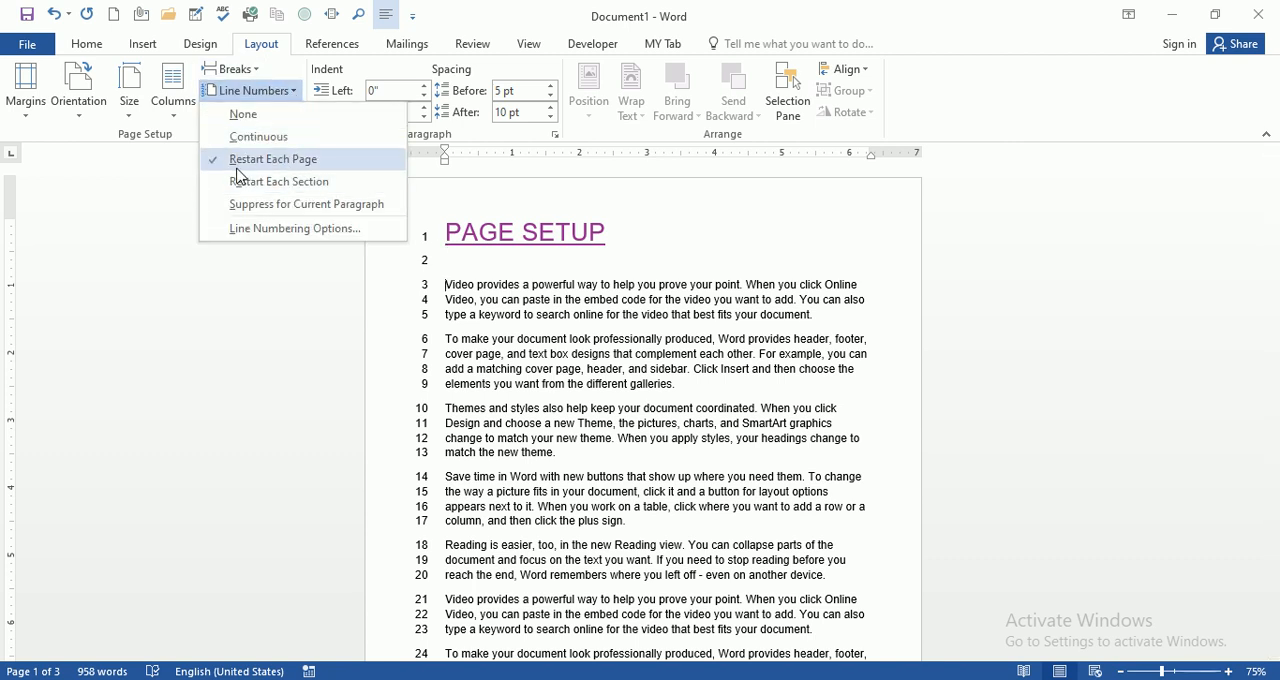
pyautogui.click(314, 167)
pyautogui.scroll(-2, 453, 246)
pyautogui.scroll(2, 453, 246)
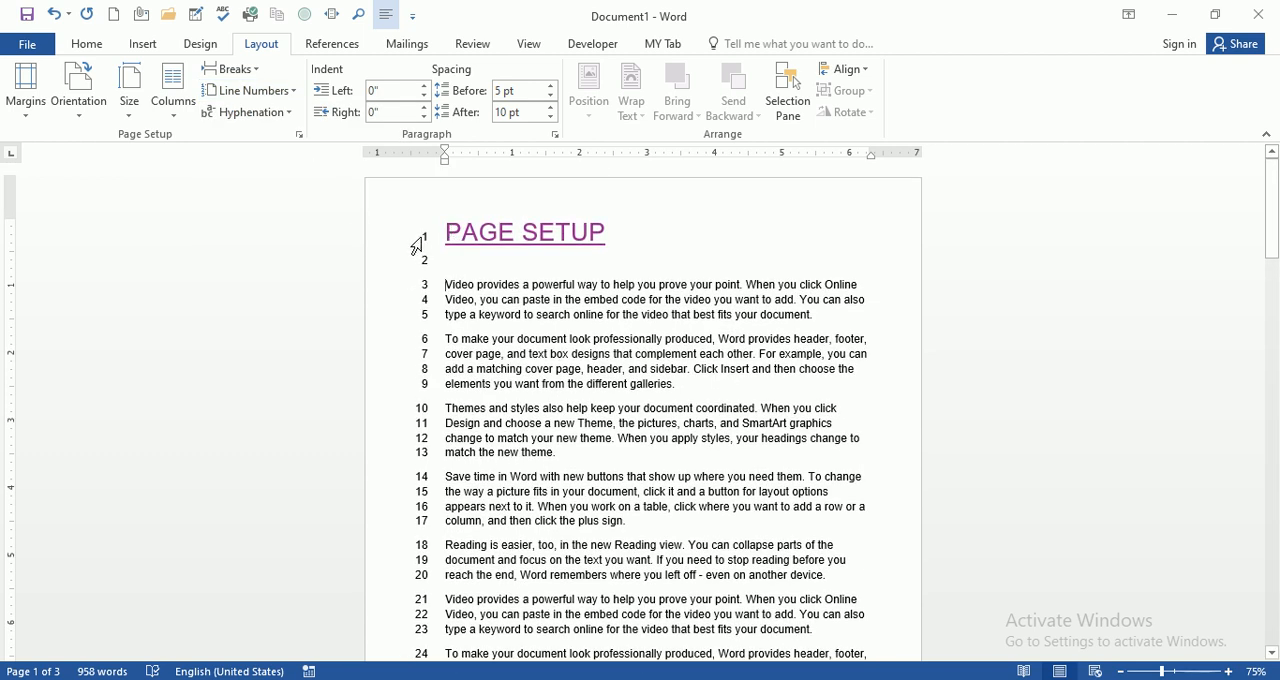
pyautogui.scroll(-10, 417, 245)
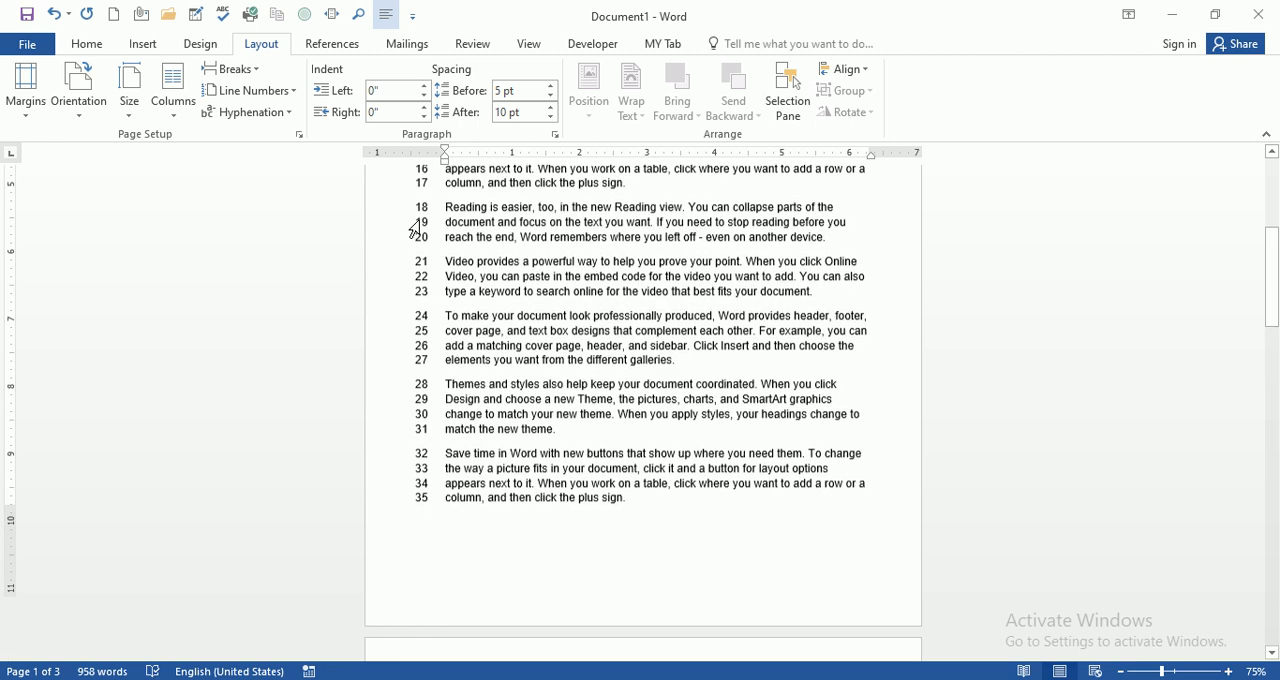
pyautogui.scroll(-3, 415, 230)
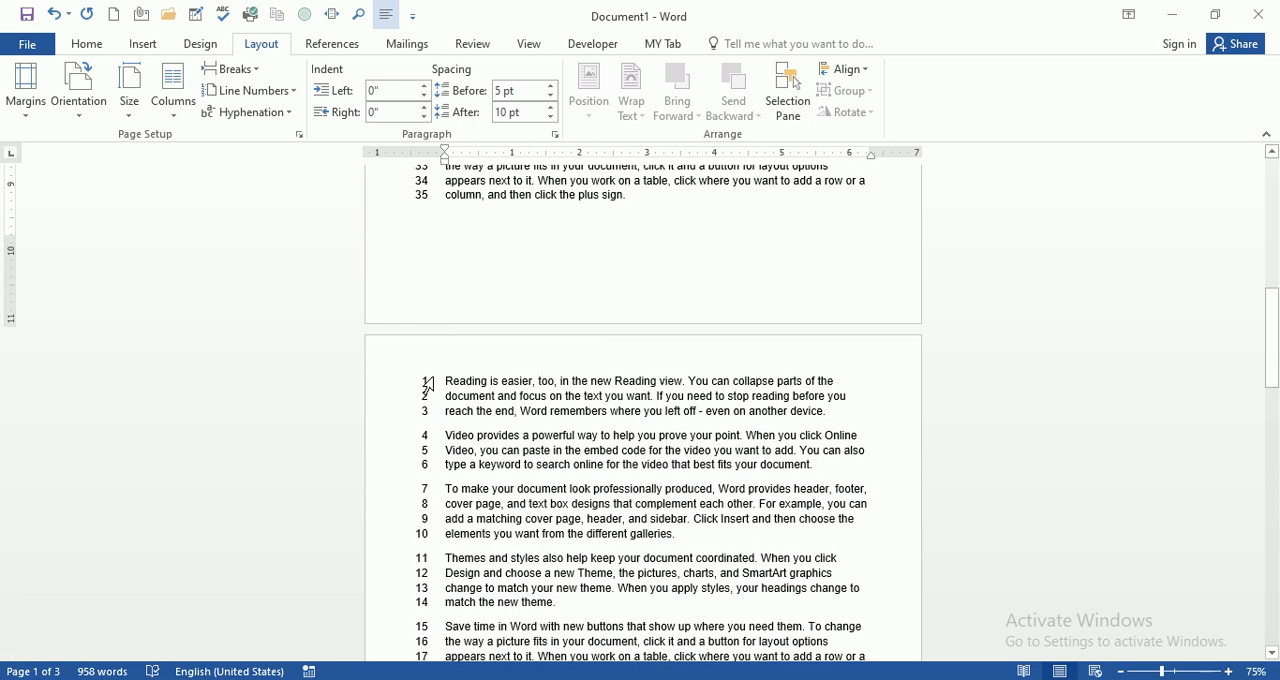
pyautogui.scroll(-1, 437, 381)
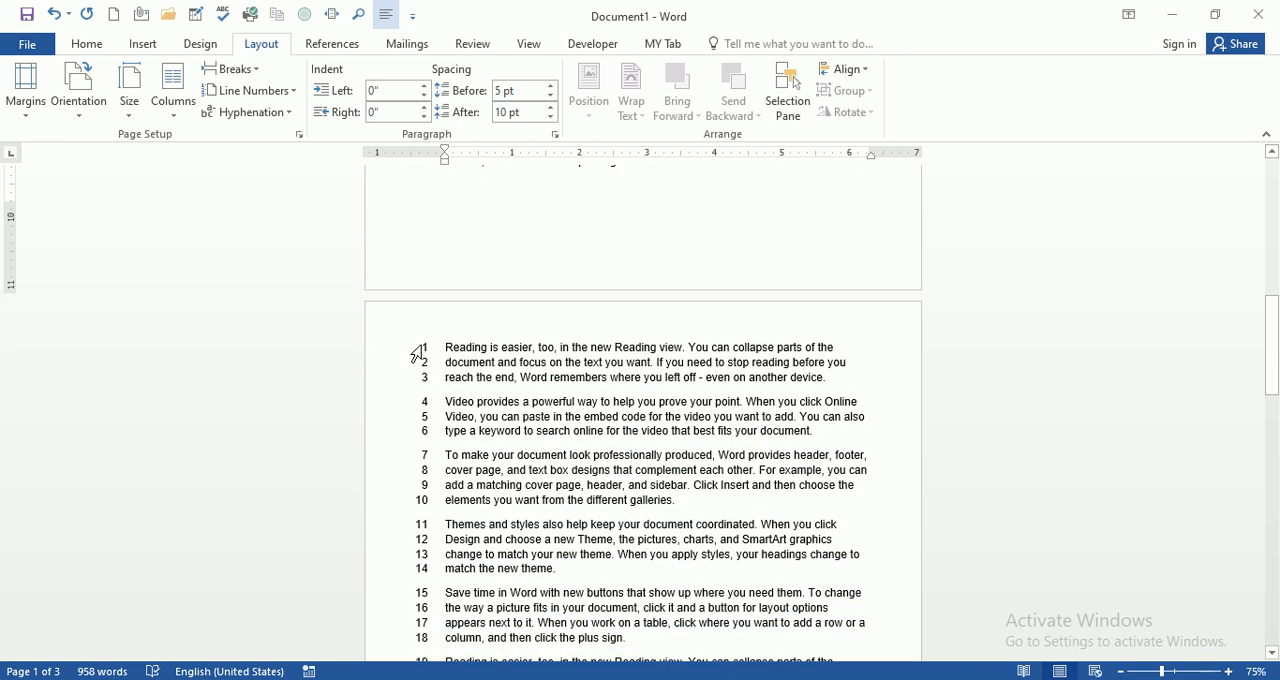
pyautogui.scroll(-15, 417, 355)
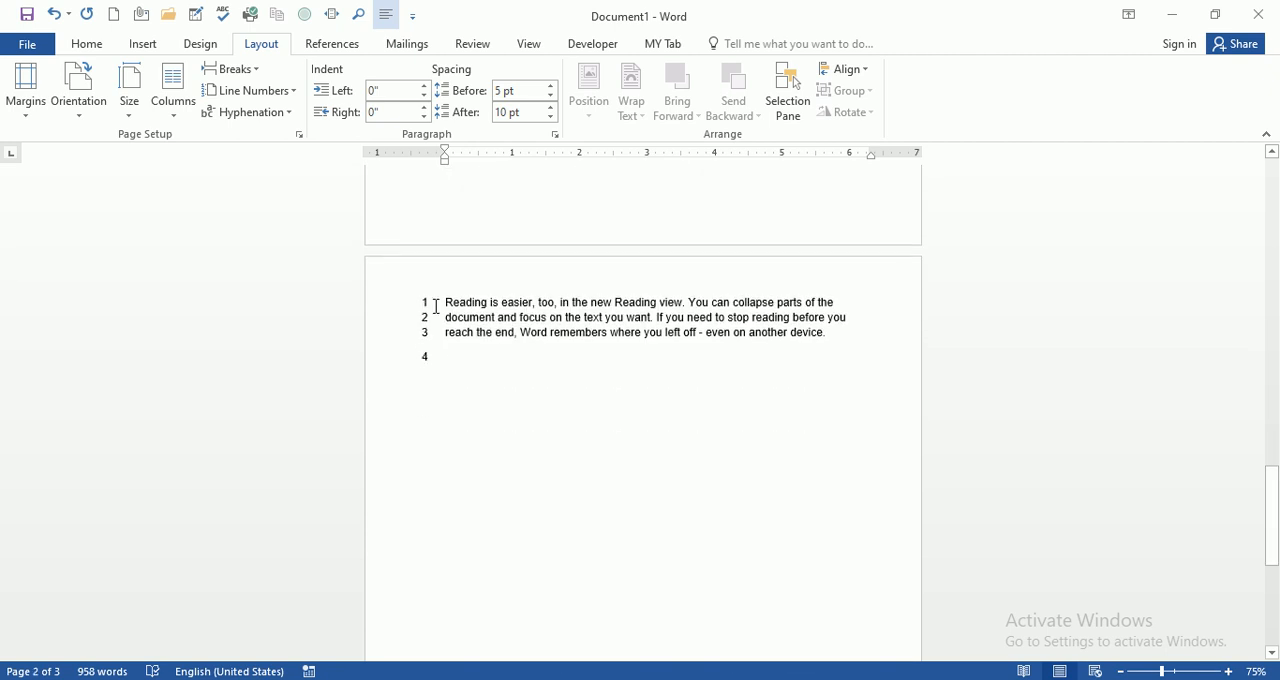
pyautogui.scroll(3, 444, 392)
pyautogui.click(270, 91)
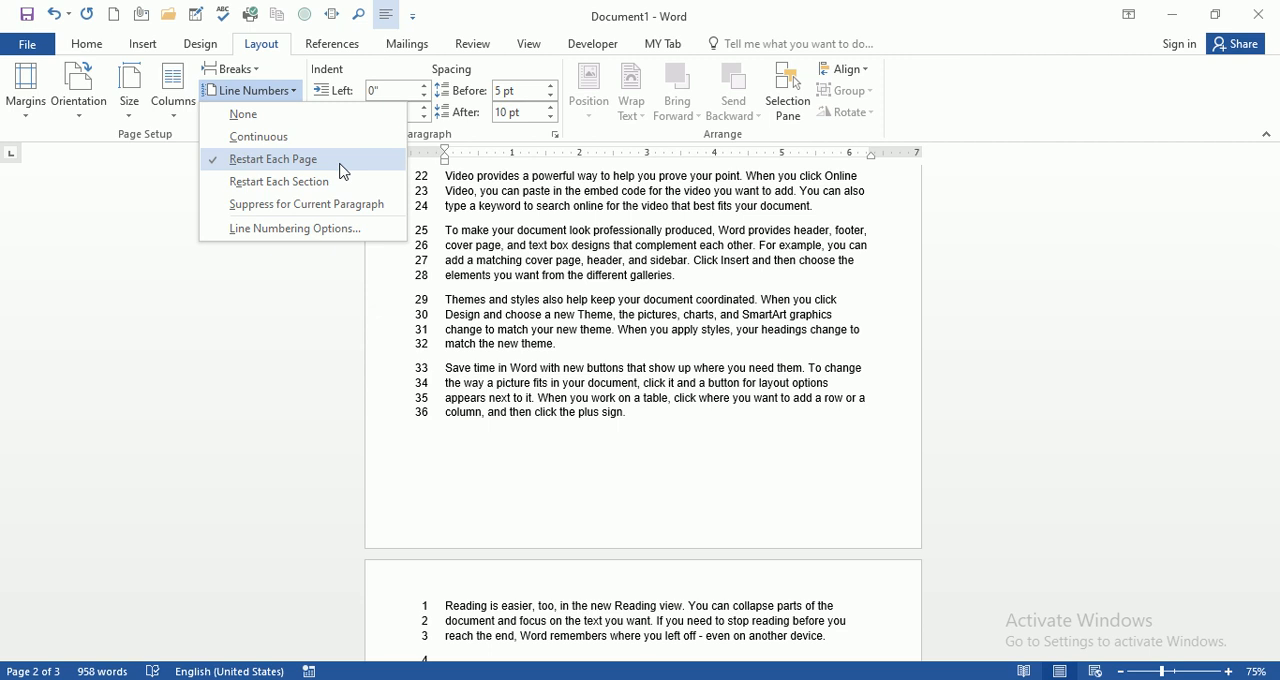
pyautogui.scroll(7, 430, 350)
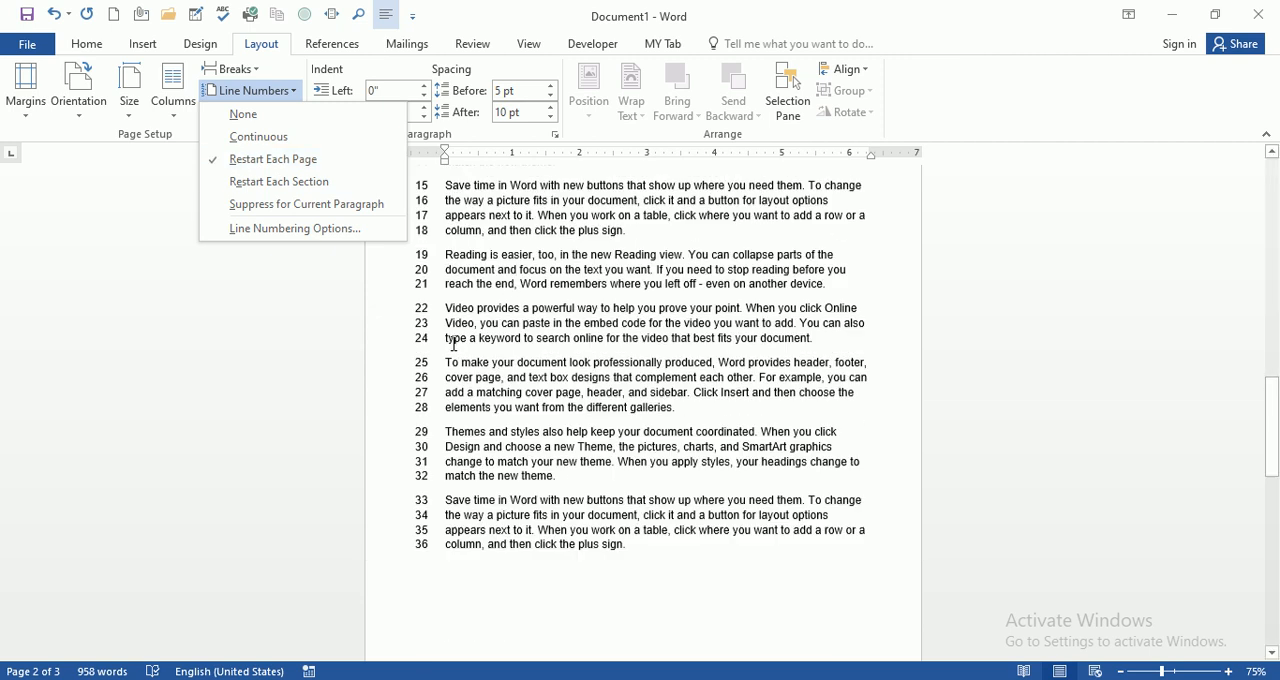
pyautogui.scroll(2, 430, 350)
pyautogui.click(396, 352)
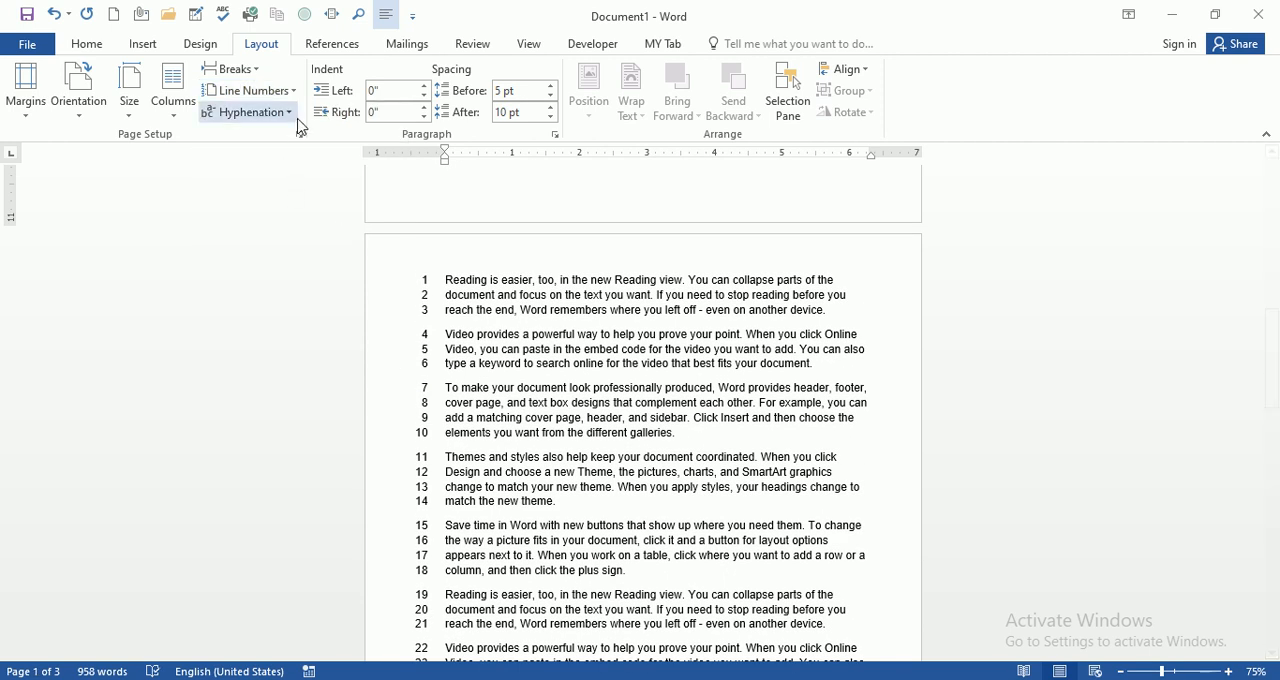
pyautogui.scroll(10, 326, 268)
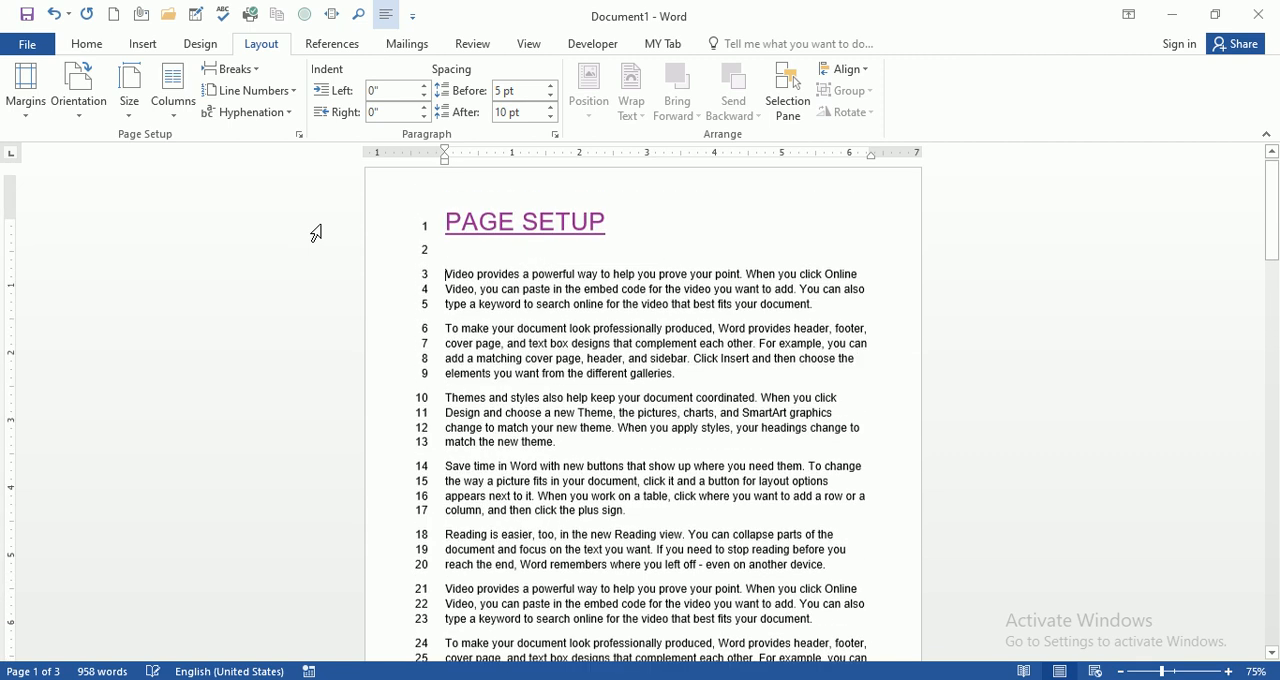
# Step: Switch the line numbering to Continuous and check the numbers across the page boundaries
pyautogui.click(297, 93)
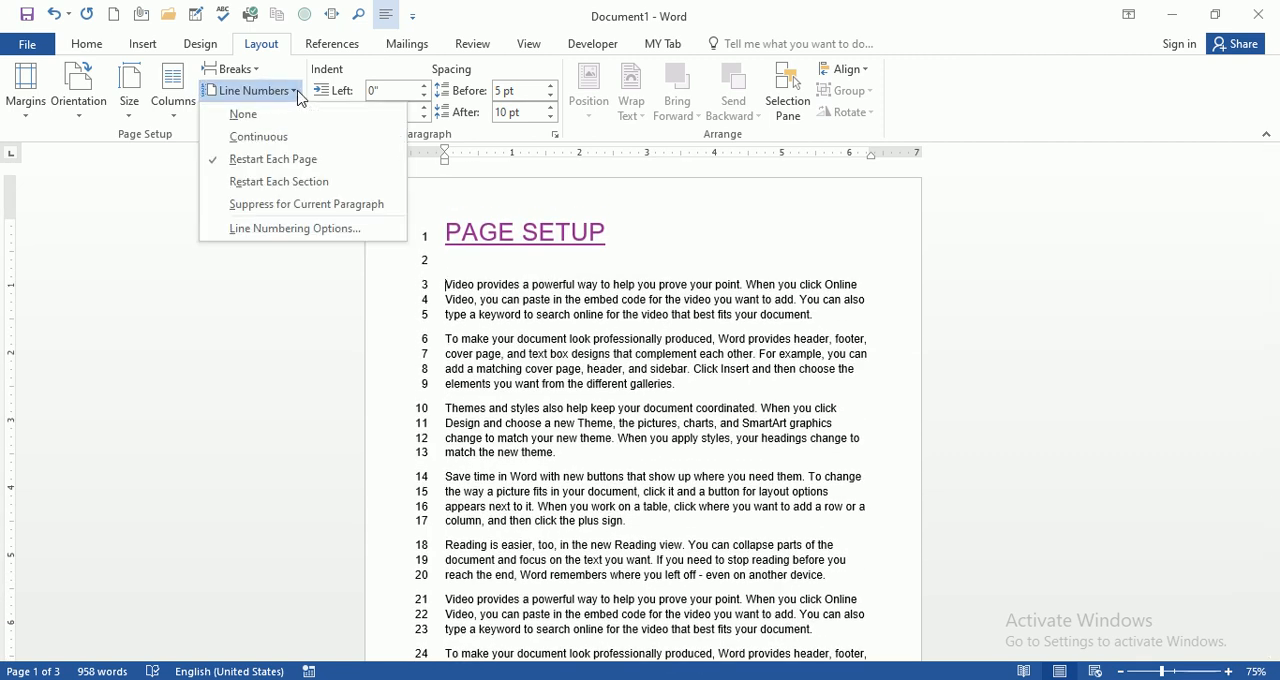
pyautogui.click(287, 144)
pyautogui.scroll(-5, 480, 285)
pyautogui.scroll(4, 482, 283)
pyautogui.scroll(1, 483, 283)
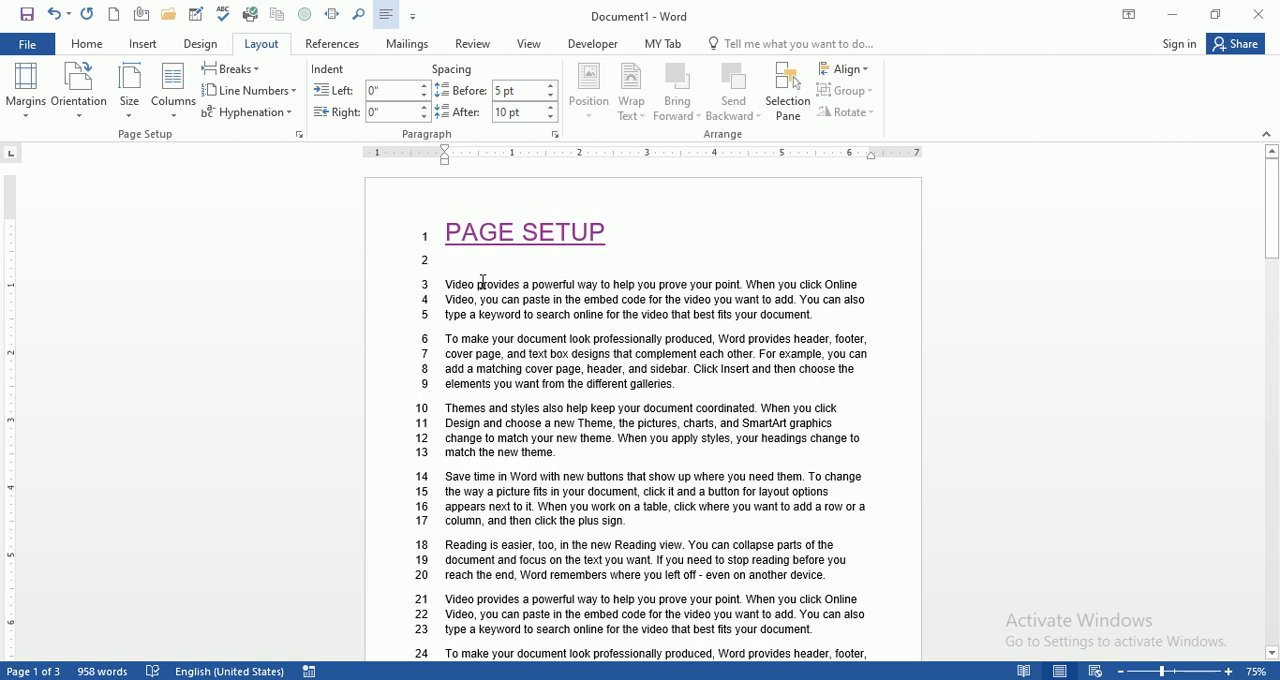
pyautogui.click(445, 234)
pyautogui.scroll(-8, 445, 300)
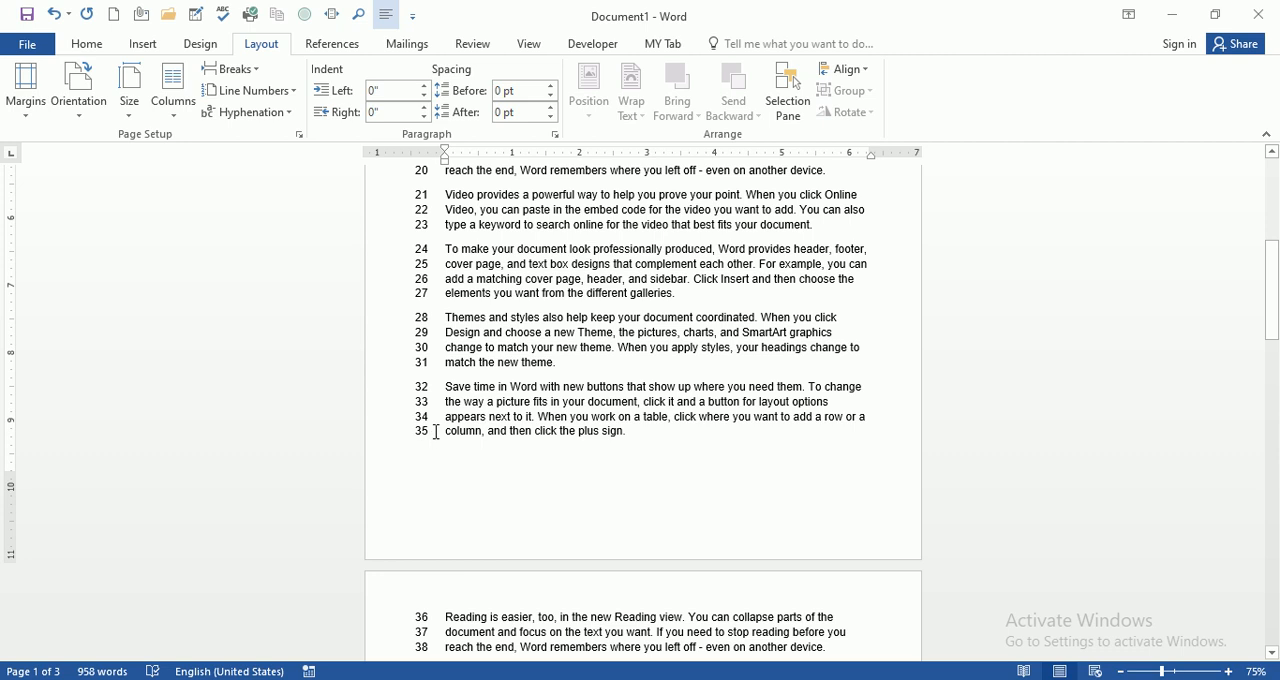
pyautogui.scroll(-5, 437, 432)
pyautogui.scroll(3, 437, 432)
pyautogui.scroll(9, 437, 432)
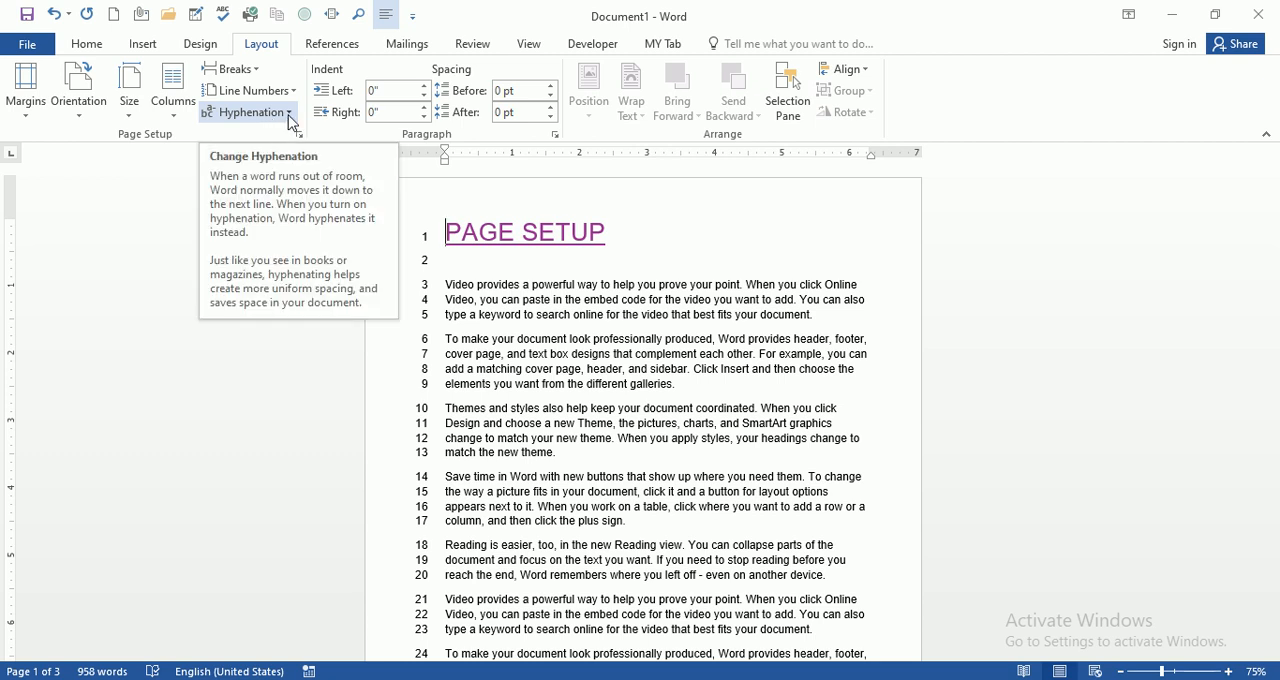
# Step: Try automatic hyphenation and examine the words split at the line ends of the first page
pyautogui.click(247, 112)
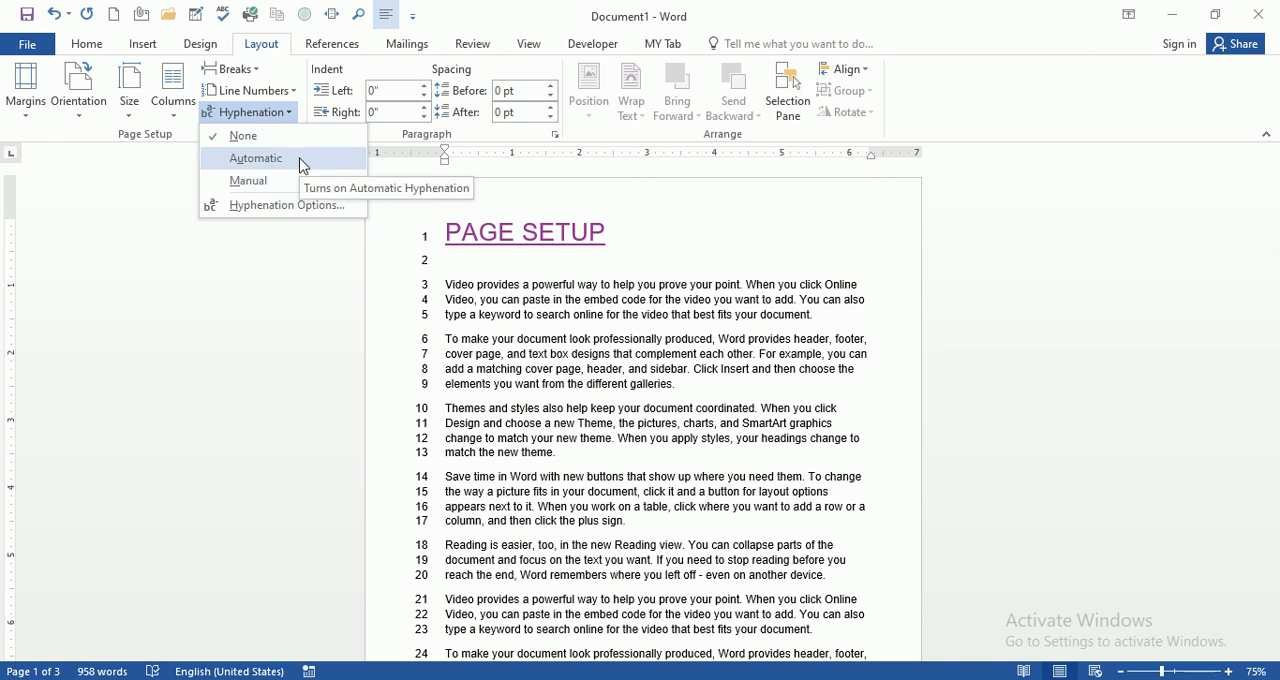
pyautogui.click(304, 163)
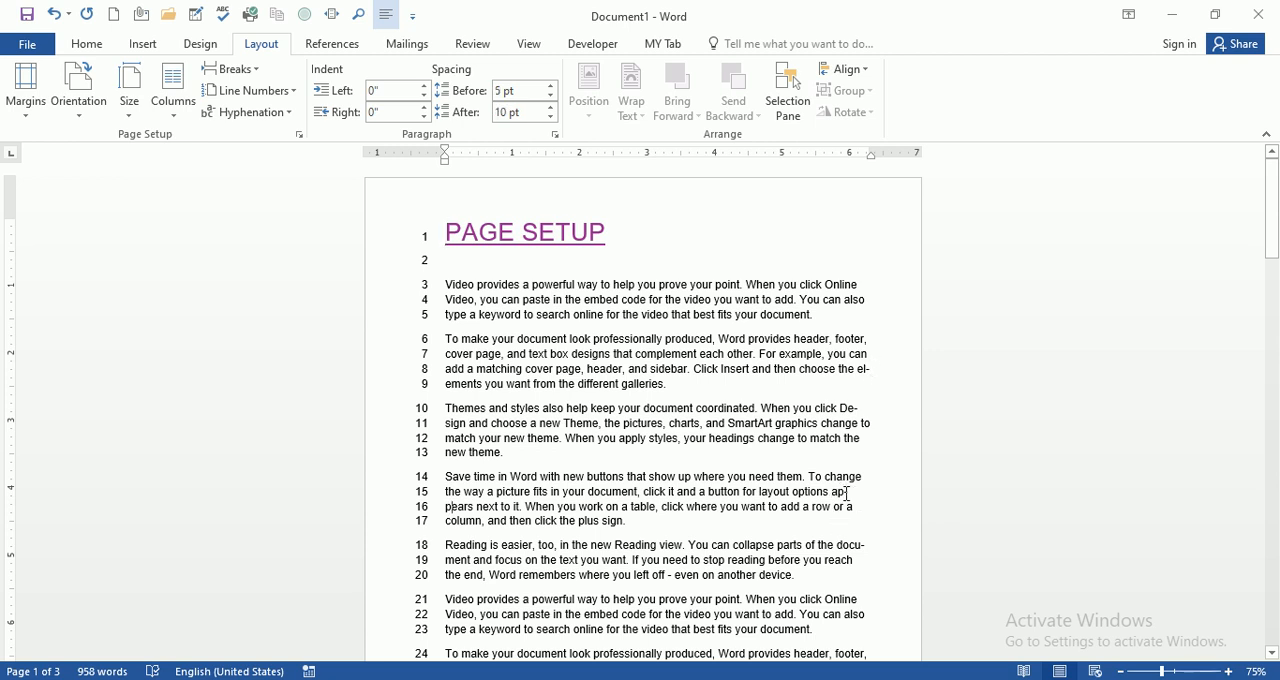
pyautogui.doubleClick(842, 493)
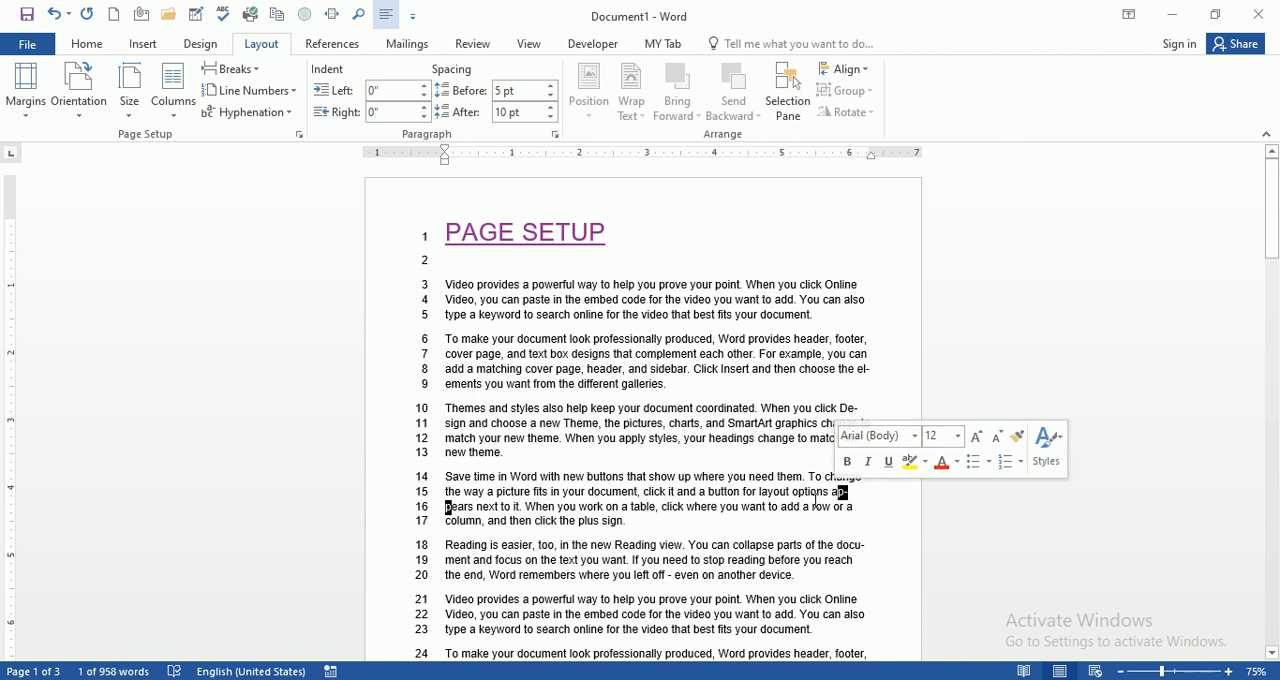
pyautogui.scroll(-5, 840, 502)
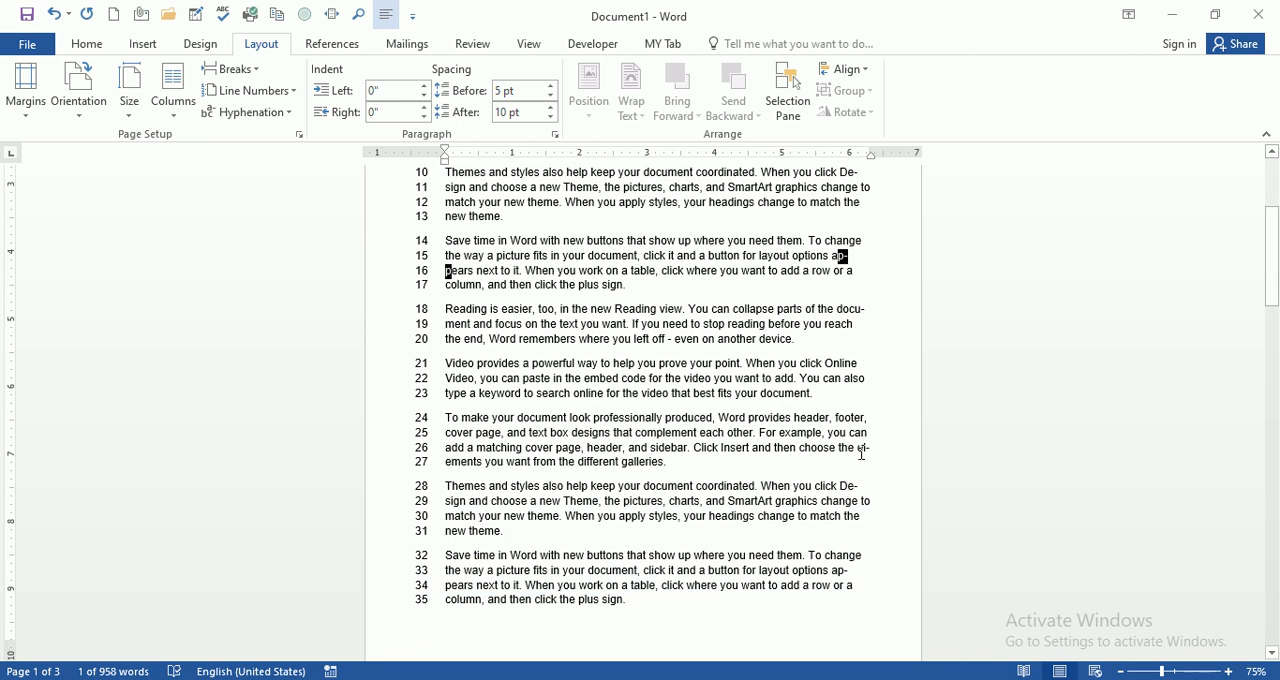
pyautogui.moveTo(856, 449); pyautogui.dragTo(864, 449)
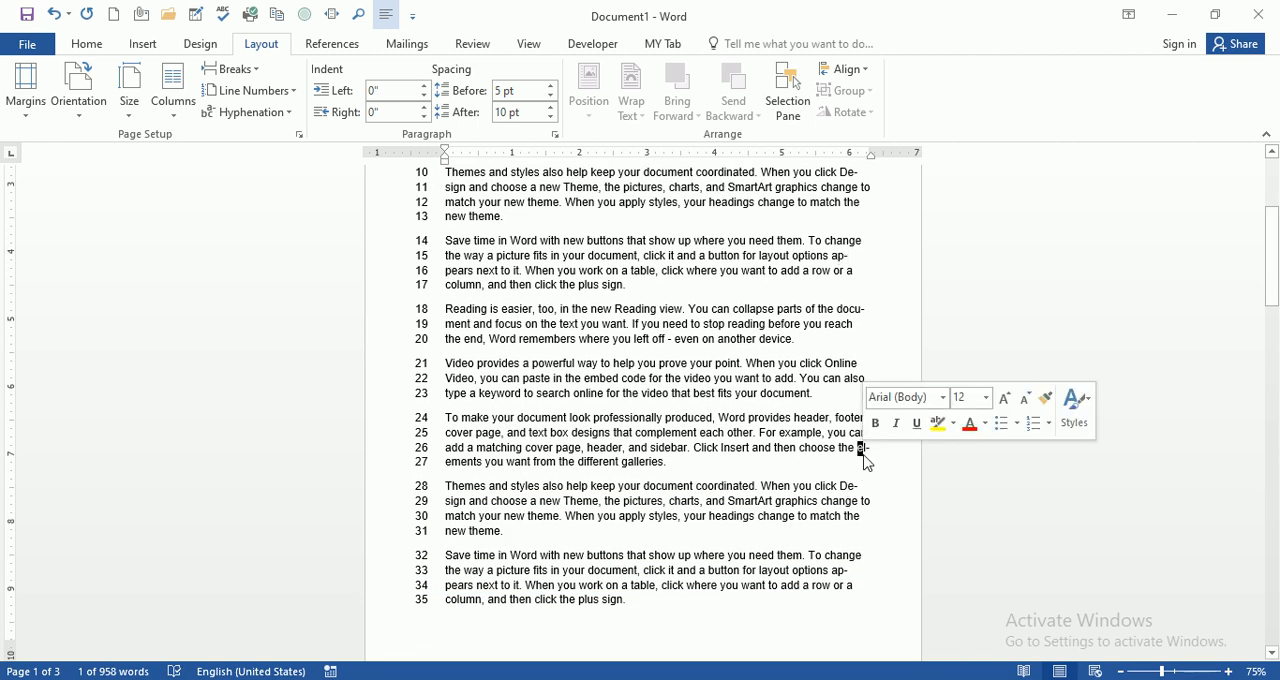
pyautogui.click(447, 463)
pyautogui.doubleClick(858, 448)
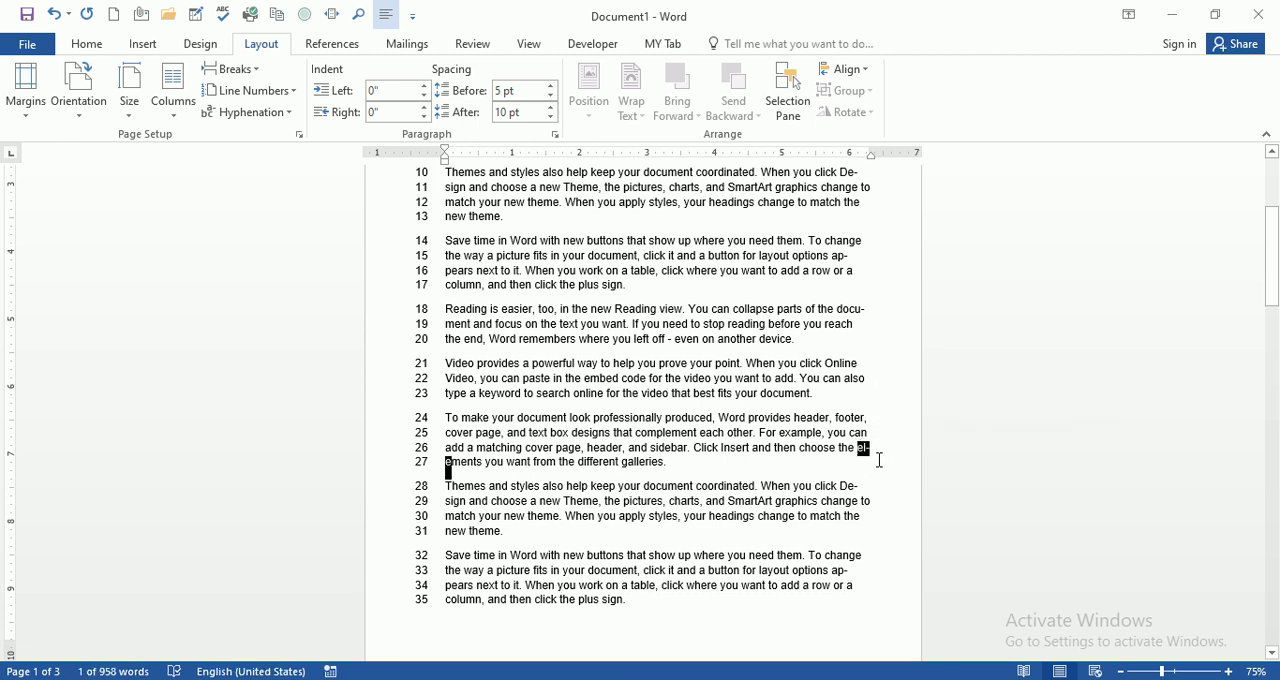
pyautogui.scroll(5, 685, 556)
pyautogui.click(624, 263)
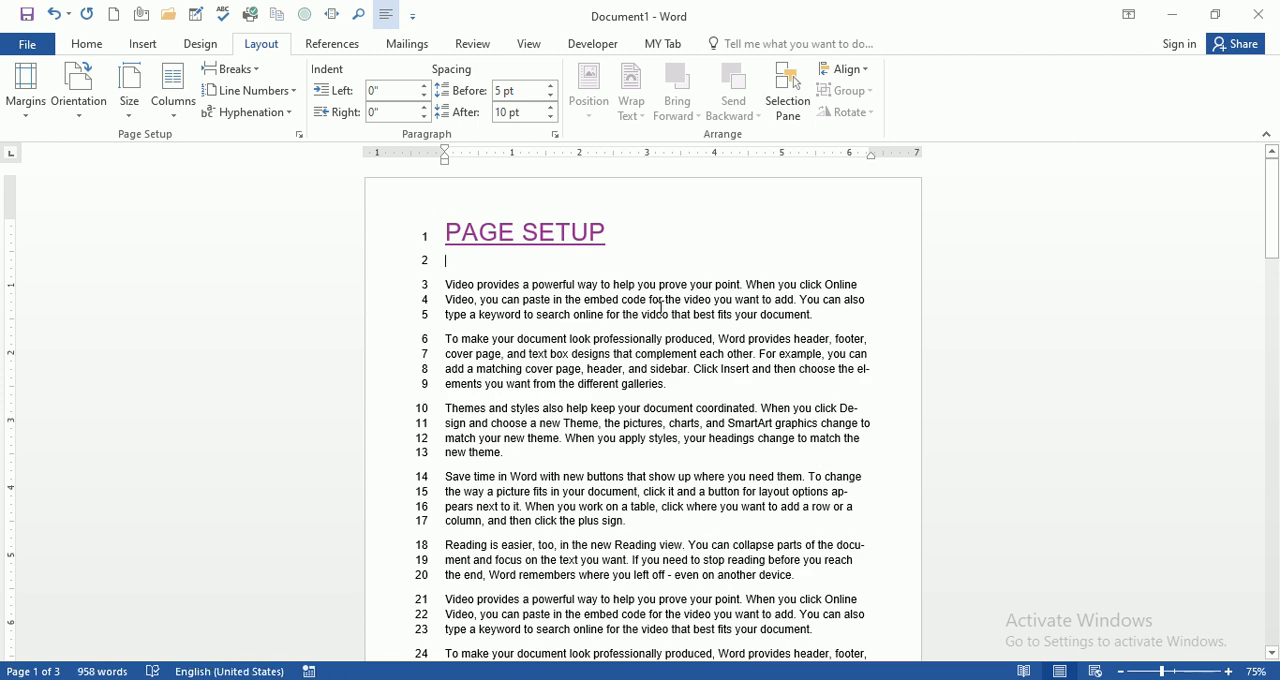
# Step: Set the document's hyphenation back to None
pyautogui.click(445, 284)
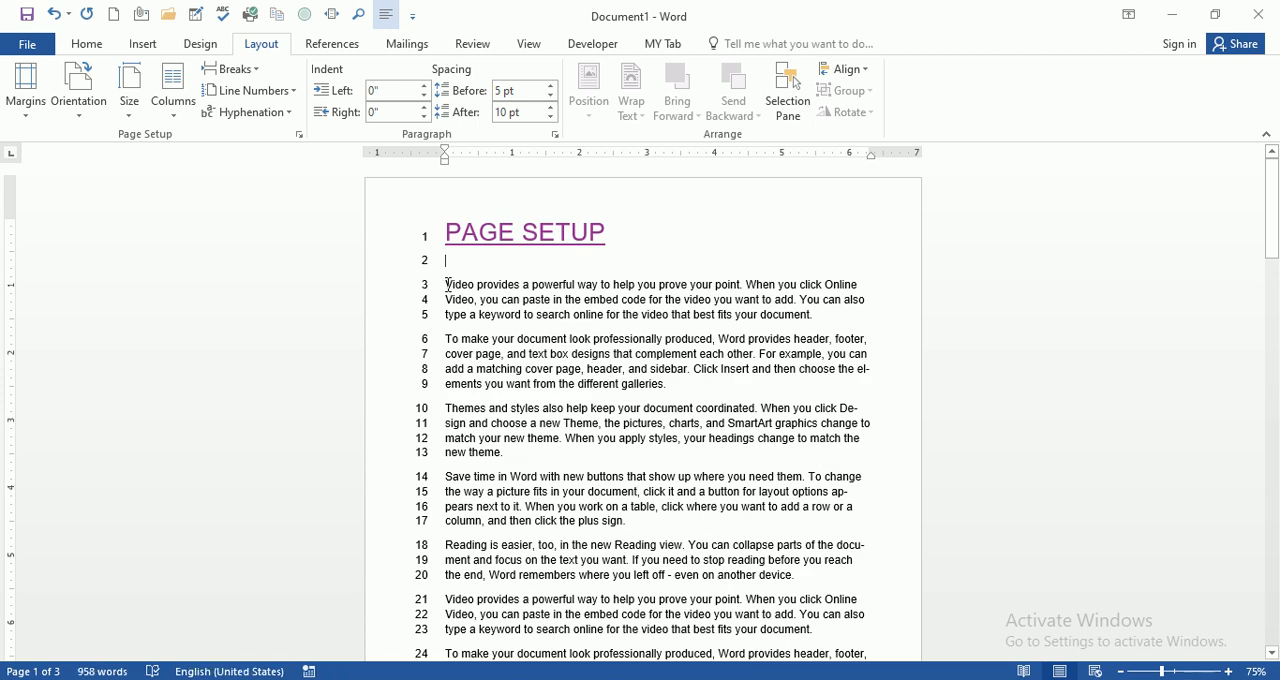
pyautogui.click(287, 115)
pyautogui.click(284, 134)
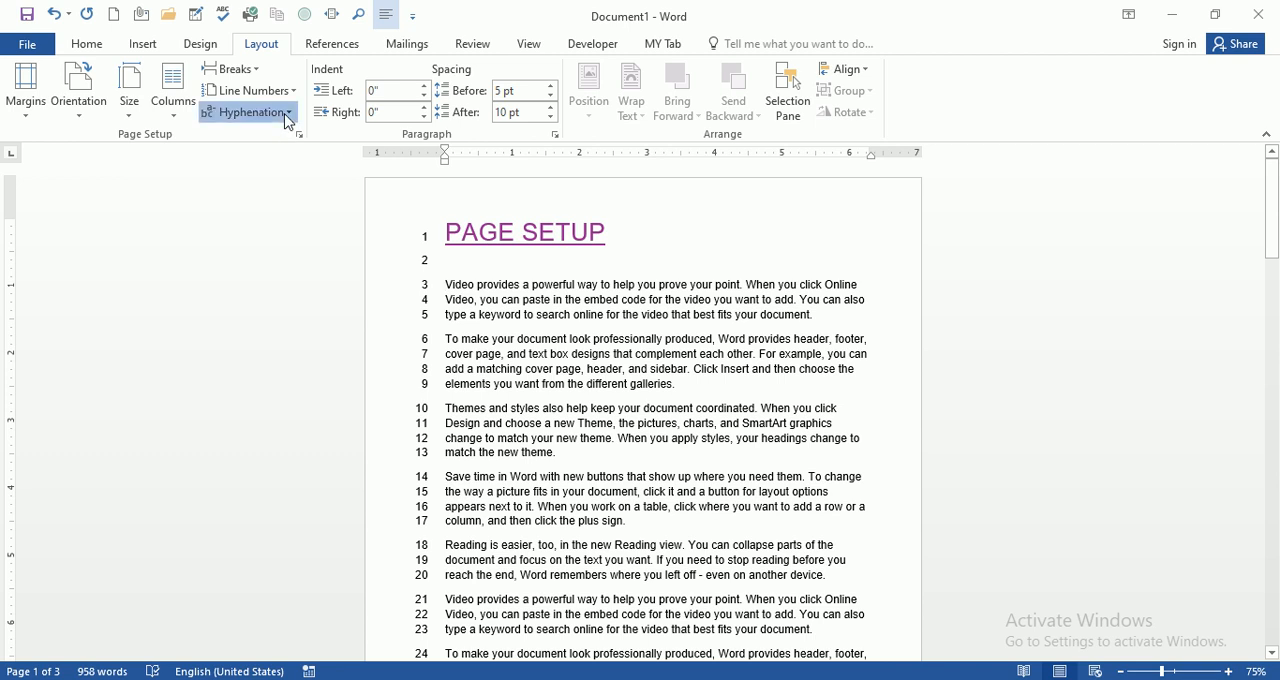
# Step: Run manual hyphenation on the document, accepting the suggested breaks in "elements" and "document"
pyautogui.click(286, 116)
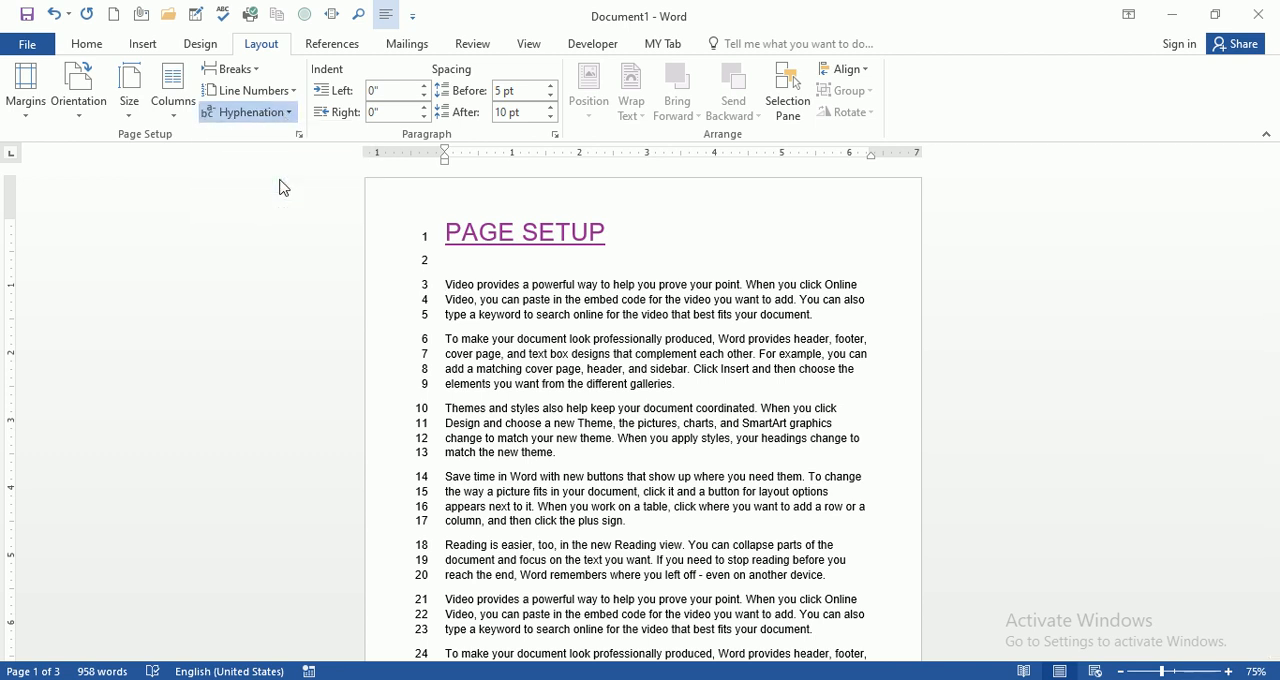
pyautogui.click(284, 187)
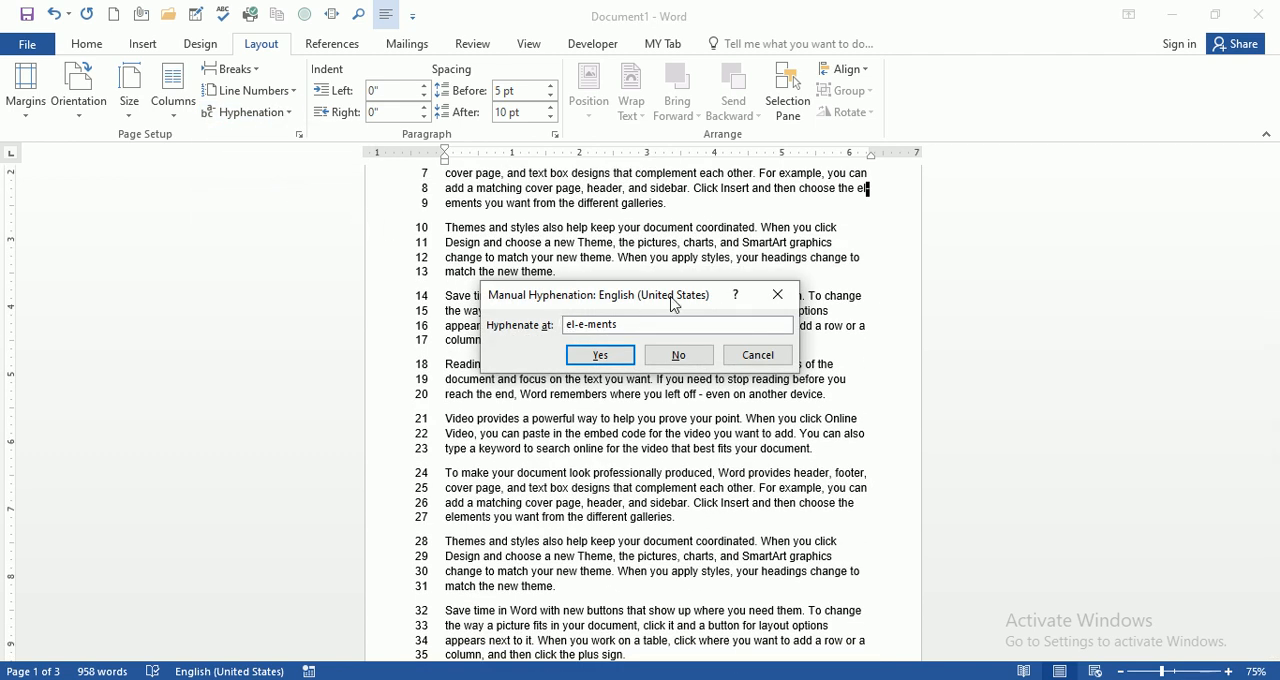
pyautogui.moveTo(675, 302); pyautogui.dragTo(690, 290)
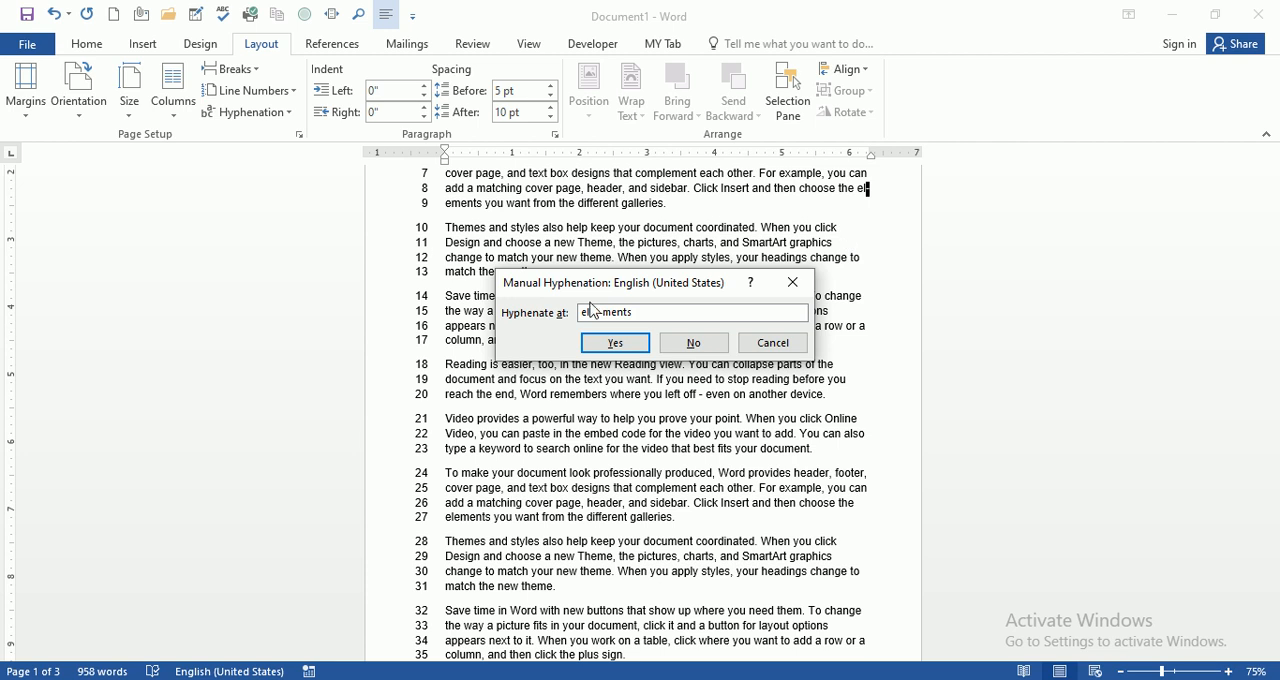
pyautogui.moveTo(647, 286); pyautogui.dragTo(640, 254)
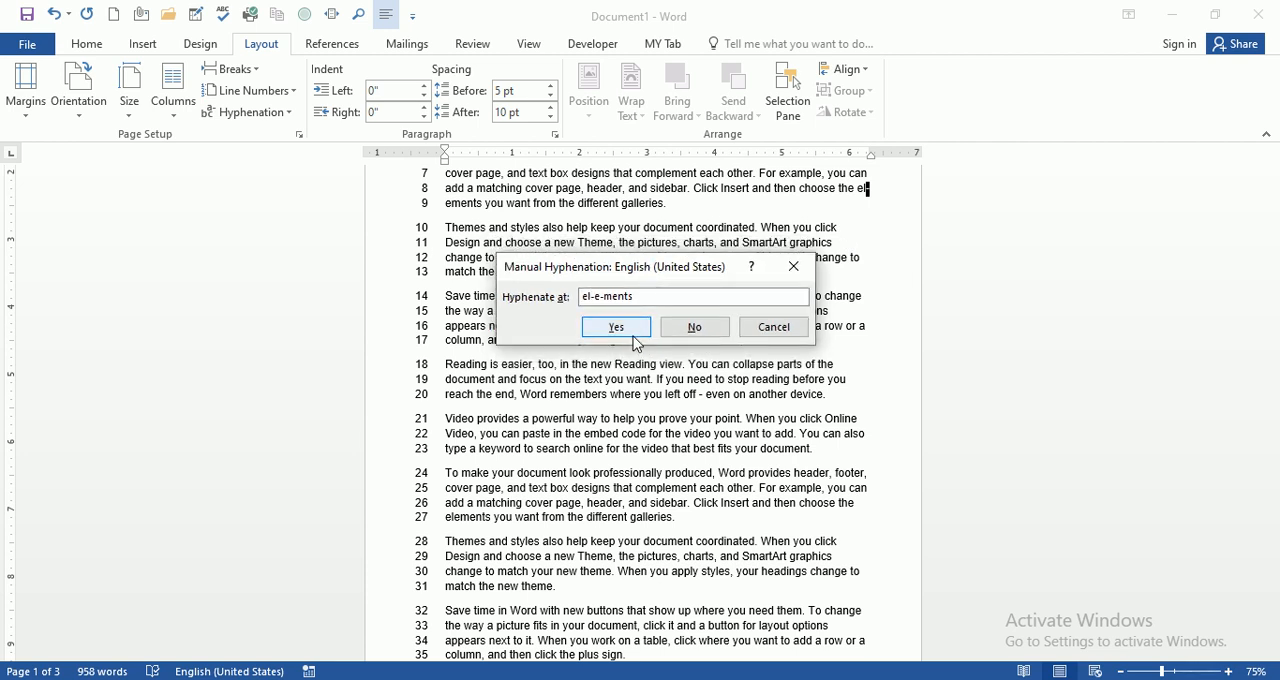
pyautogui.click(623, 334)
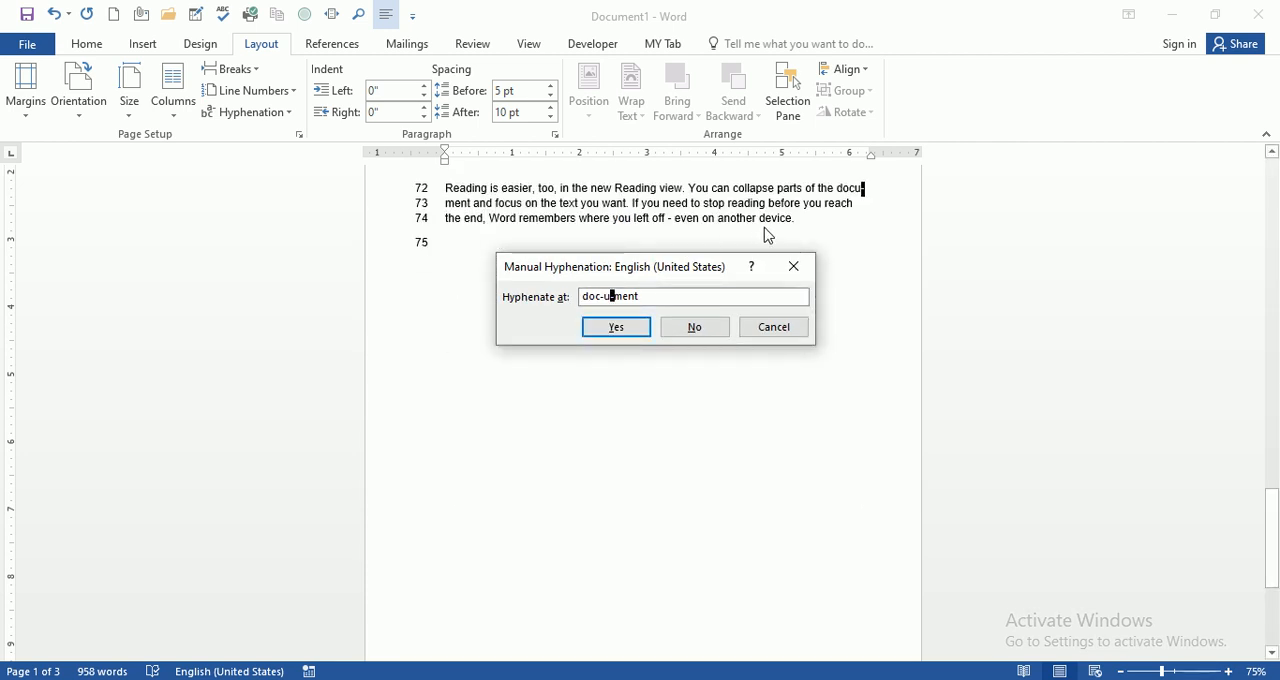
pyautogui.click(632, 334)
pyautogui.click(647, 403)
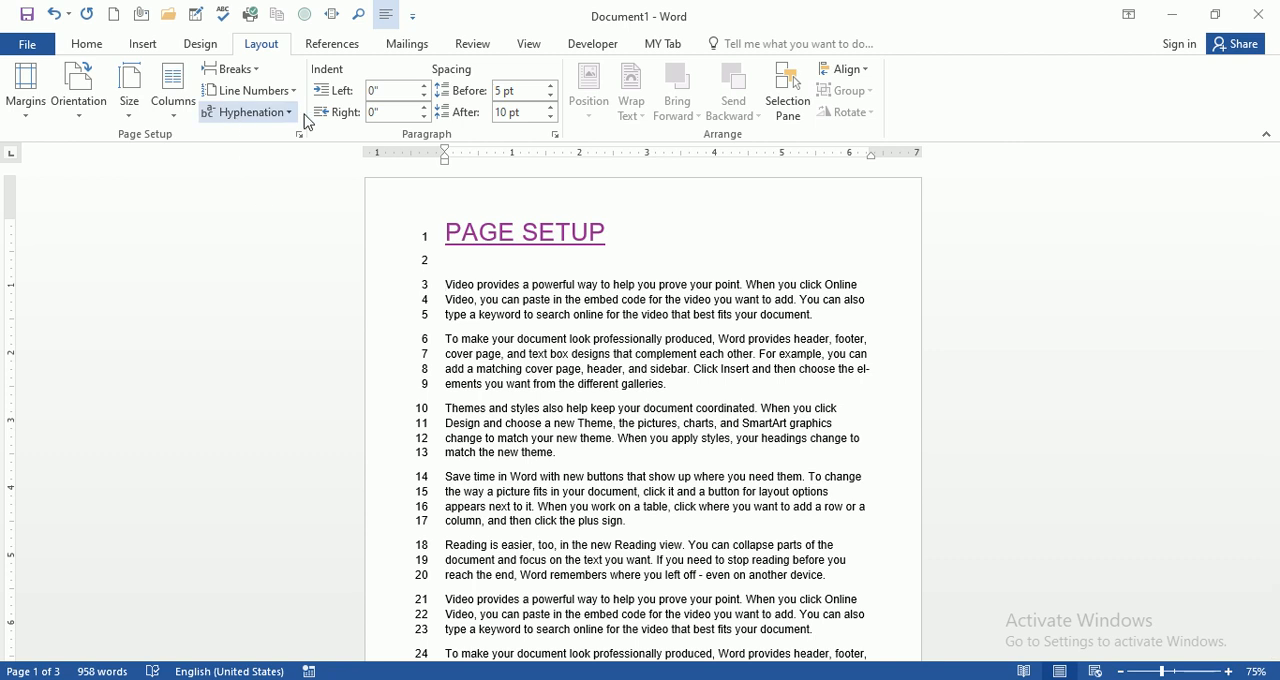
pyautogui.click(623, 226)
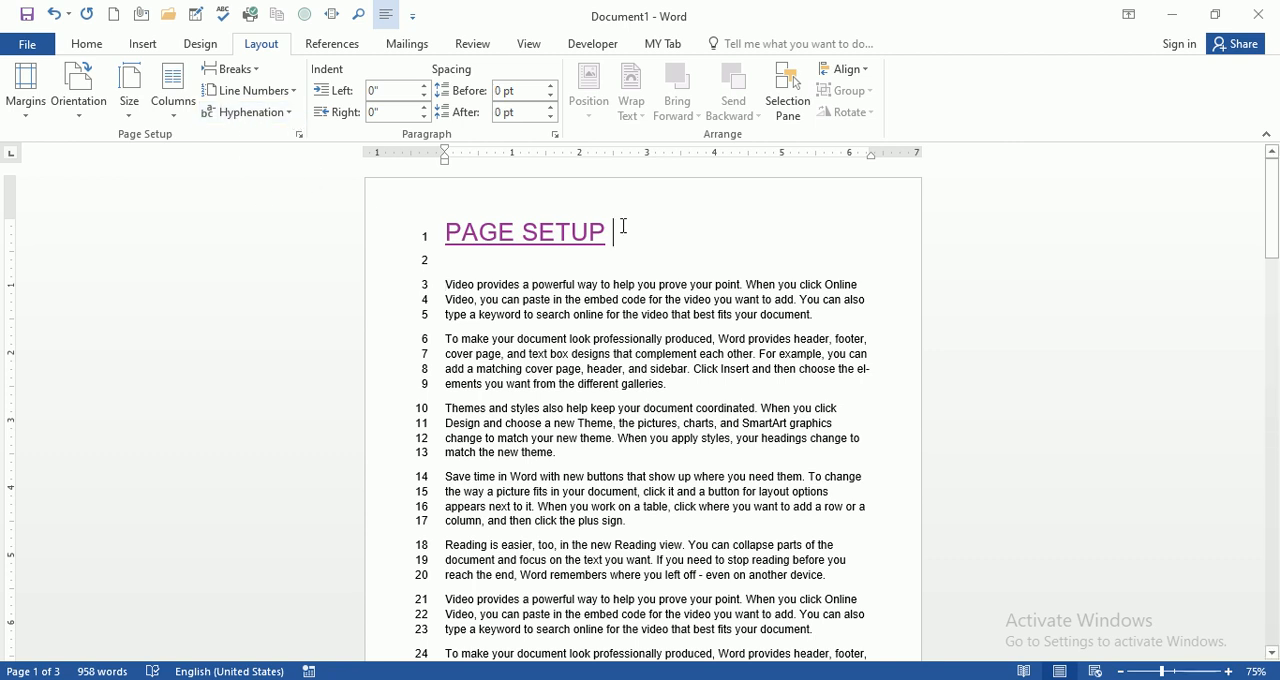